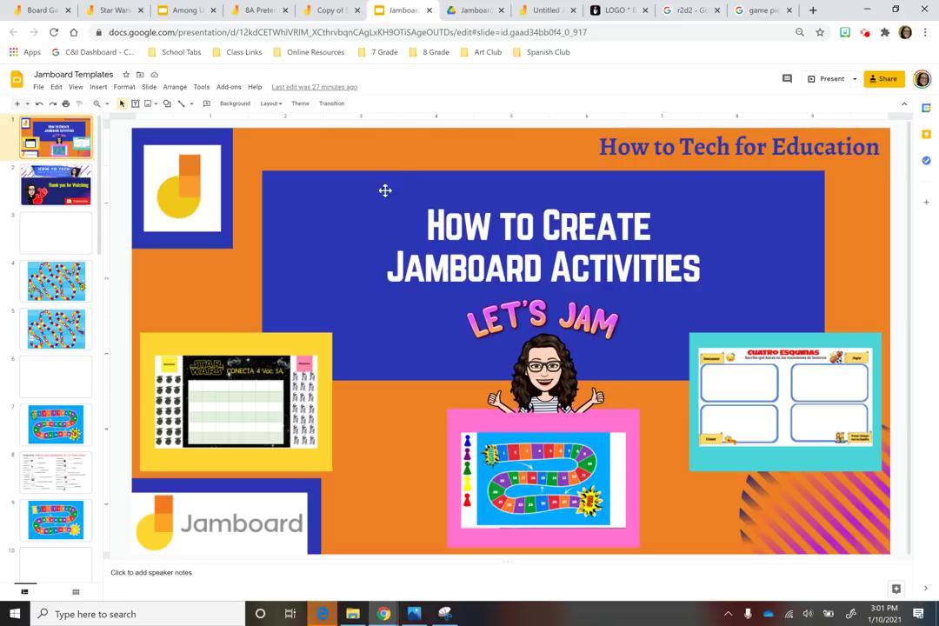
- From the Jamboard folder in Drive, create a new Google Jamboard file through New > More
left_click(464, 12)
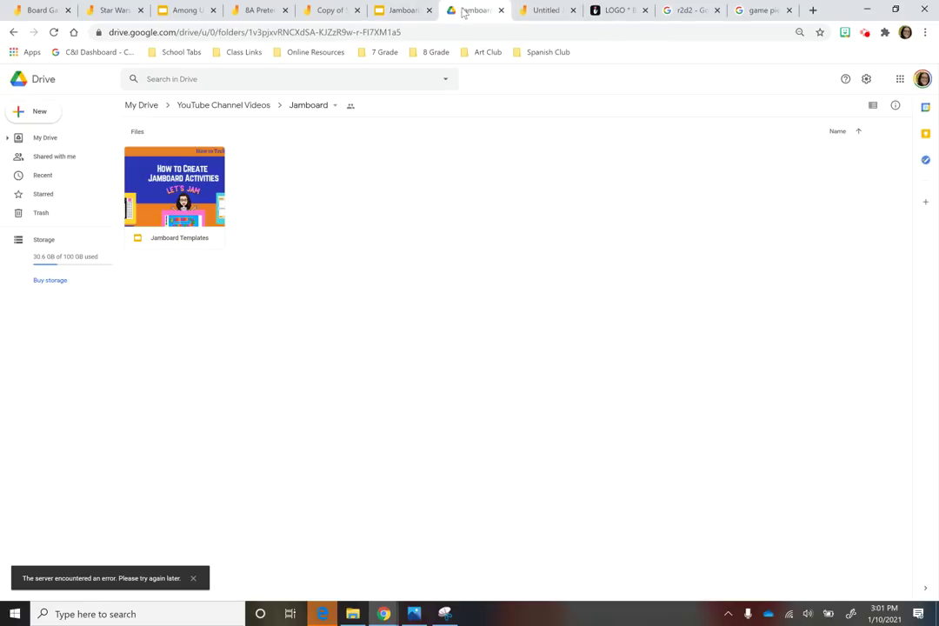
left_click(21, 115)
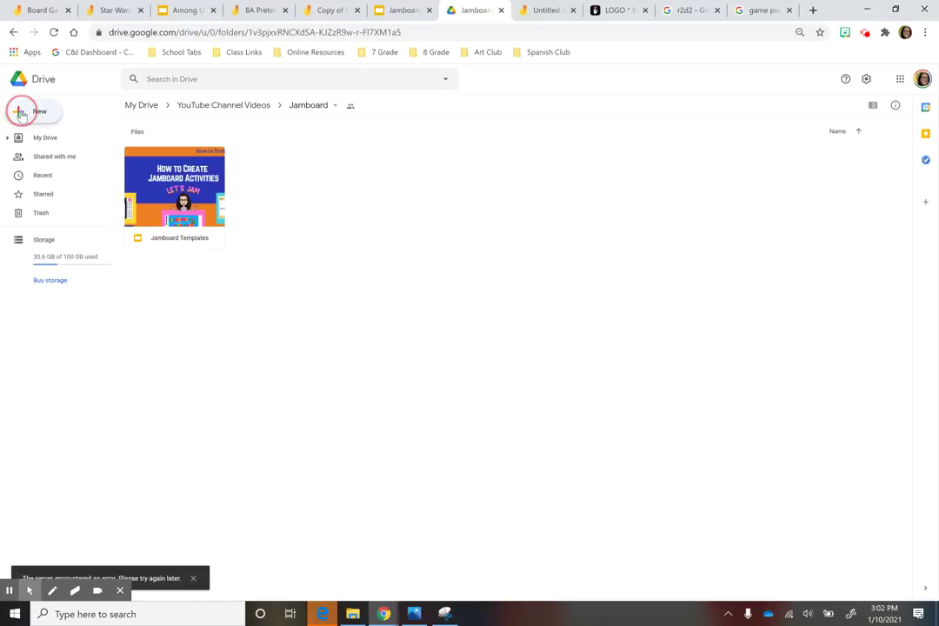
left_click(50, 236)
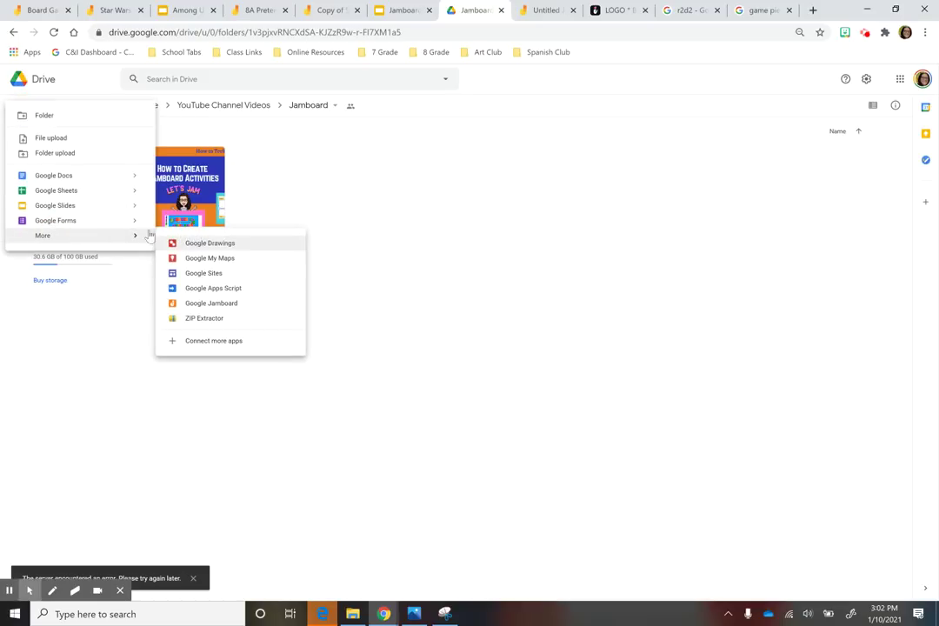
left_click(224, 306)
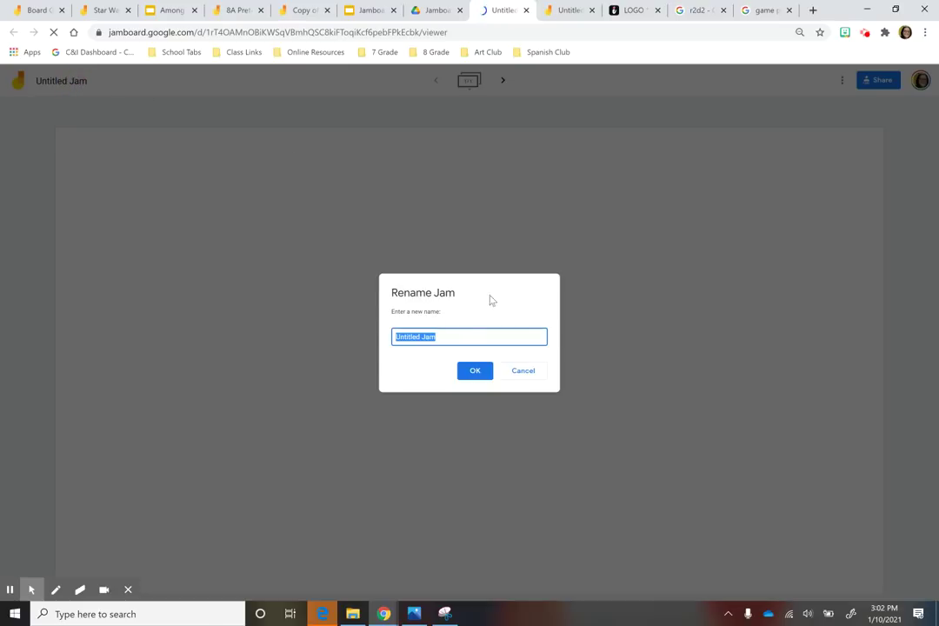
- Name the new jam 'Sample'
type("Sample")
key("Return")
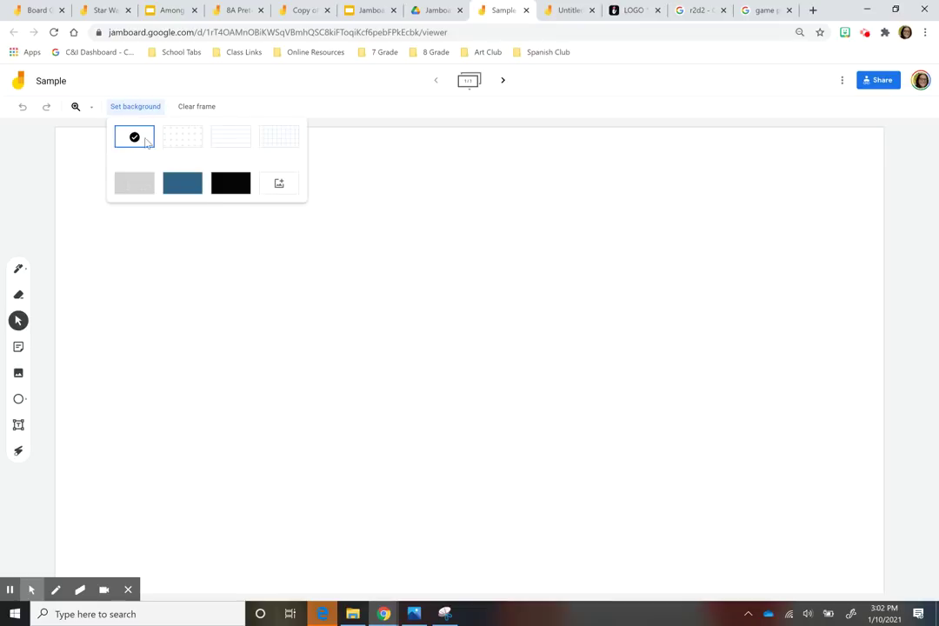
- Give the frame a lined background and try white and black pen colours
left_click(238, 140)
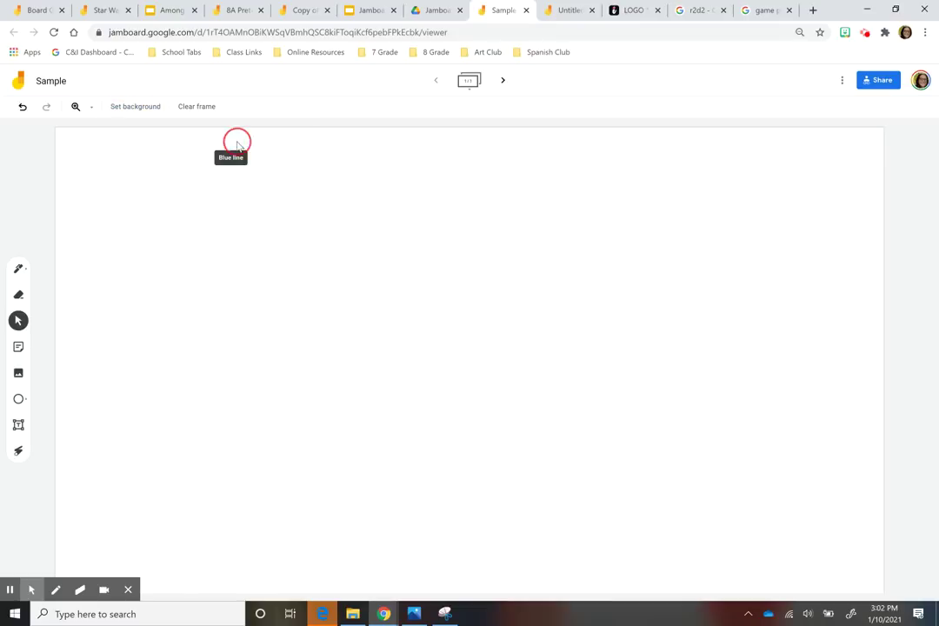
left_click(135, 107)
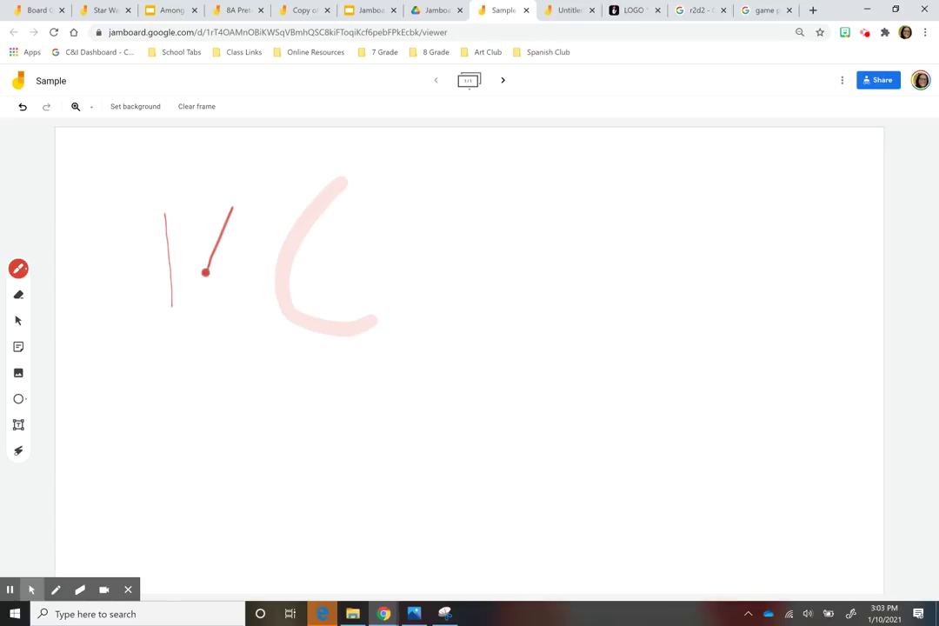
left_click(20, 269)
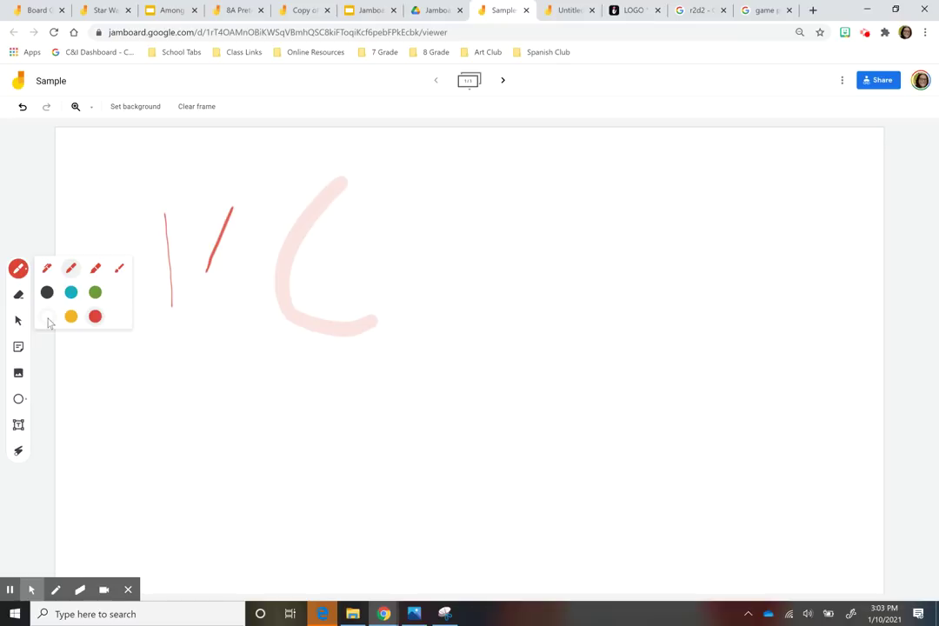
left_click(48, 319)
left_click(47, 292)
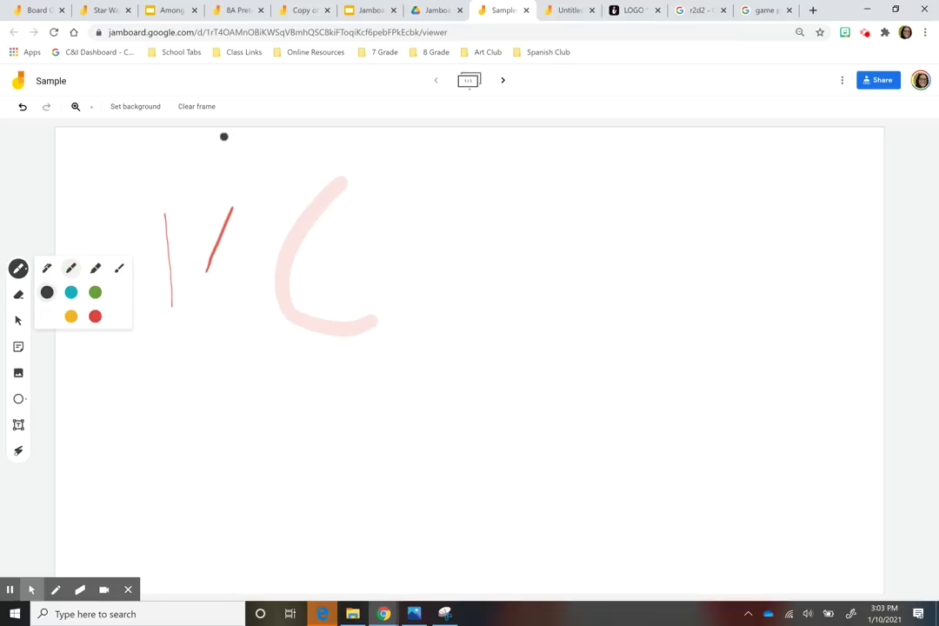
- Erase the slanted red stroke, then clear the whole frame
left_click(19, 297)
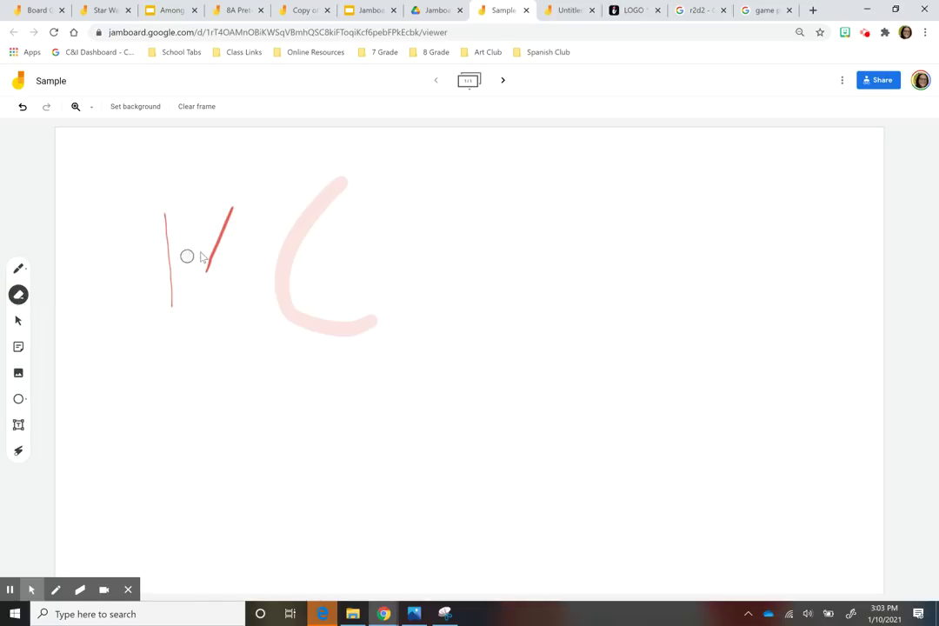
mouse_move(223, 249)
left_mouse_down()
mouse_move(197, 283)
mouse_move(231, 214)
left_mouse_up()
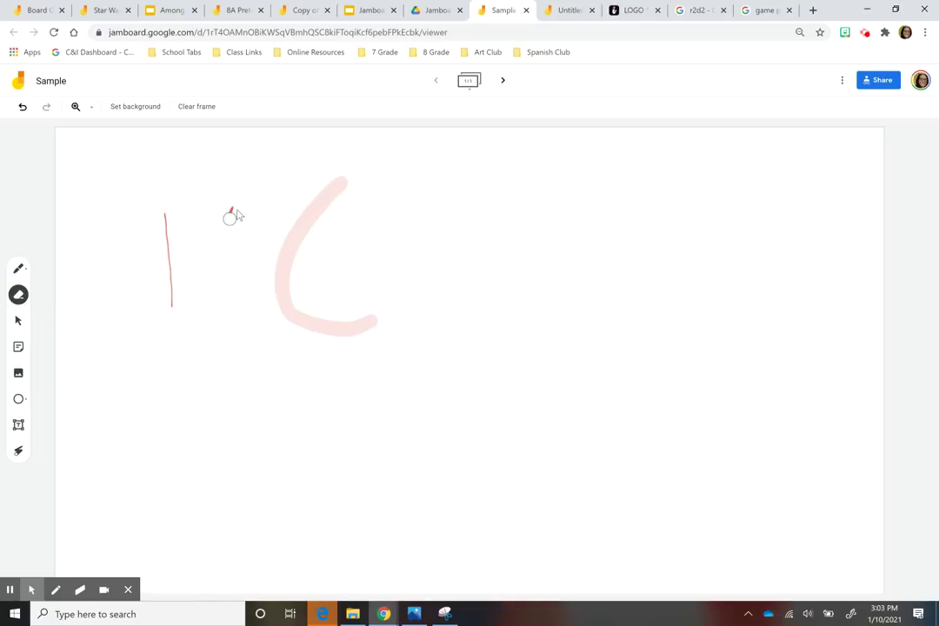
left_click(197, 108)
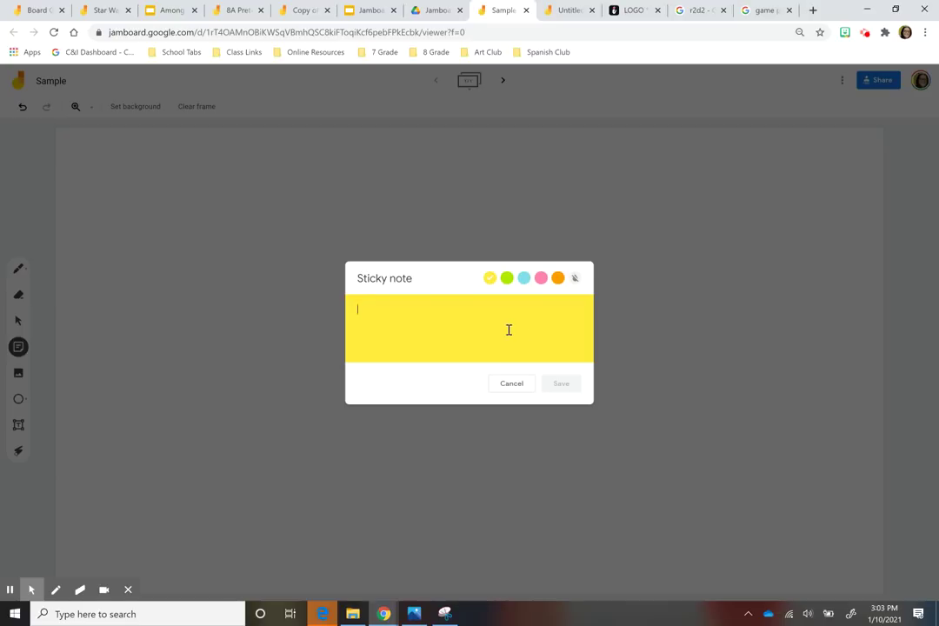
- Write 'Hola' on a sticky note, try the colours, and save it as green
type("Hola")
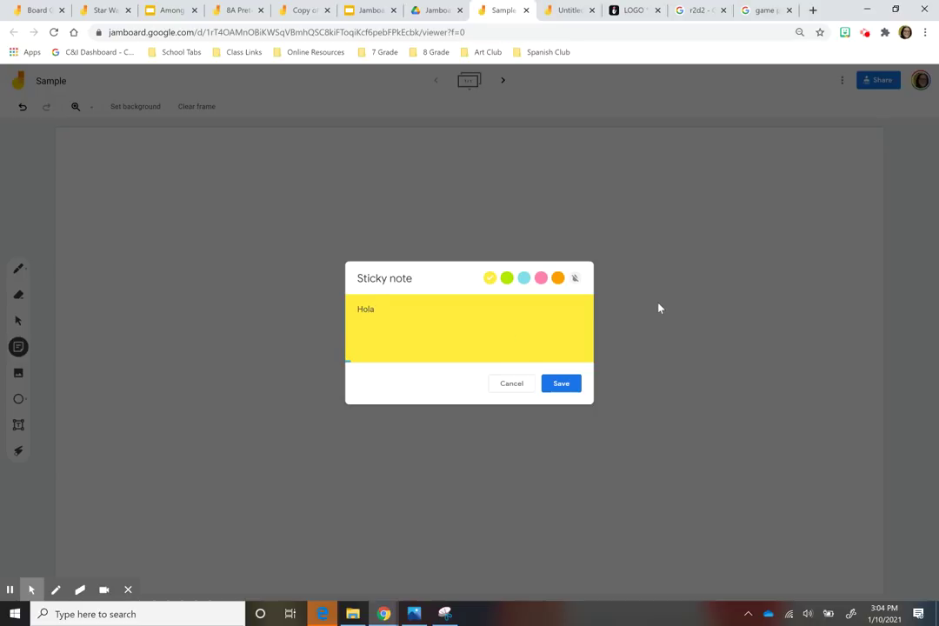
left_click(507, 277)
left_click(525, 278)
left_click(541, 278)
left_click(558, 278)
left_click(574, 278)
left_click(507, 278)
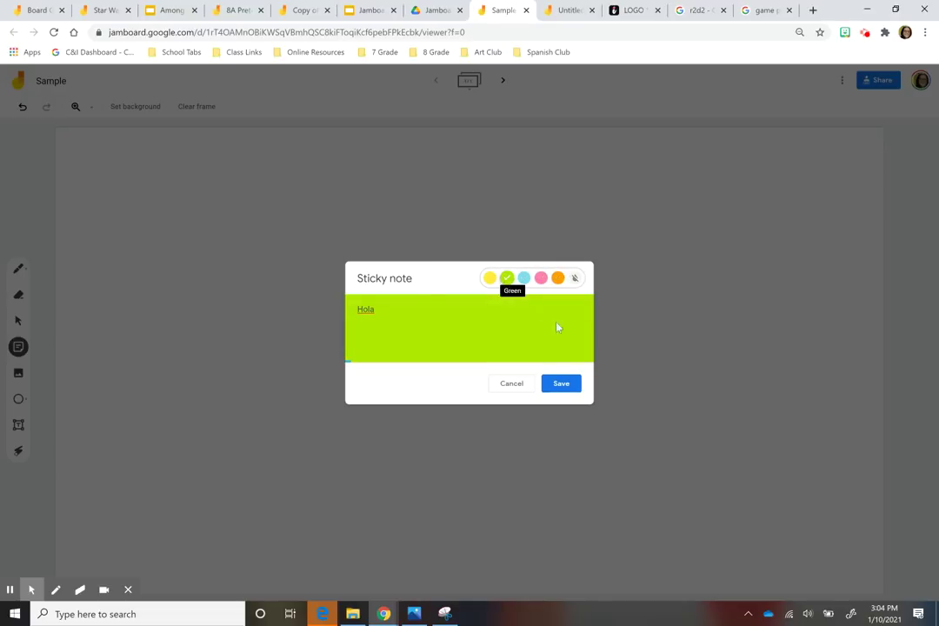
left_click(560, 384)
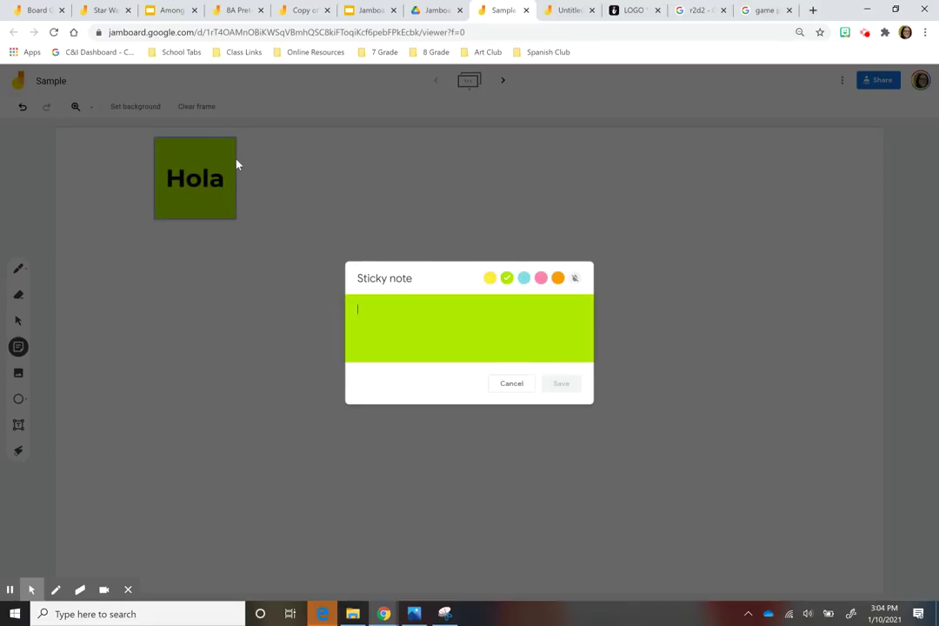
- Reopen the Hola note for editing and save it with its text unchanged
left_click(266, 153)
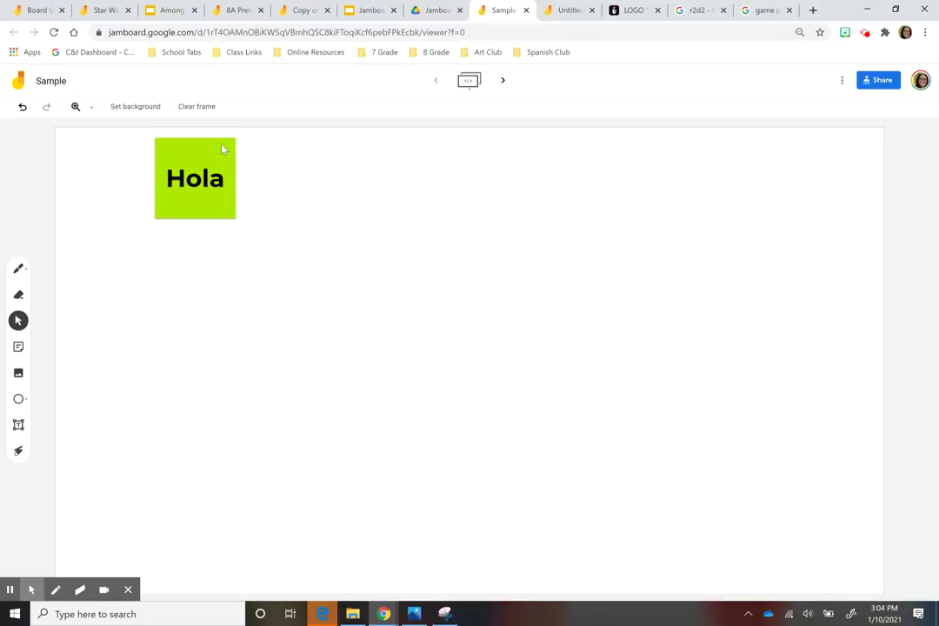
left_click(223, 150)
left_click(236, 141)
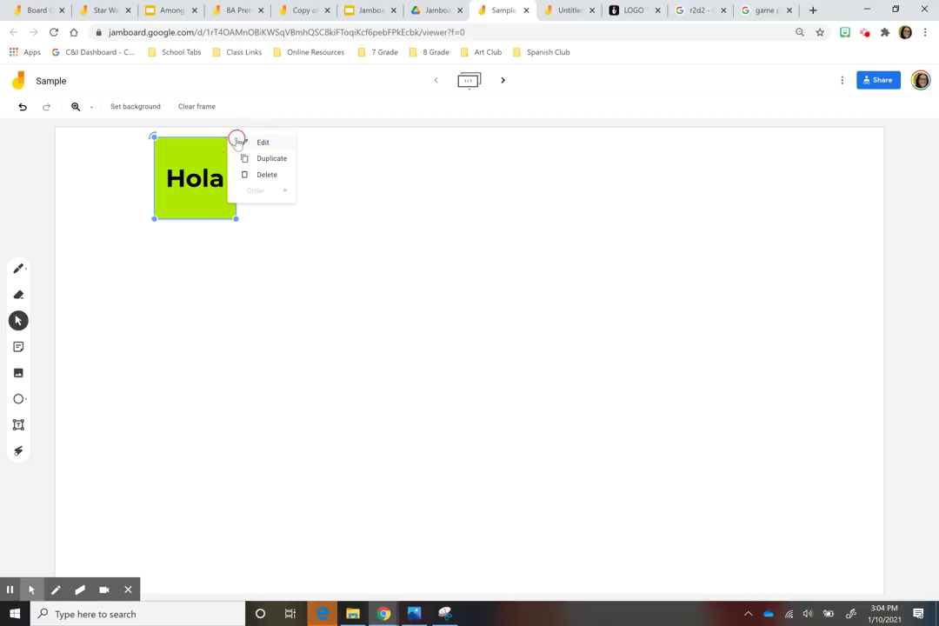
left_click(257, 143)
key("ctrl+a")
key("BackSpace")
left_click(486, 245)
double_click(216, 205)
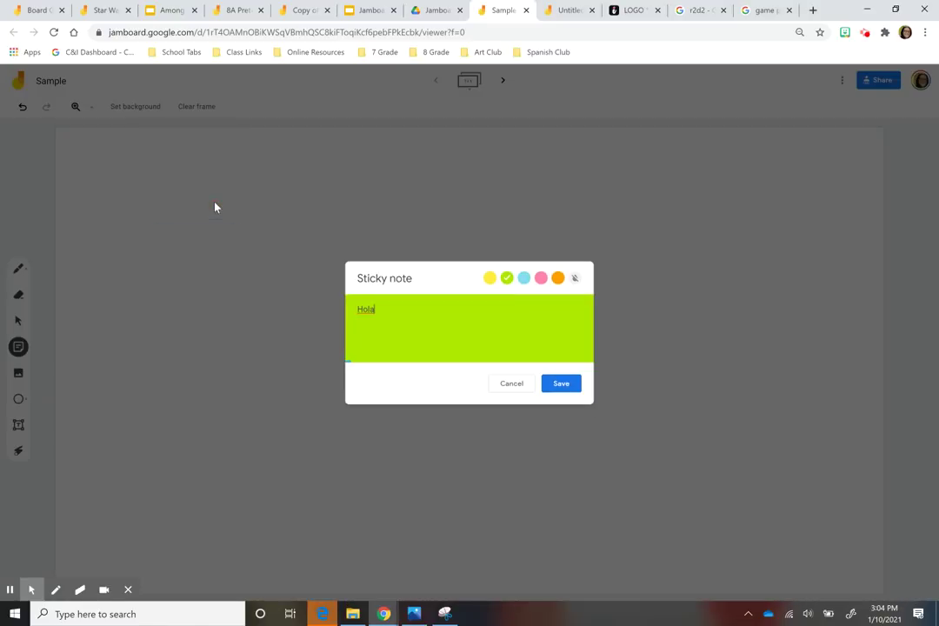
left_click(565, 385)
- Move the Hola note toward the lower left and enlarge it slightly
left_click_drag(174, 206, 149, 341)
mouse_move(208, 357)
left_mouse_down()
mouse_move(276, 406)
mouse_move(179, 341)
mouse_move(201, 364)
left_mouse_up()
left_click_drag(147, 303, 221, 256)
left_click(18, 372)
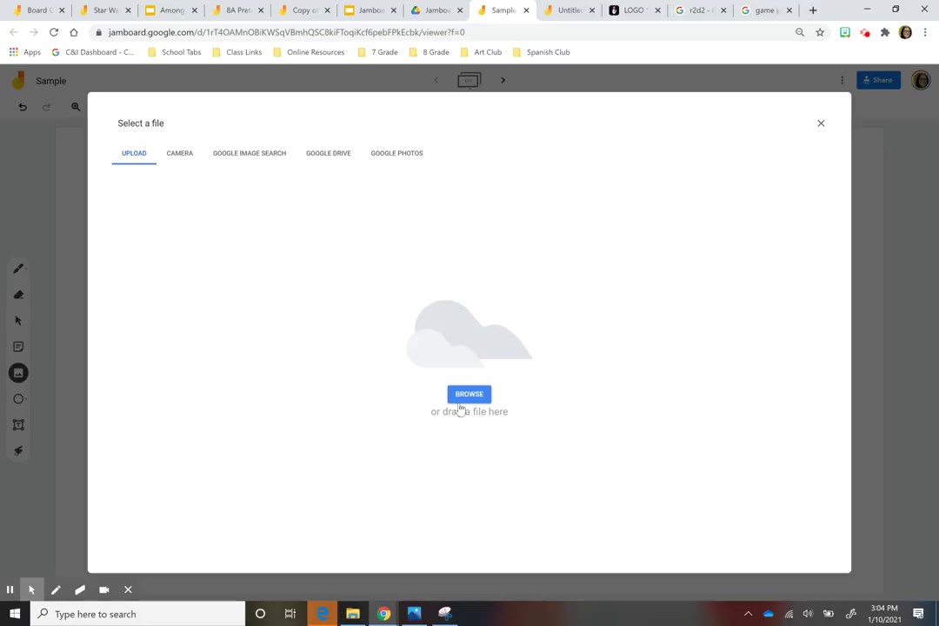
left_click(180, 157)
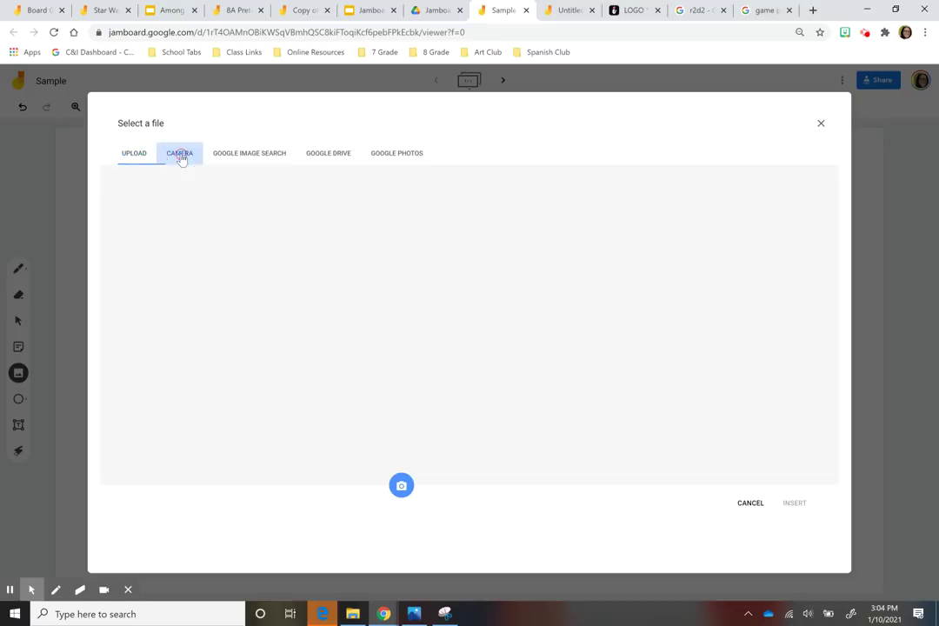
left_click(253, 156)
left_click(279, 52)
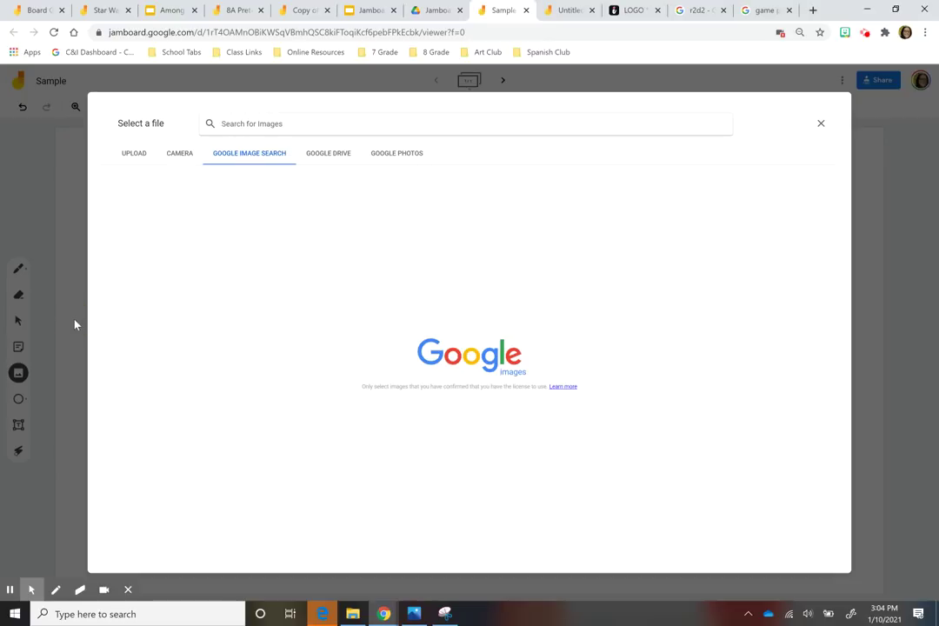
left_click(821, 123)
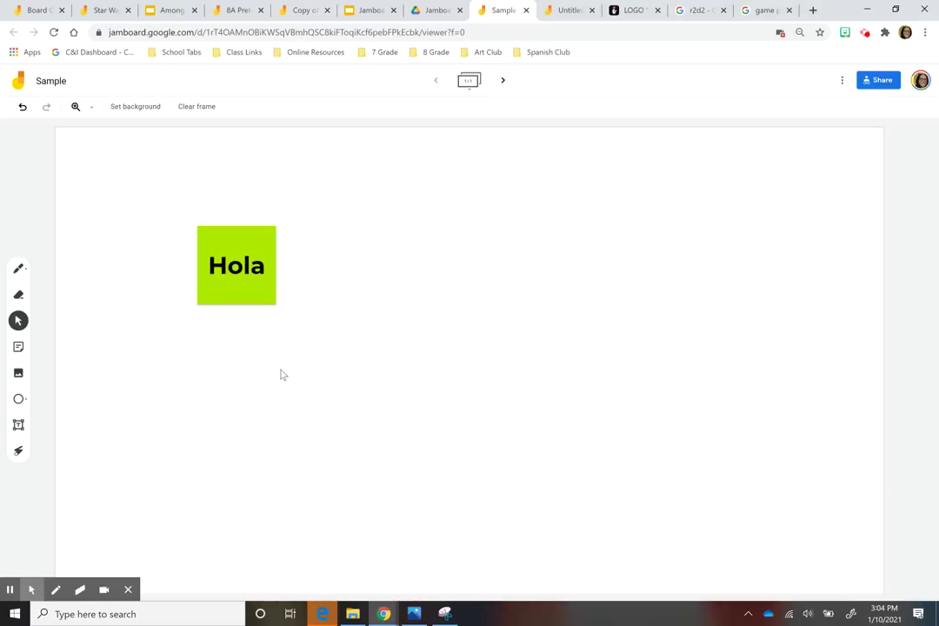
- Draw a large circle right of the Hola note and nudge it up and left
left_click(19, 400)
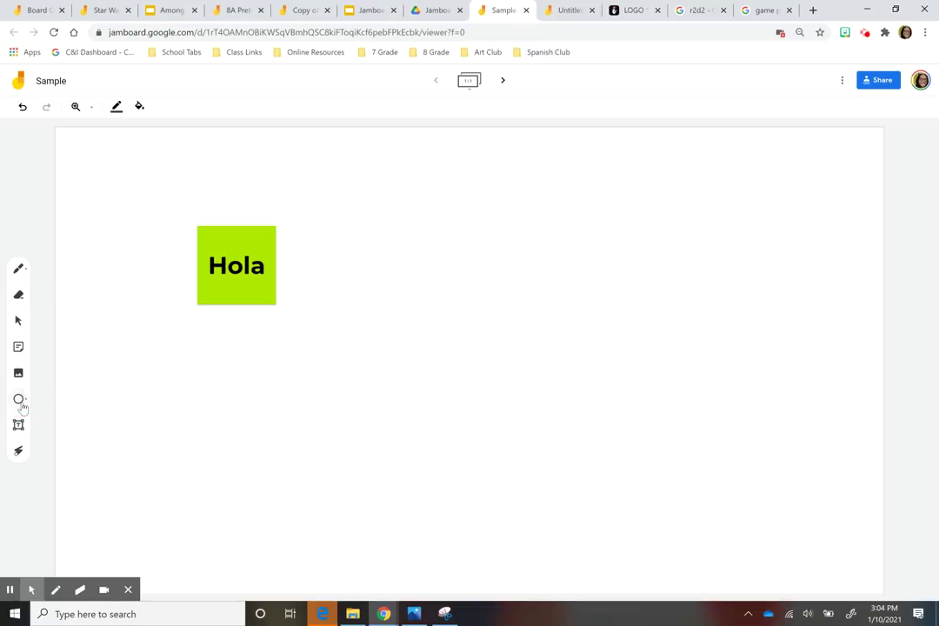
left_click(21, 403)
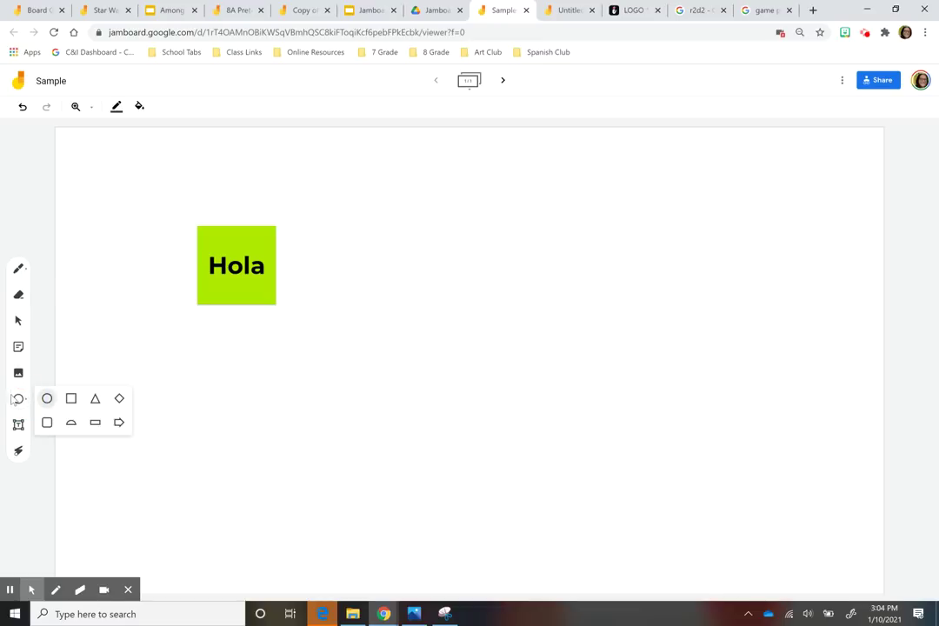
left_click(47, 398)
left_click_drag(357, 250, 671, 568)
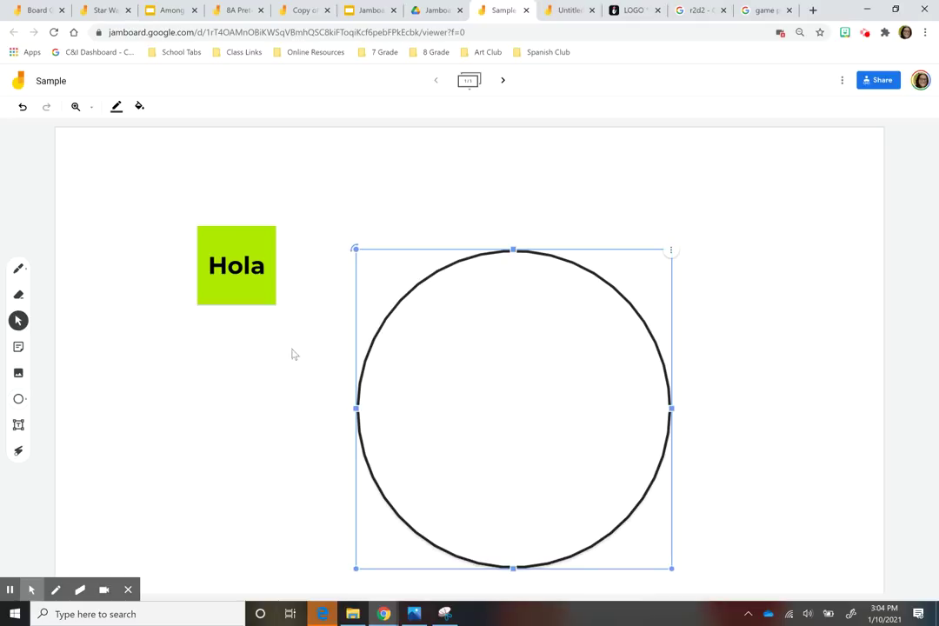
left_click(439, 353)
left_click(390, 278)
left_click_drag(389, 279, 379, 254)
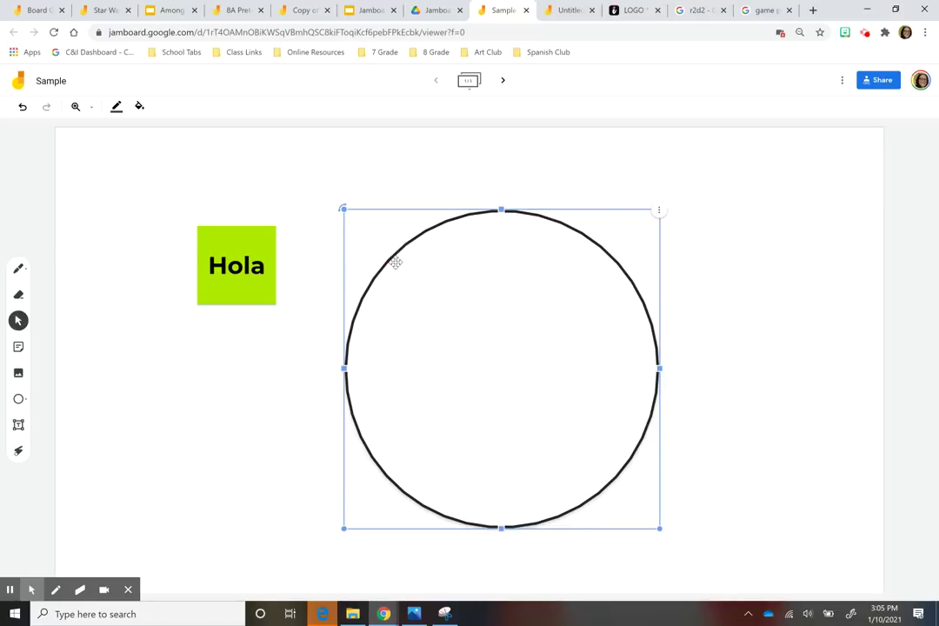
- Duplicate the circle from its options menu, then delete the copy
left_click(660, 211)
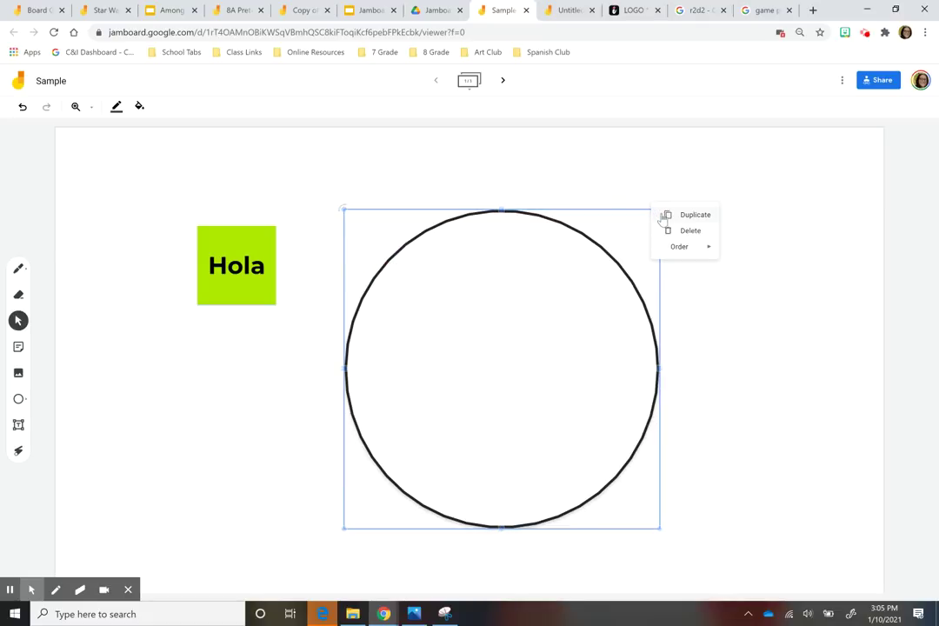
left_click(692, 215)
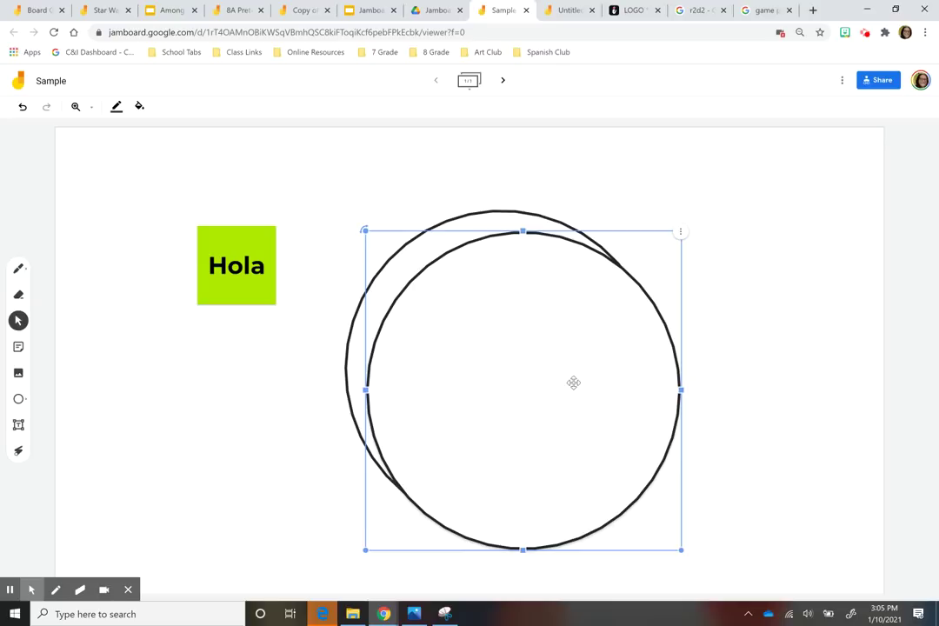
left_click(680, 232)
left_click(709, 252)
- Duplicate the circle with Ctrl+D, move the copy, then delete both circles
left_click(491, 332)
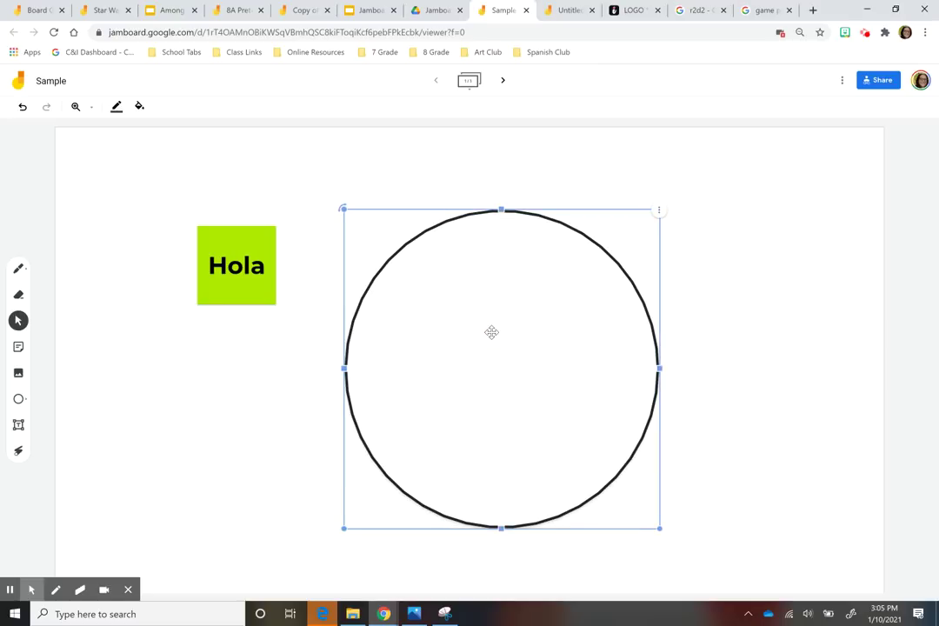
key("ctrl+d")
left_click_drag(487, 378, 622, 355)
key("Delete")
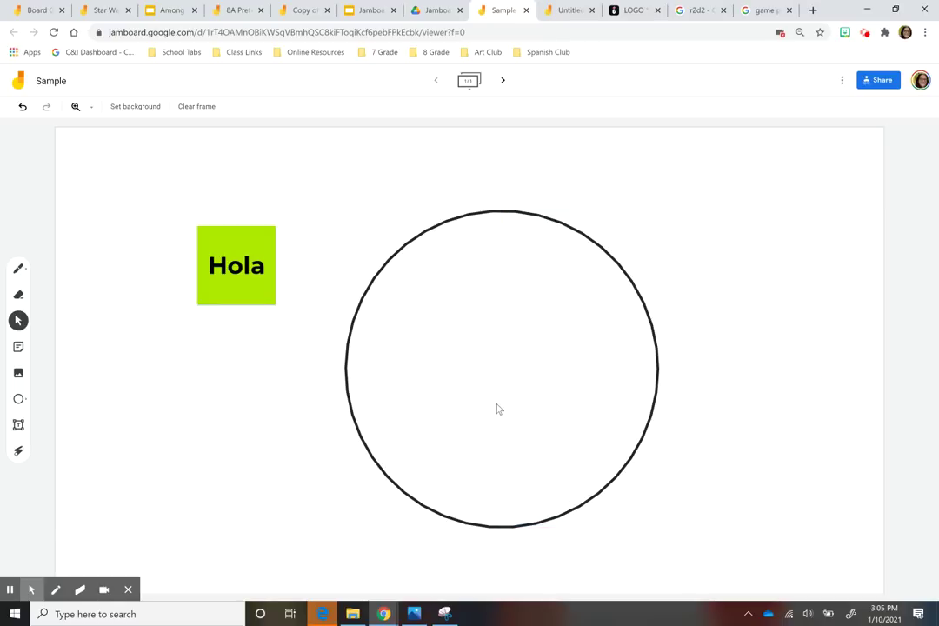
left_click(497, 403)
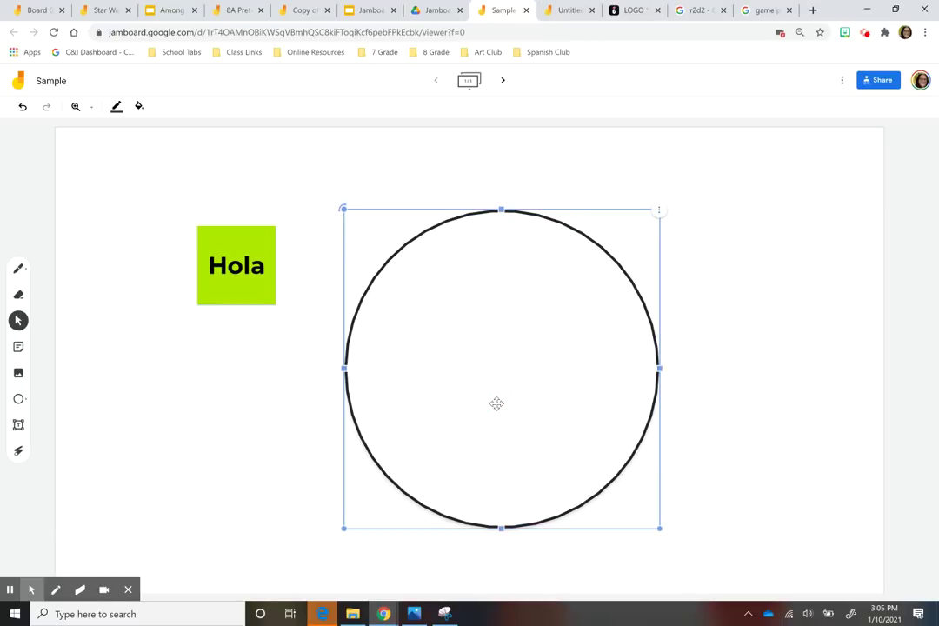
key("Delete")
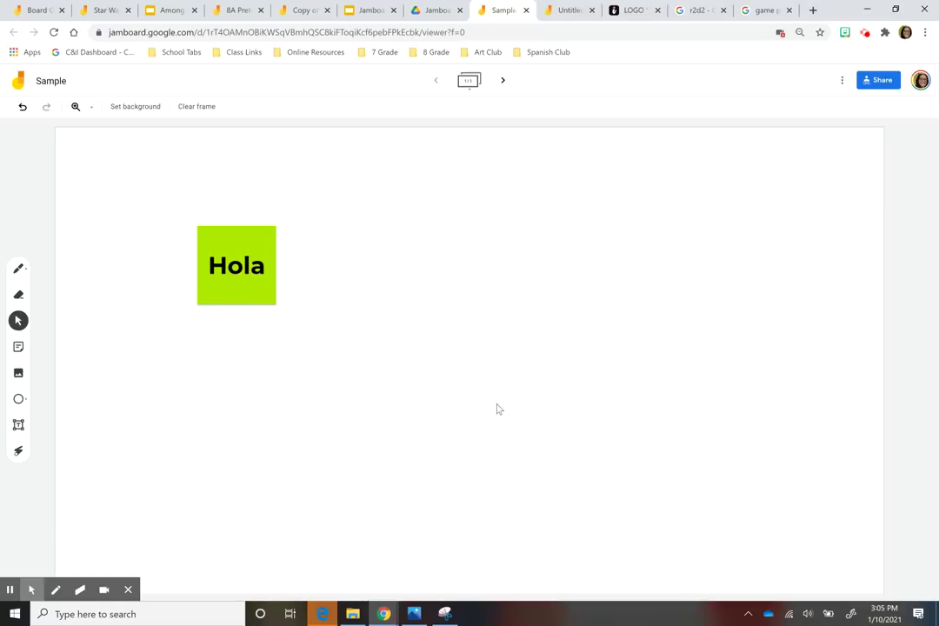
- Add a text box reading 'Hola' below the green sticky note
left_click(19, 424)
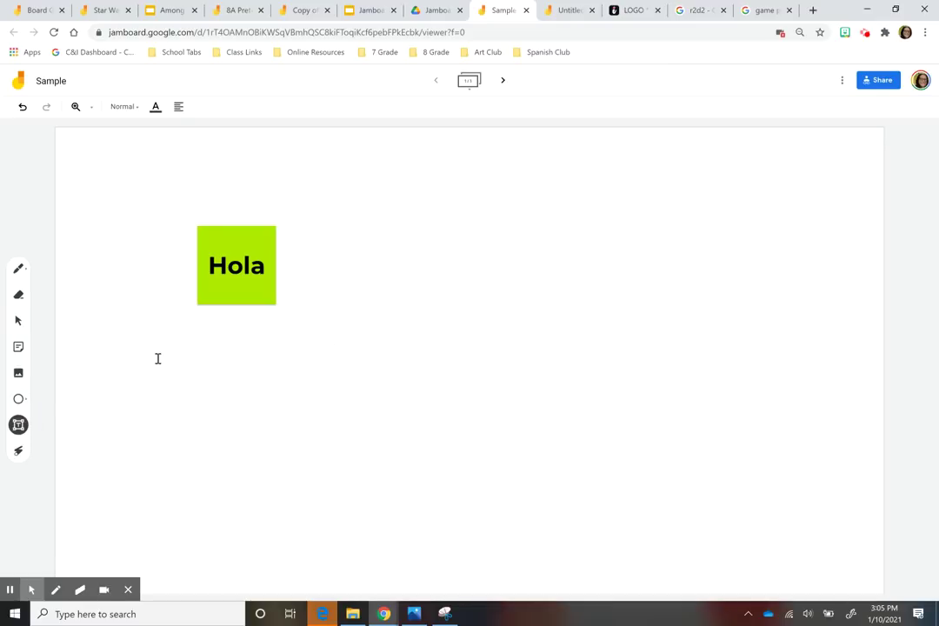
left_click(311, 454)
left_click(211, 359)
type("Hola")
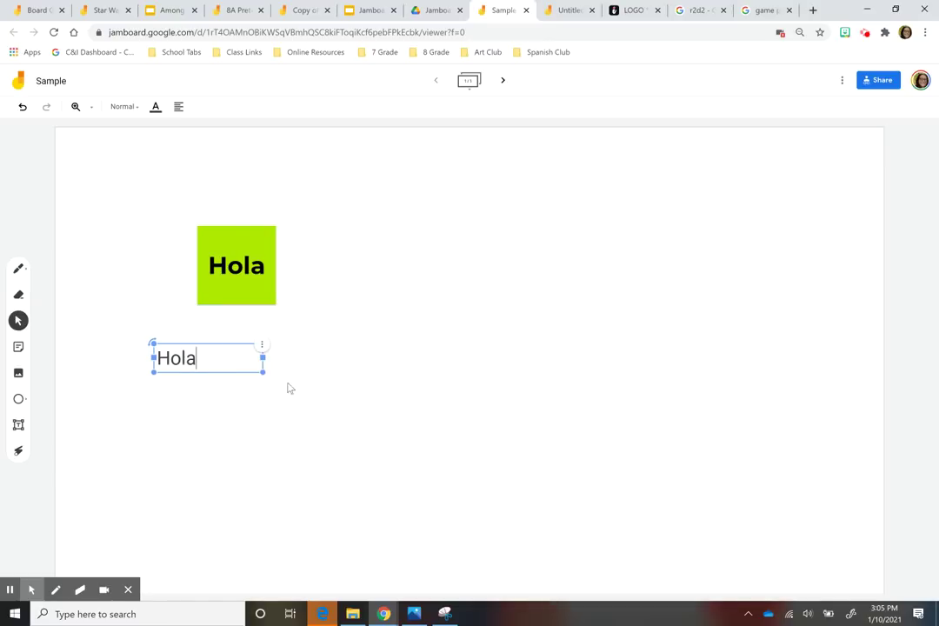
left_click(188, 419)
left_click(234, 392)
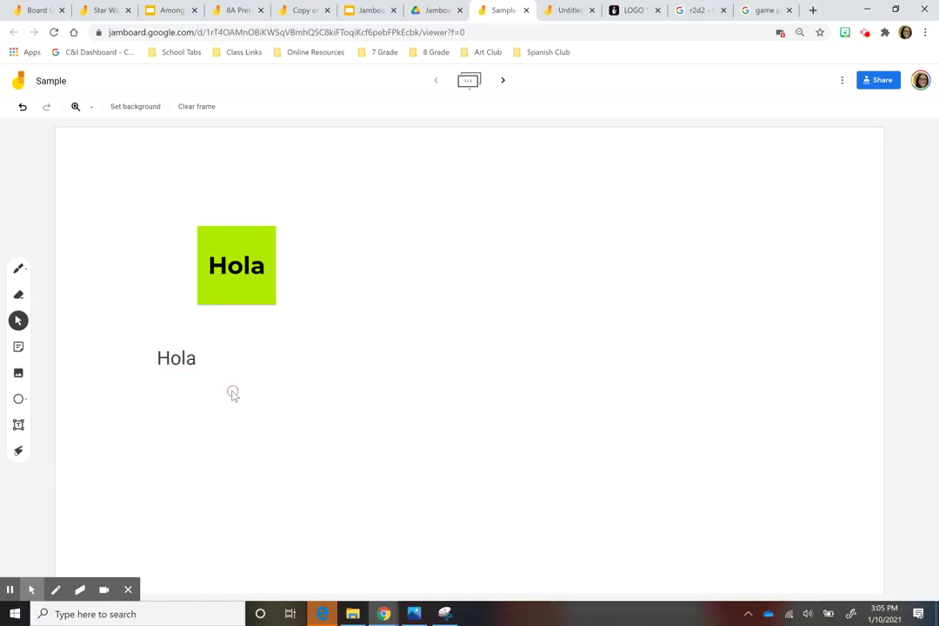
left_click(199, 351)
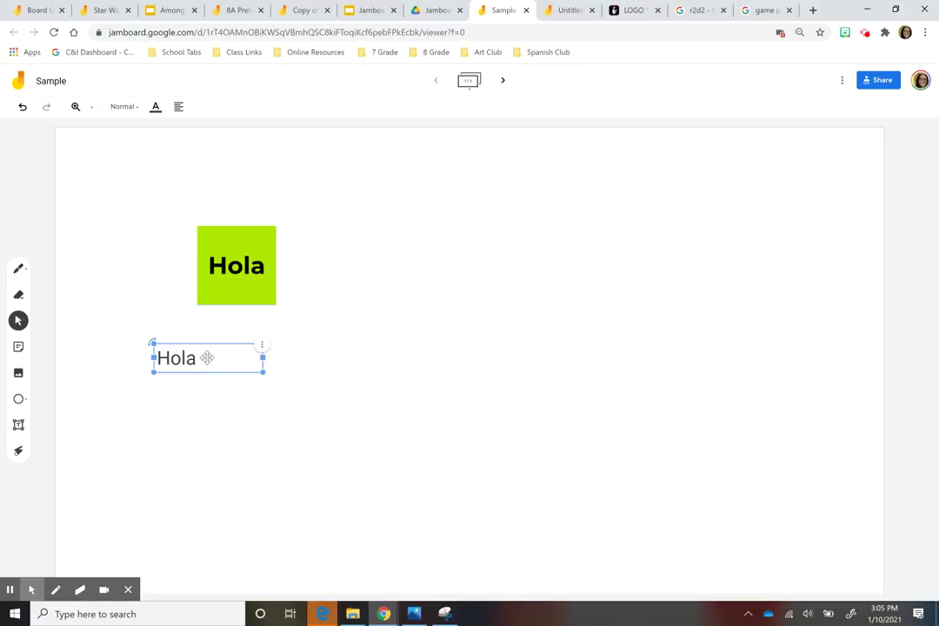
- Make the Hola text red, centre-aligned, and Title style
left_click(157, 107)
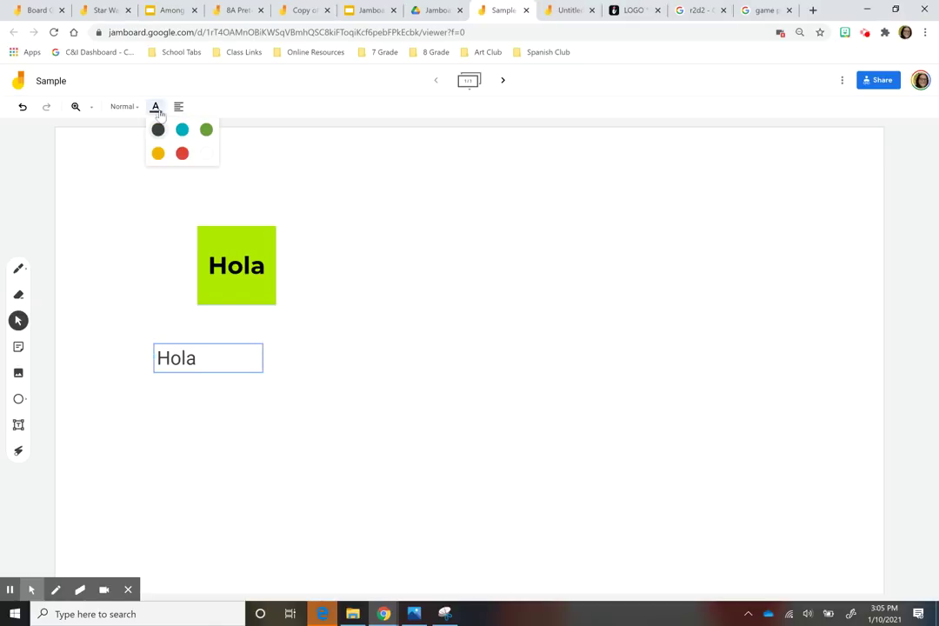
left_click(182, 153)
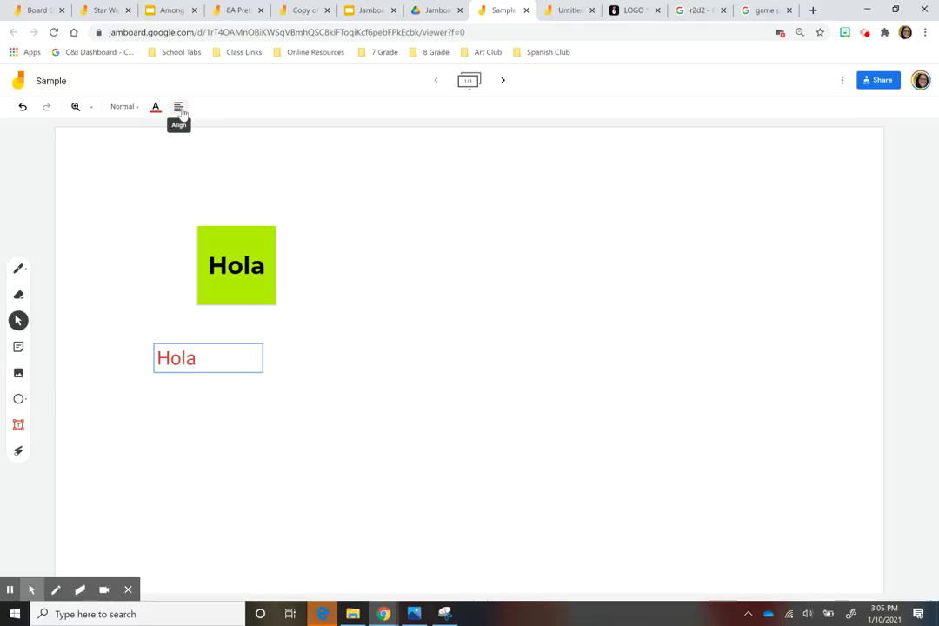
left_click(181, 113)
left_click(204, 129)
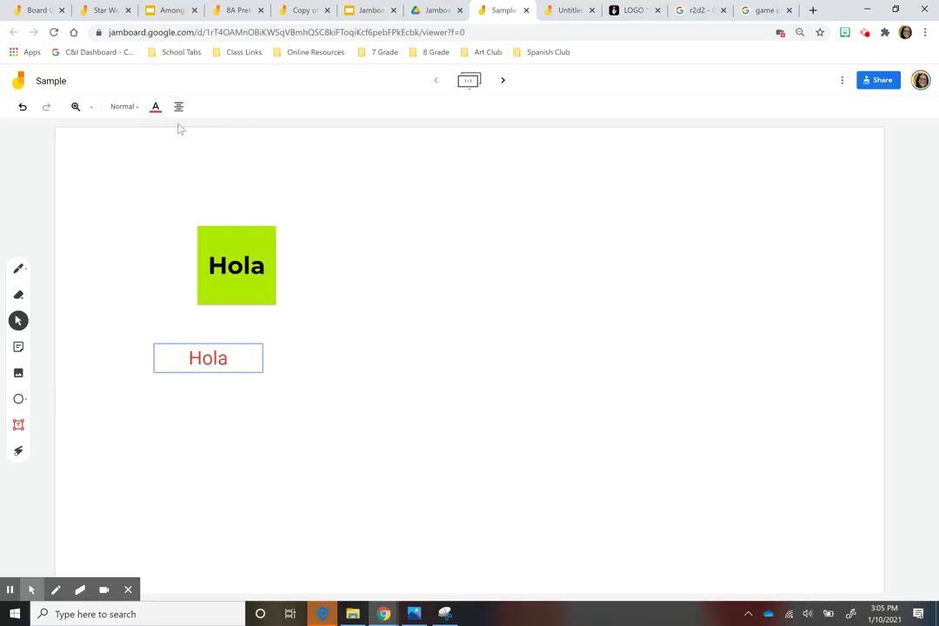
left_click(123, 107)
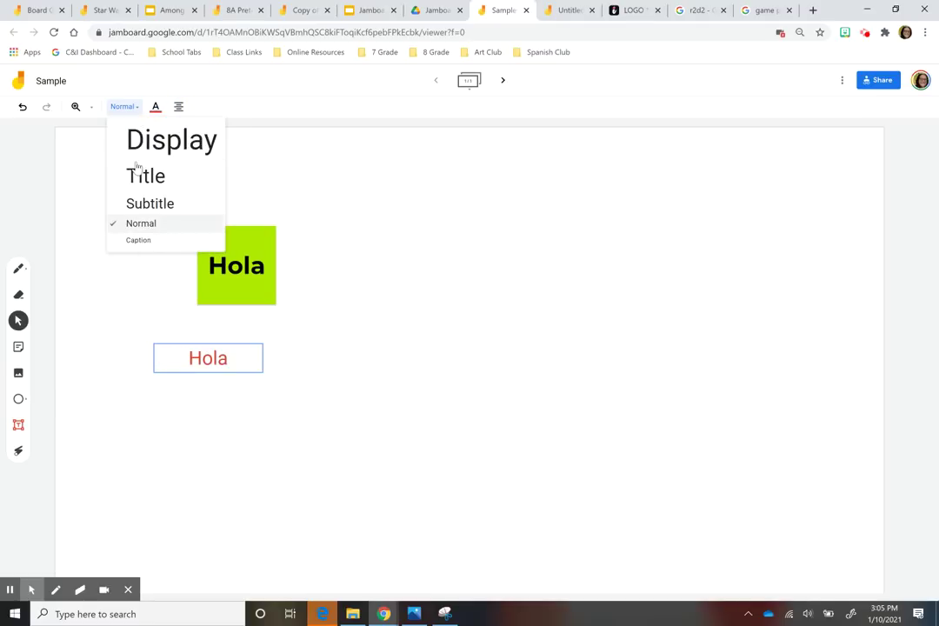
left_click(145, 148)
left_click(138, 108)
left_click(139, 186)
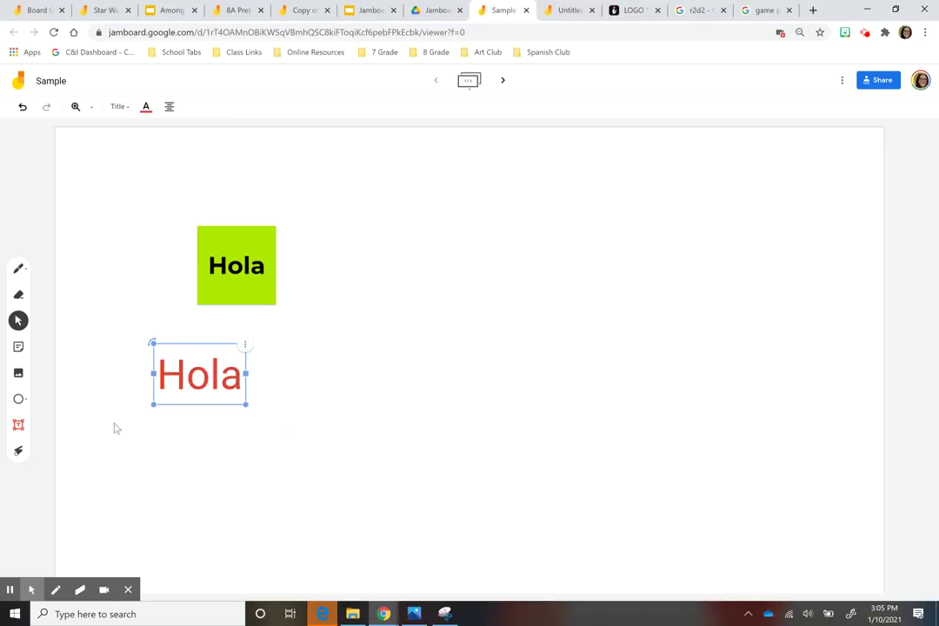
left_click(18, 451)
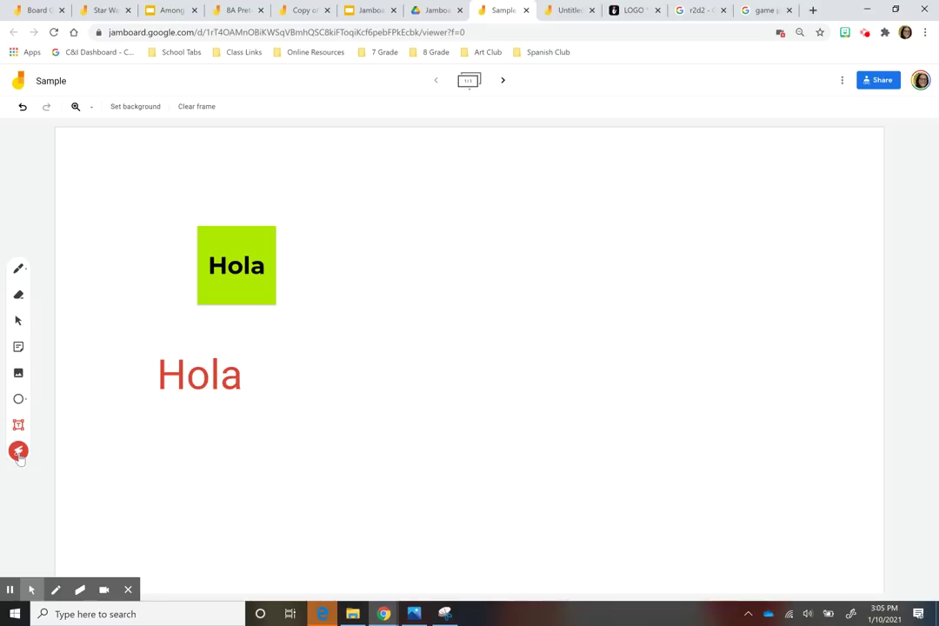
mouse_move(147, 313)
left_mouse_down()
mouse_move(123, 509)
mouse_move(409, 492)
mouse_move(398, 509)
left_mouse_up()
mouse_move(339, 252)
left_mouse_down()
mouse_move(308, 346)
mouse_move(357, 267)
left_mouse_up()
mouse_move(420, 233)
left_mouse_down()
mouse_move(566, 331)
mouse_move(601, 318)
left_mouse_up()
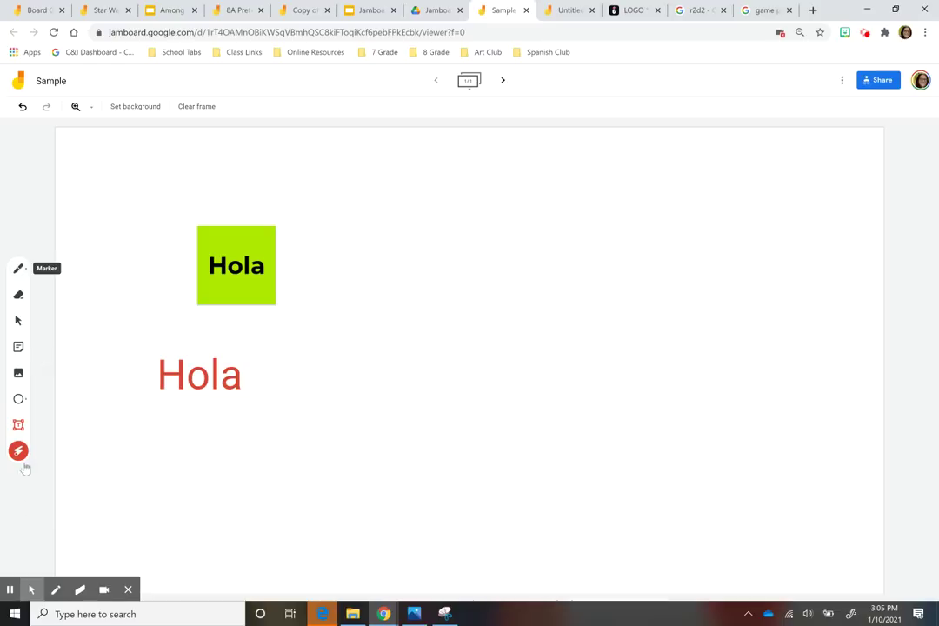
left_click(19, 322)
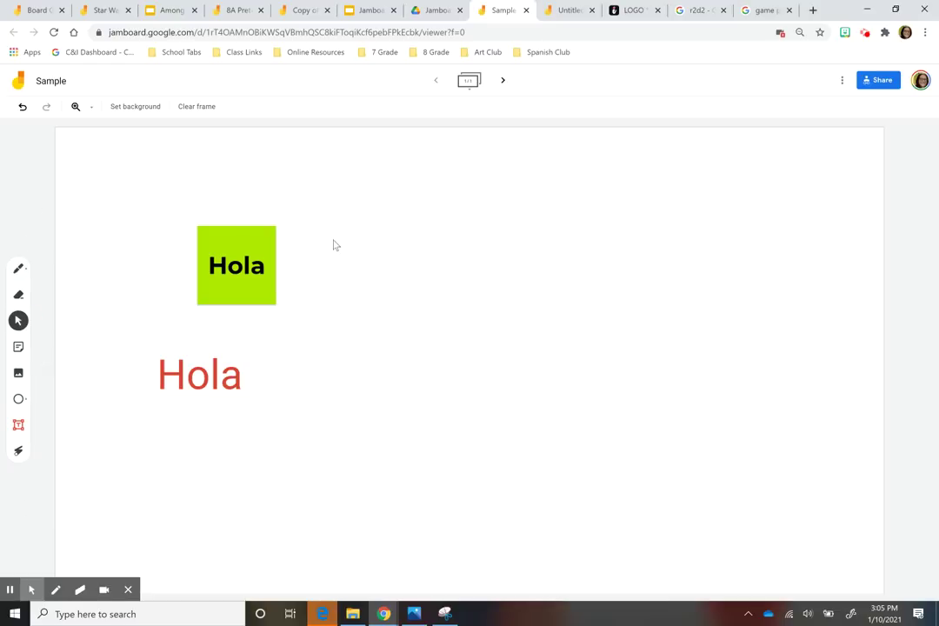
left_click(468, 87)
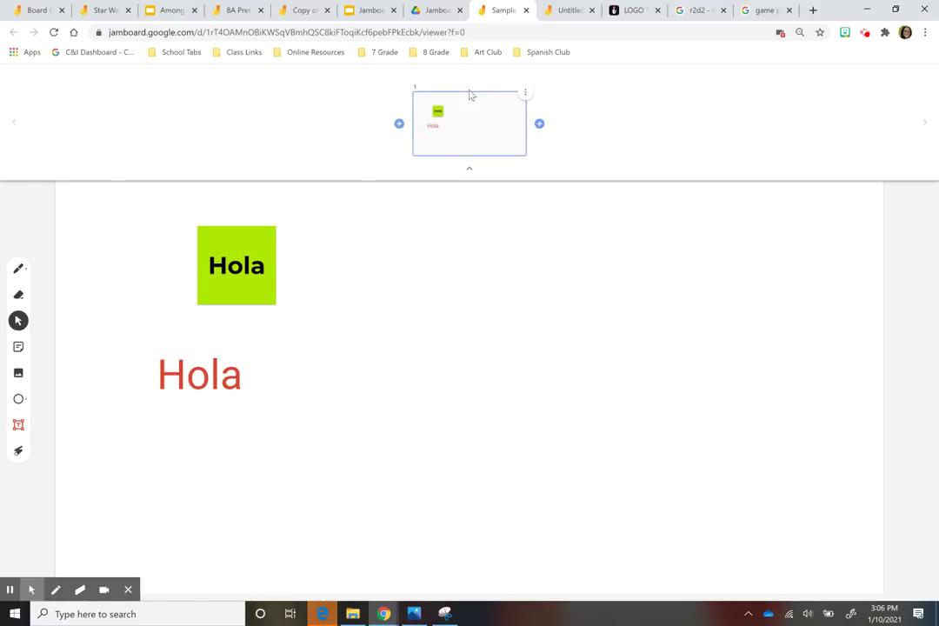
left_click(469, 169)
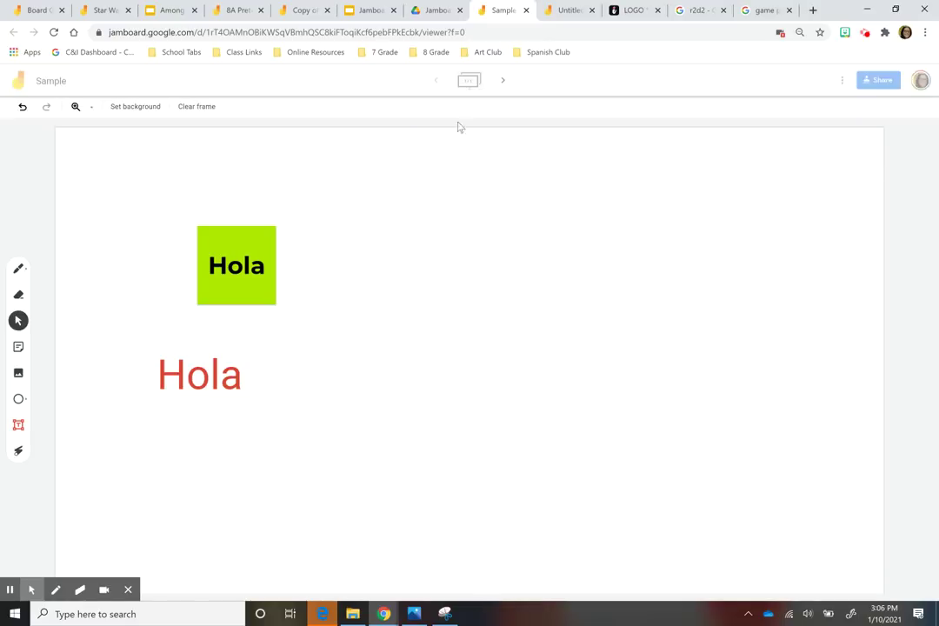
left_click(469, 92)
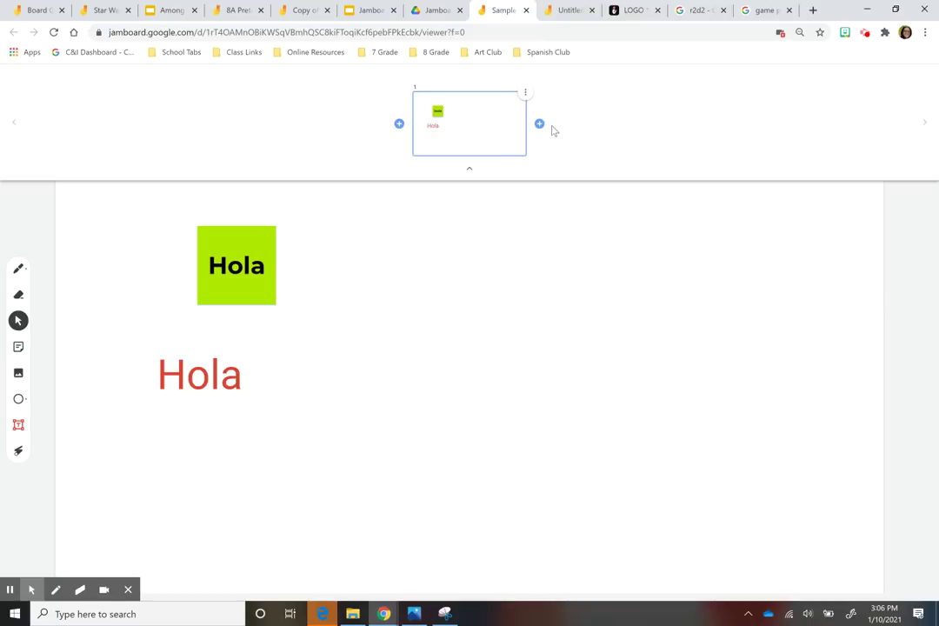
left_click(527, 93)
left_click(521, 96)
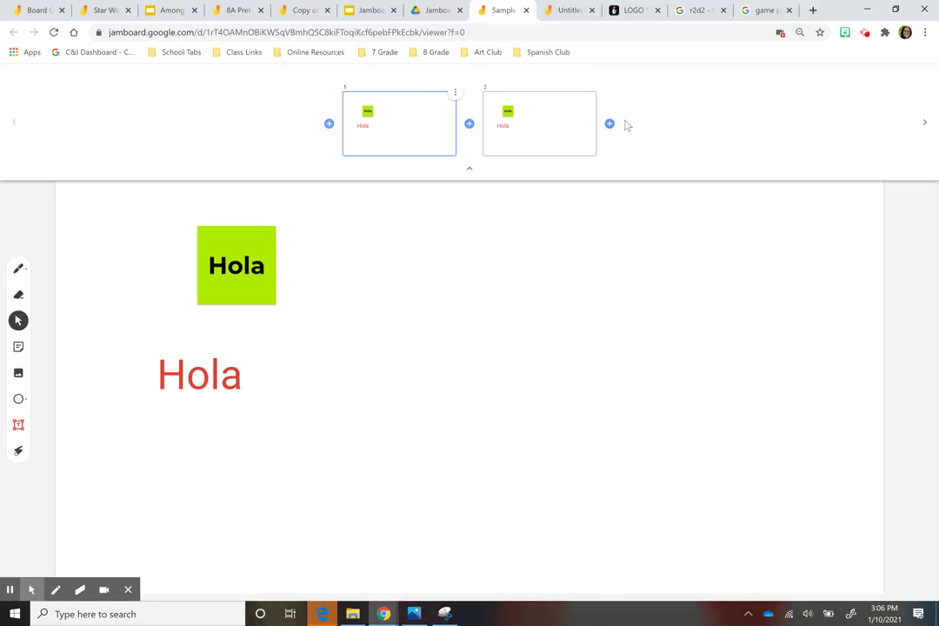
left_click(594, 92)
left_click(574, 111)
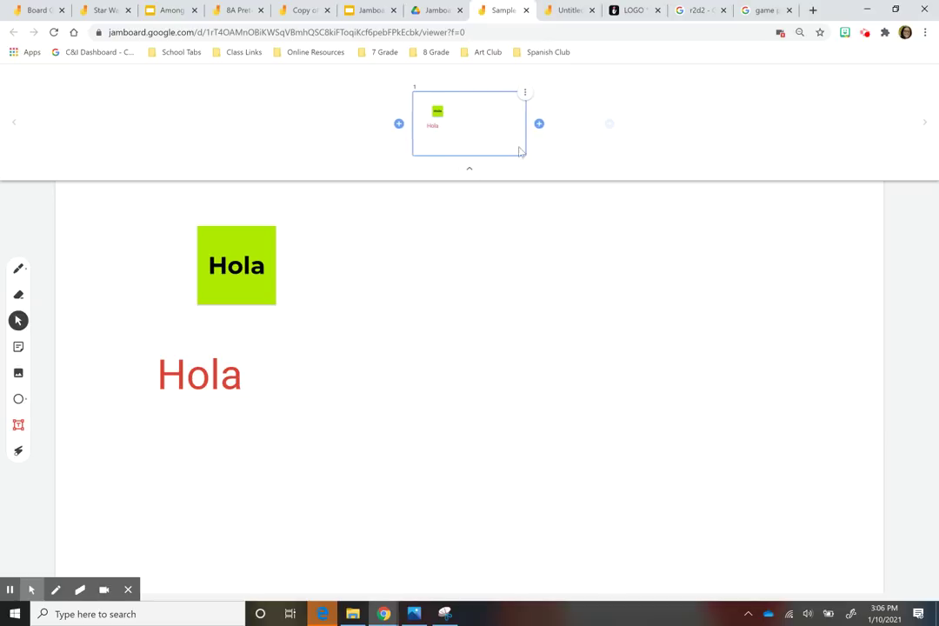
left_click(470, 169)
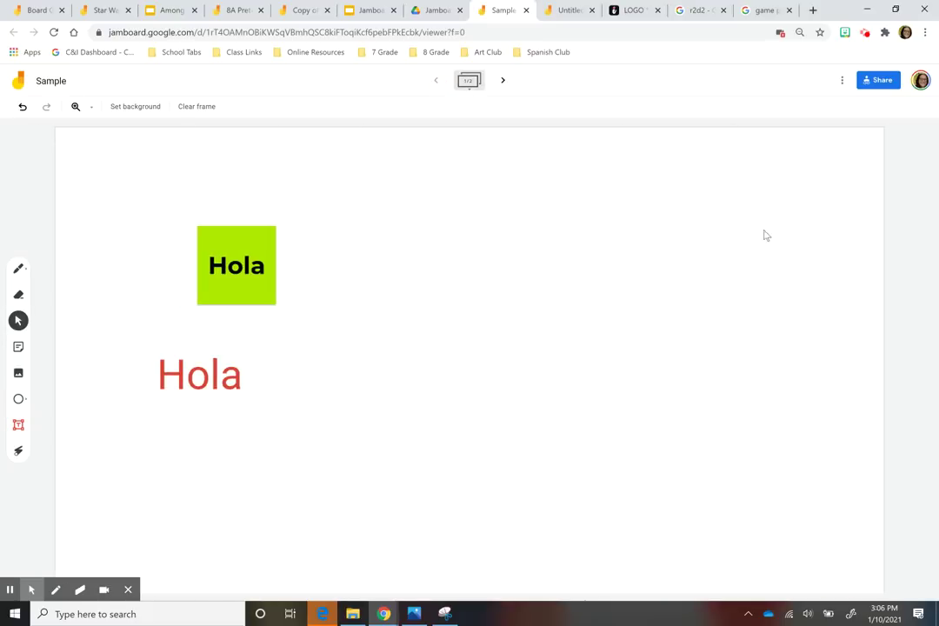
- Change Sample's link permission from Viewer to Editor for anyone with the link, then close sharing
left_click(884, 82)
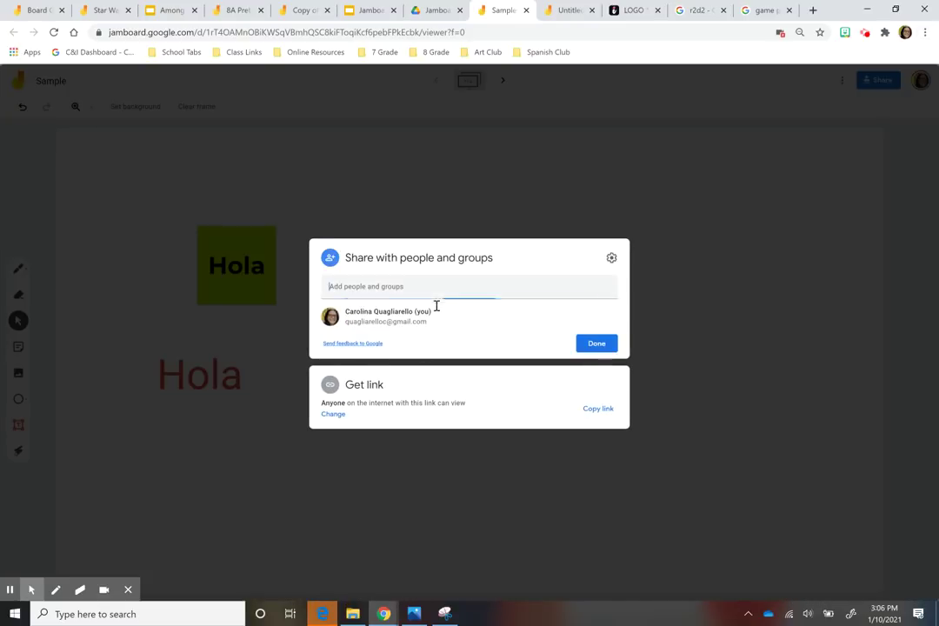
left_click(389, 401)
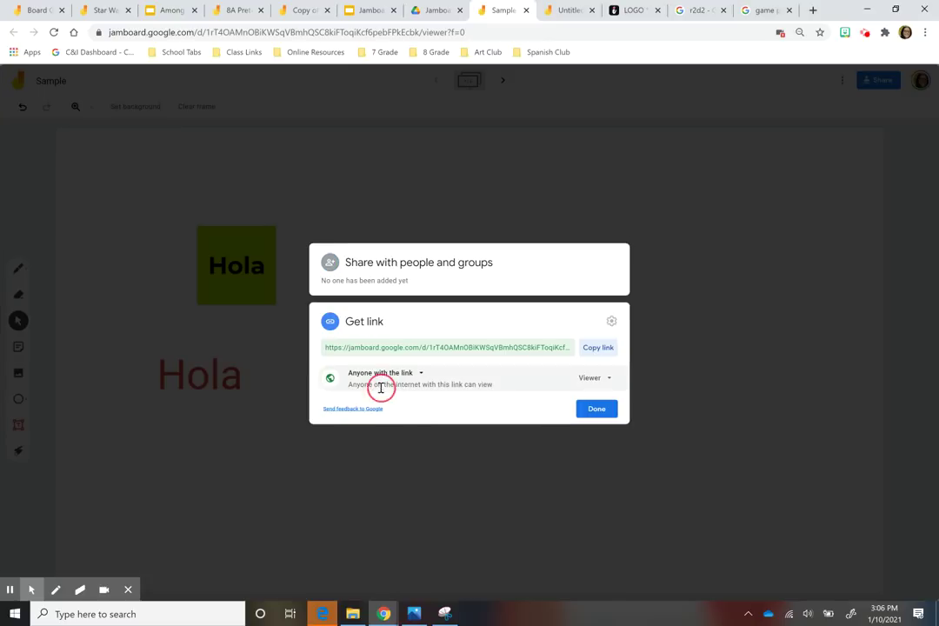
left_click(422, 372)
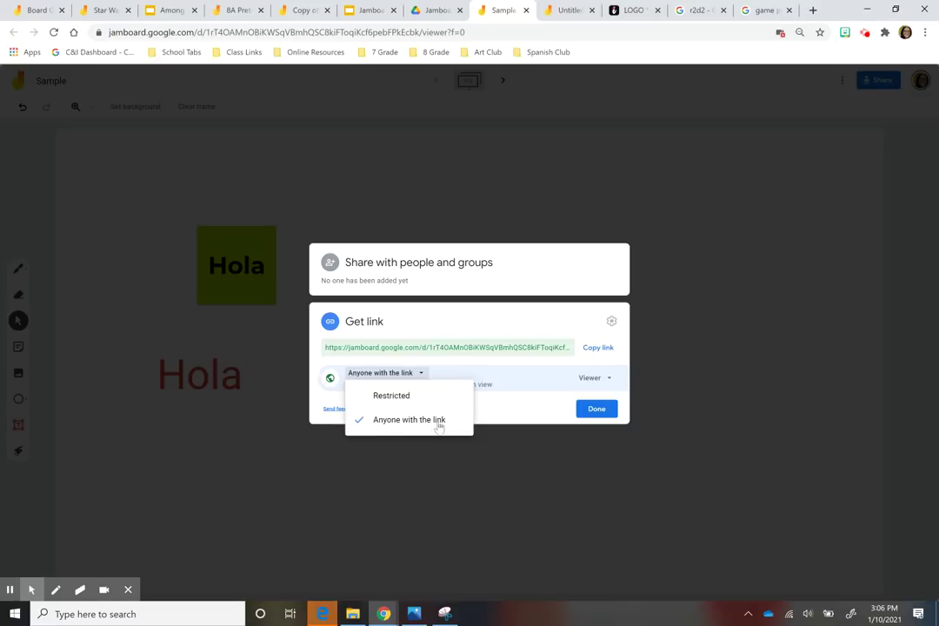
left_click(480, 325)
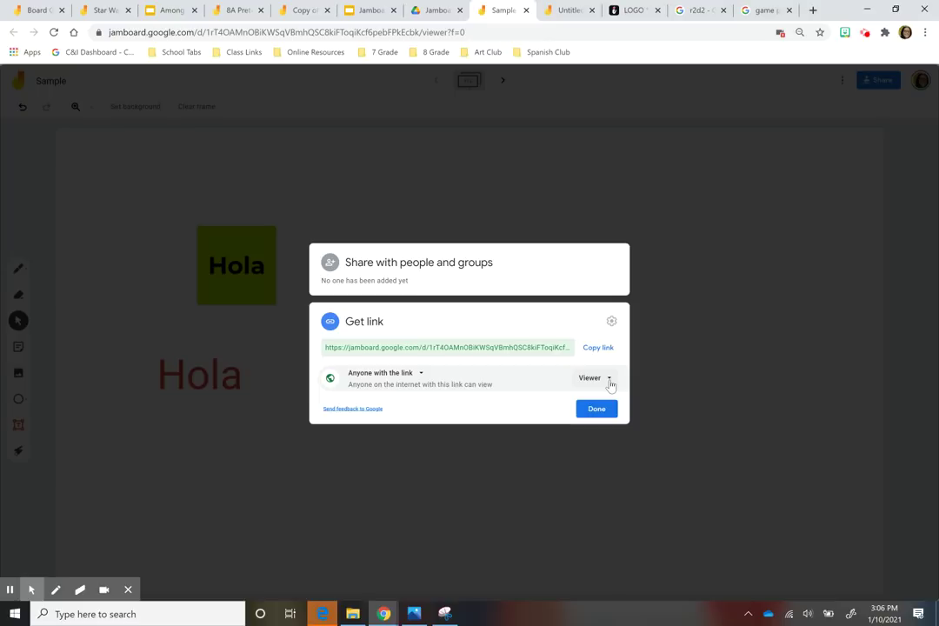
left_click(609, 383)
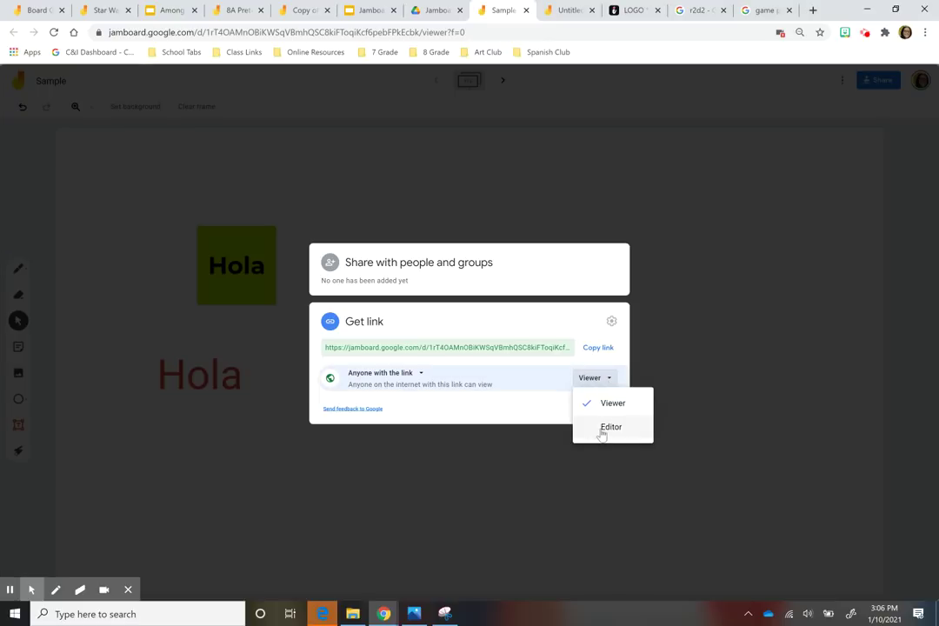
left_click(601, 432)
left_click(518, 346)
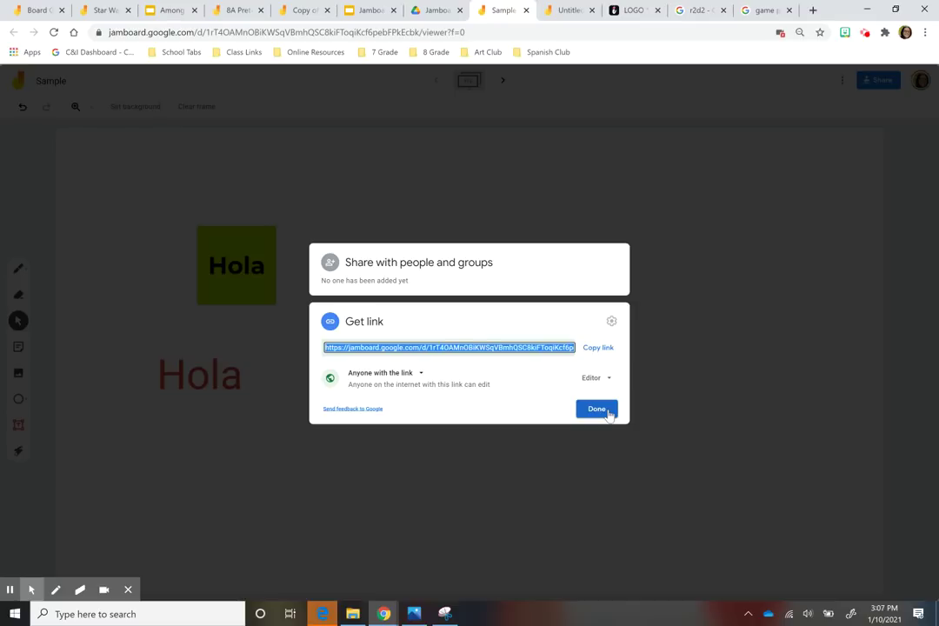
left_click(596, 409)
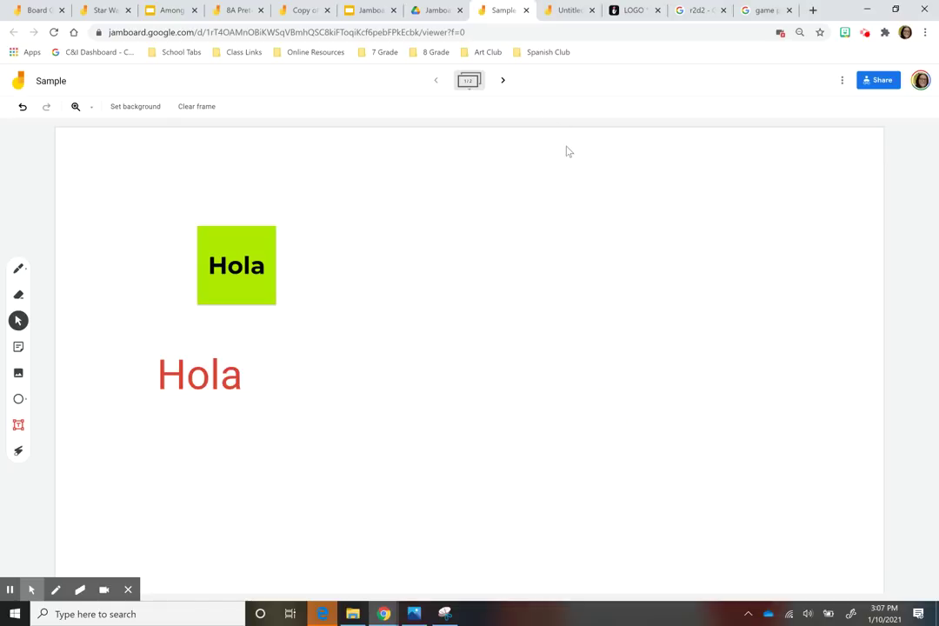
- Flip to the jam's blank second frame and back to the first
left_click(503, 80)
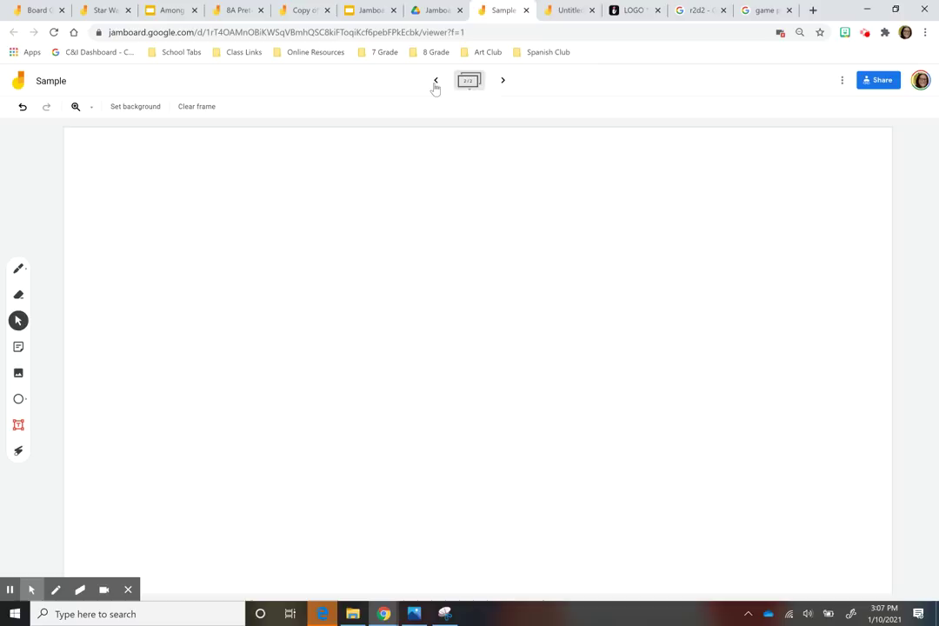
left_click(435, 82)
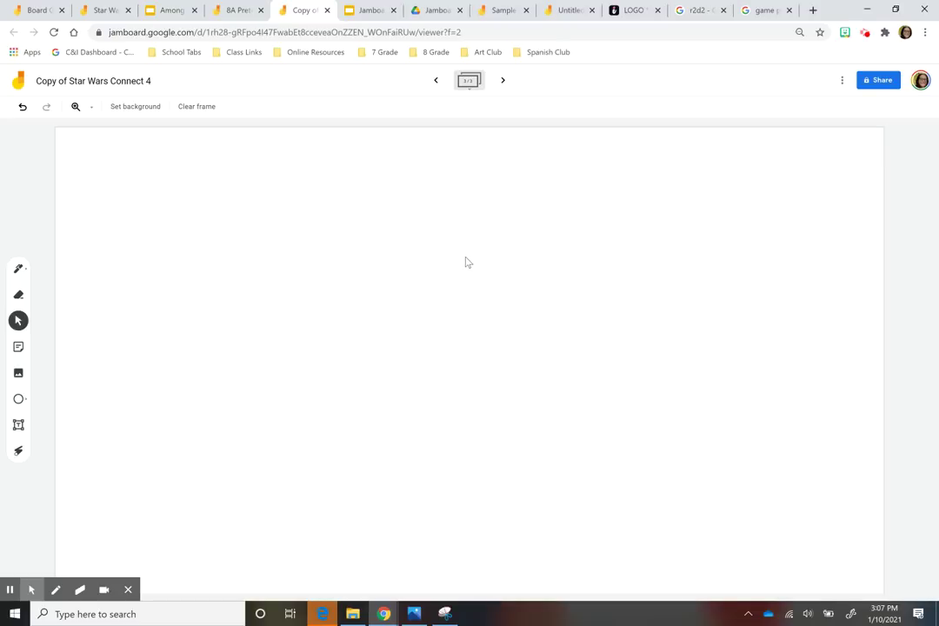
- Go back to the Star Wars board frame, test-drag a Yoda piece, and deselect it
left_click(436, 82)
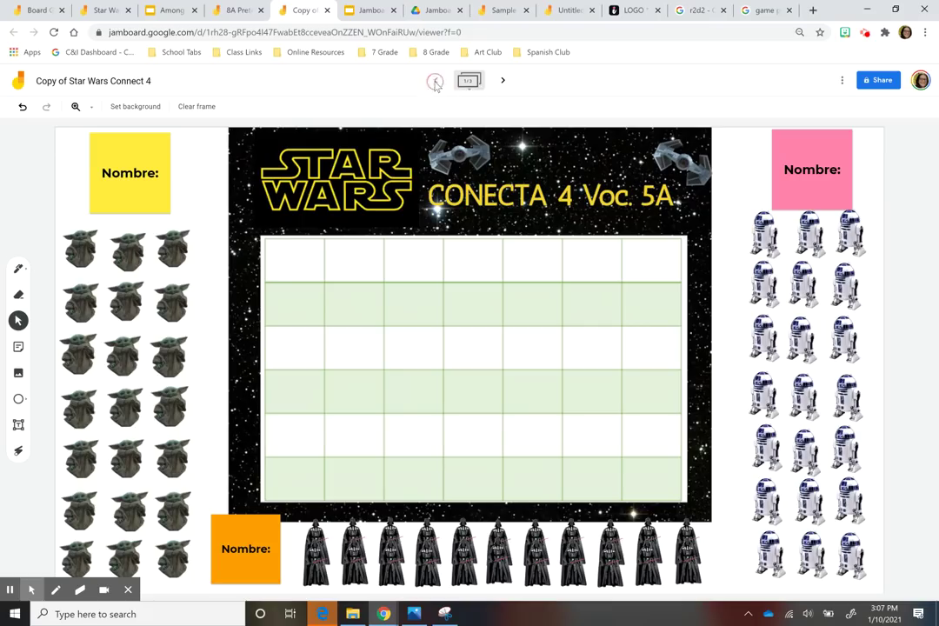
left_click(435, 83)
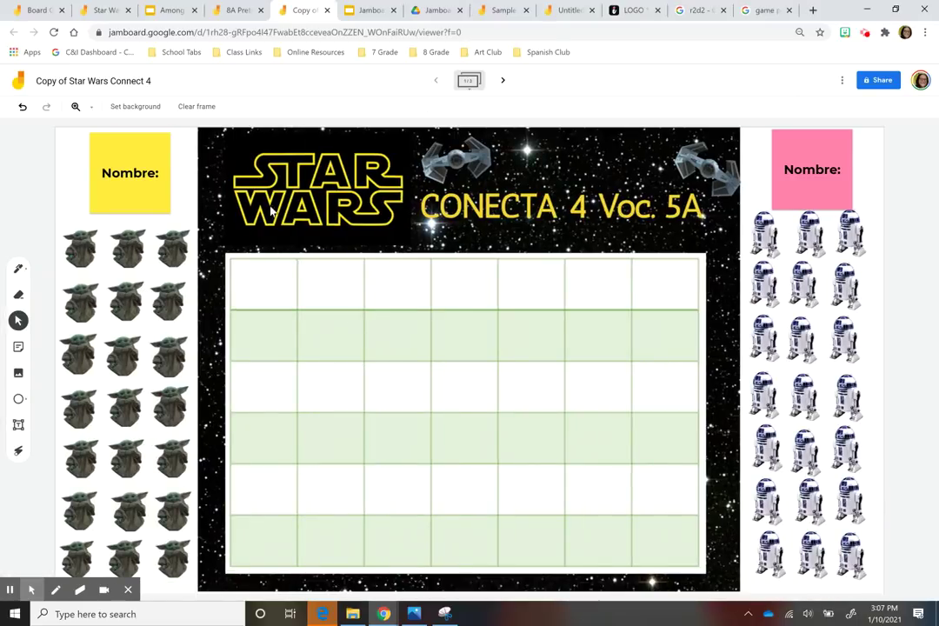
mouse_move(173, 248)
left_mouse_down()
mouse_move(234, 265)
mouse_move(168, 244)
left_mouse_up()
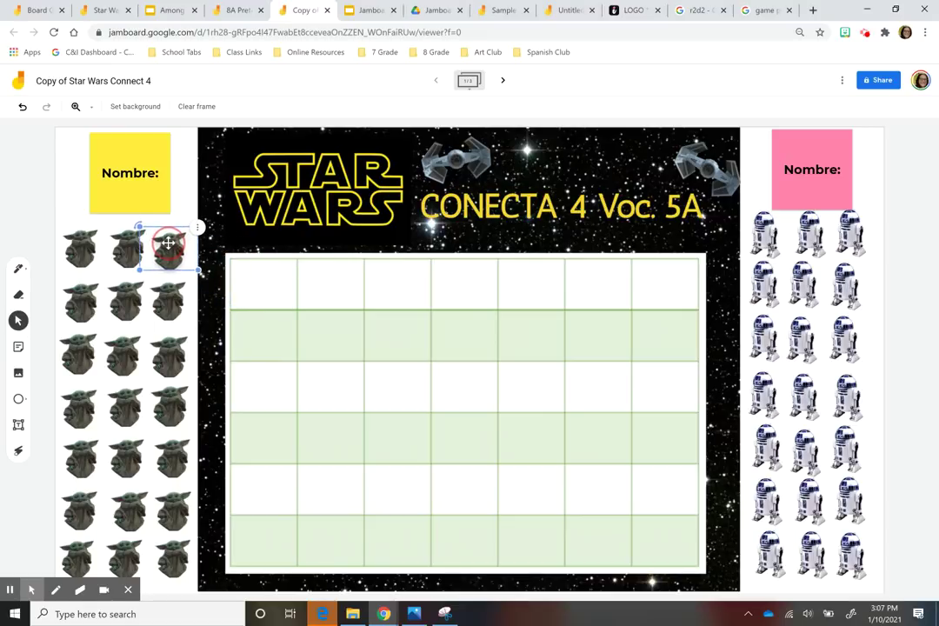
left_click(296, 332)
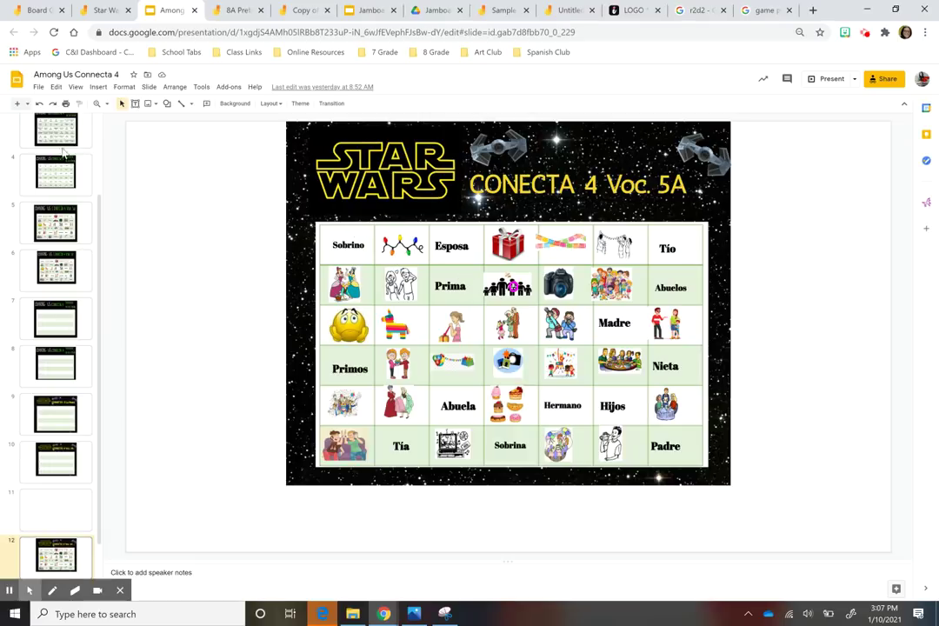
- Review the Conecta 4 boards on slides 4, 5, 6 and 12, then return to slide 4
left_click(59, 177)
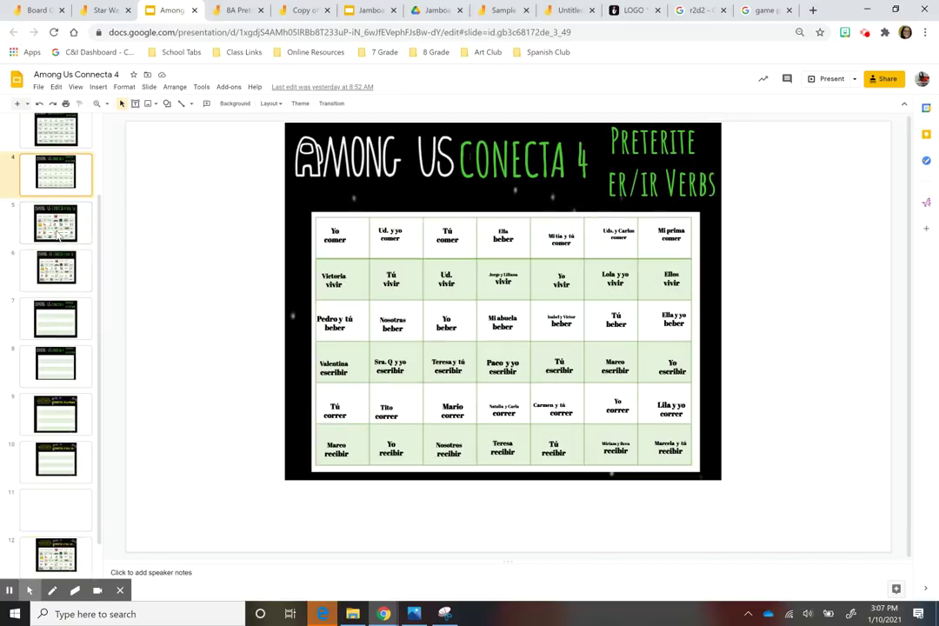
left_click(55, 231)
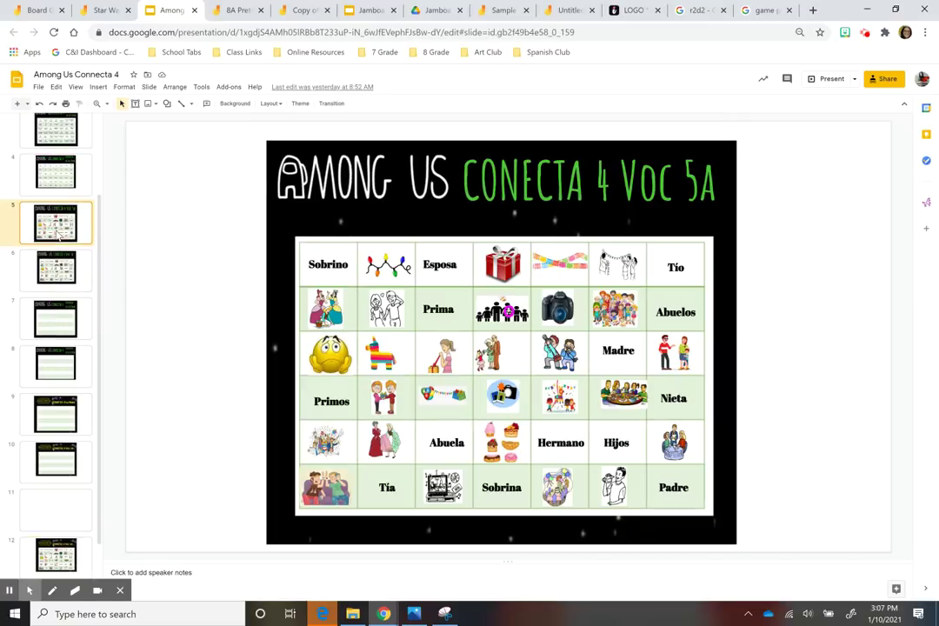
left_click(63, 275)
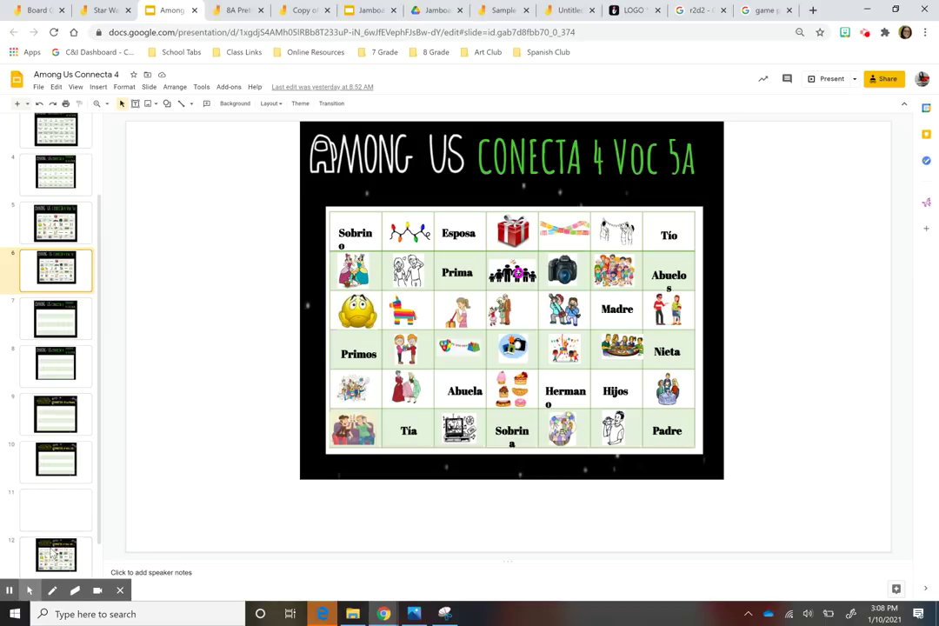
left_click(54, 554)
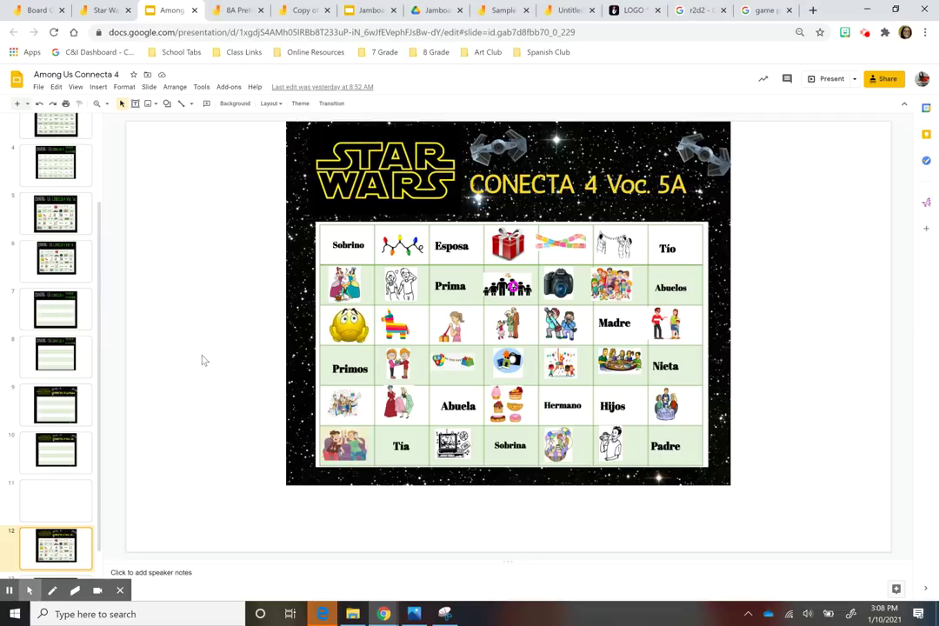
scroll(42, 252, "up", 2)
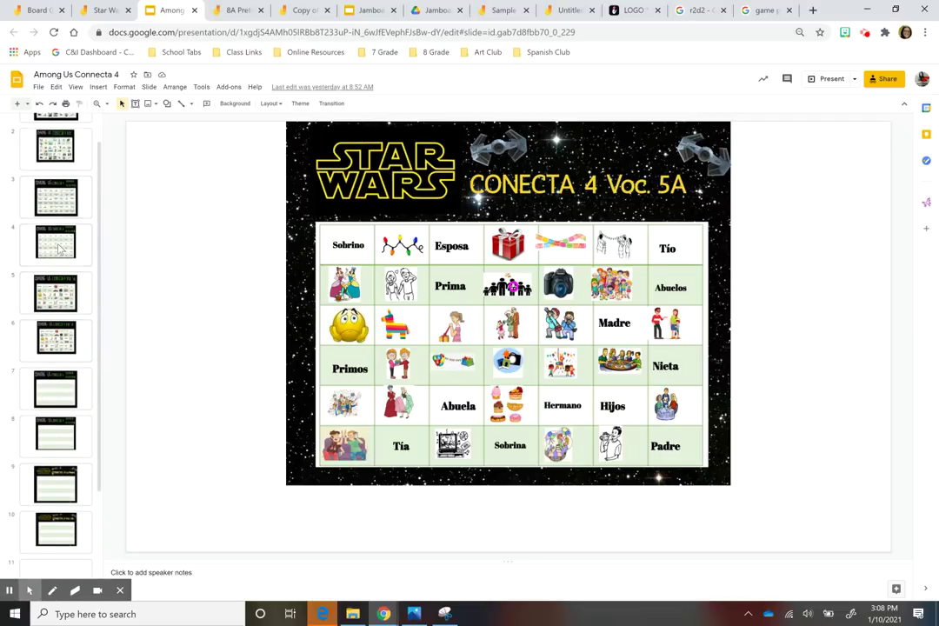
left_click(57, 247)
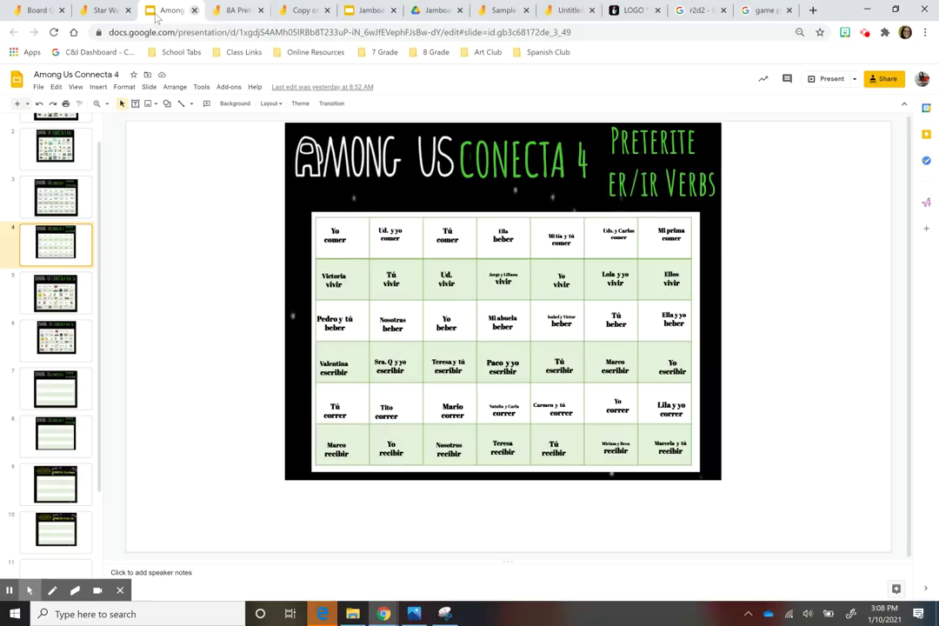
- Test-drag a Yoda piece on the Star Wars Connect 4 board, then return to the Board Game Template jam
left_click(101, 10)
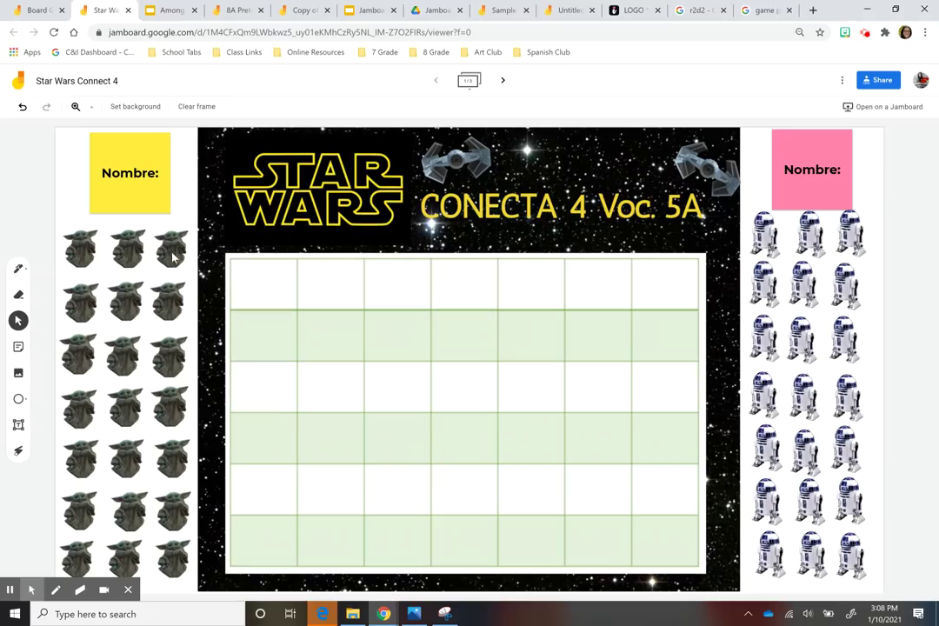
mouse_move(170, 250)
left_mouse_down()
mouse_move(251, 296)
mouse_move(261, 557)
mouse_move(213, 265)
mouse_move(153, 261)
mouse_move(171, 250)
left_mouse_up()
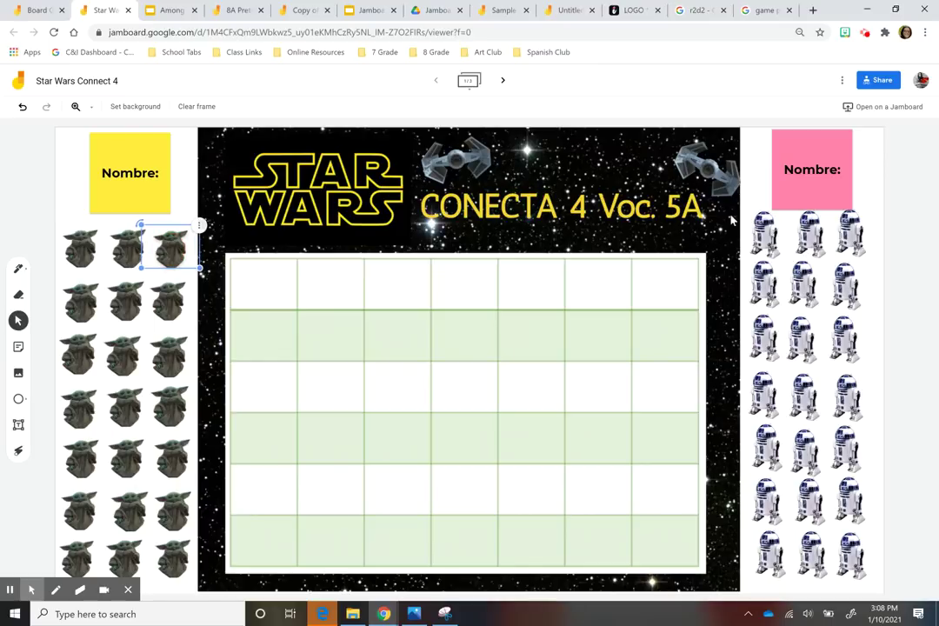
left_click(548, 178)
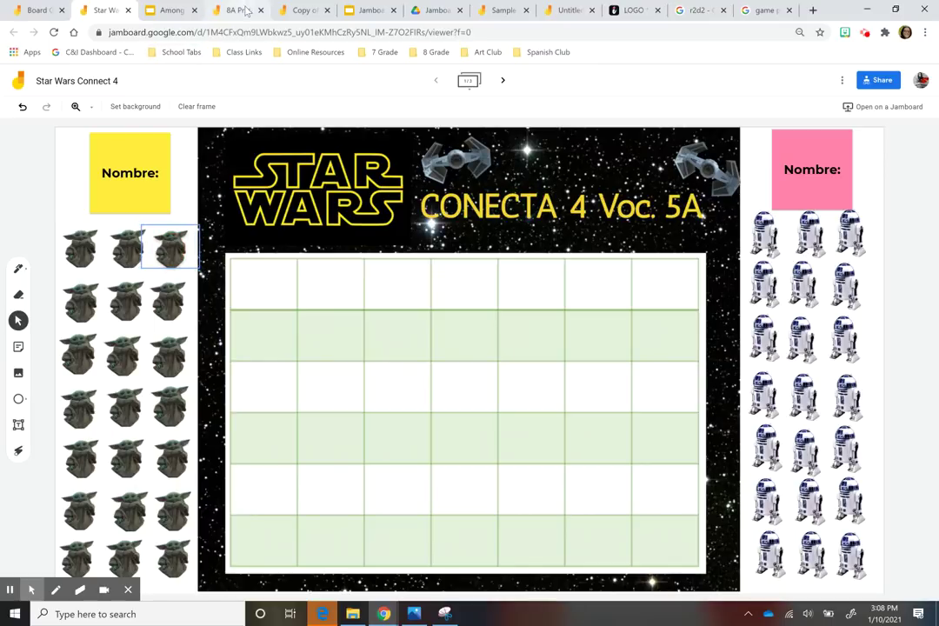
left_click(39, 11)
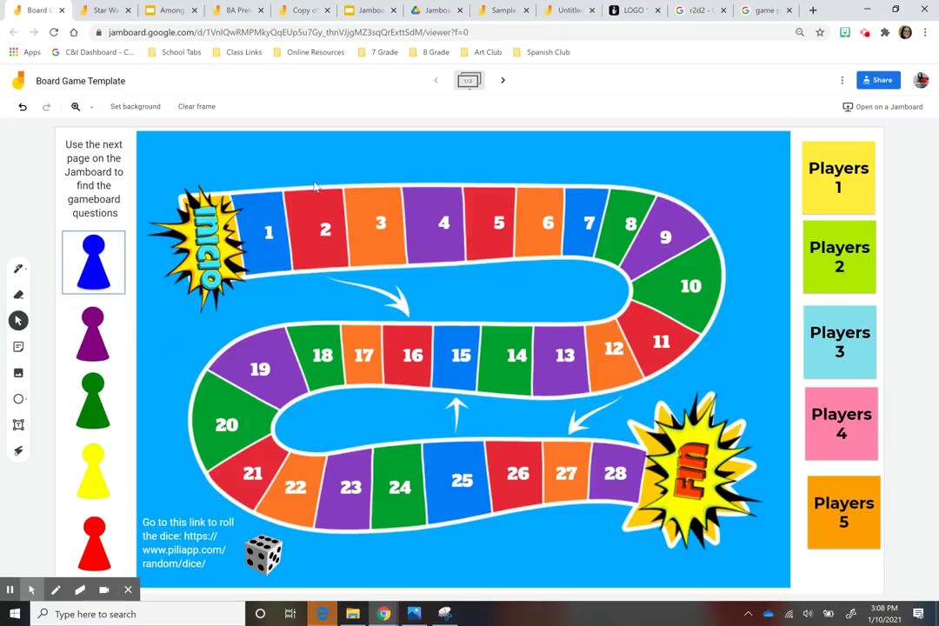
left_click(101, 11)
left_click(354, 366)
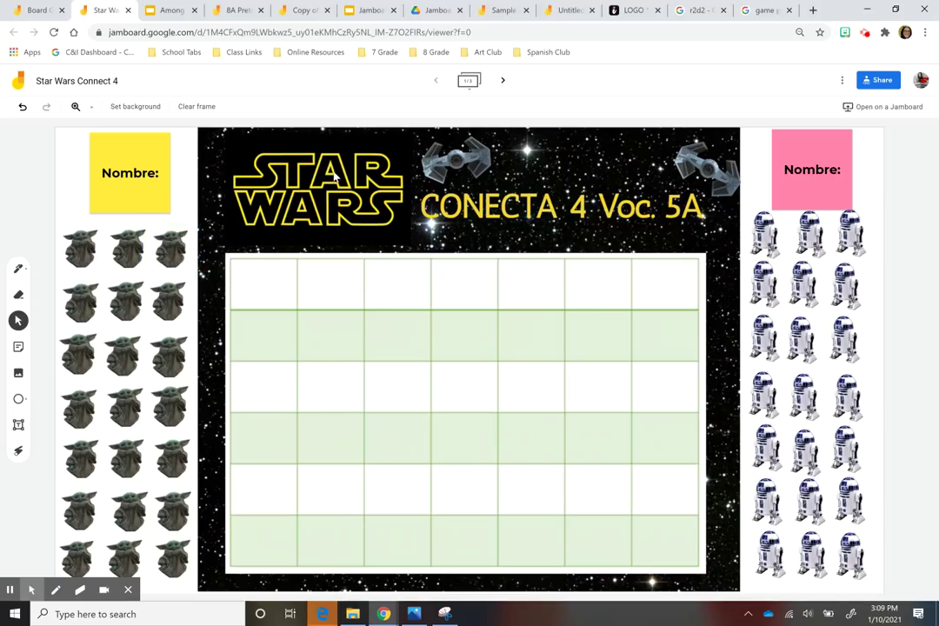
left_click(352, 344)
left_click(26, 10)
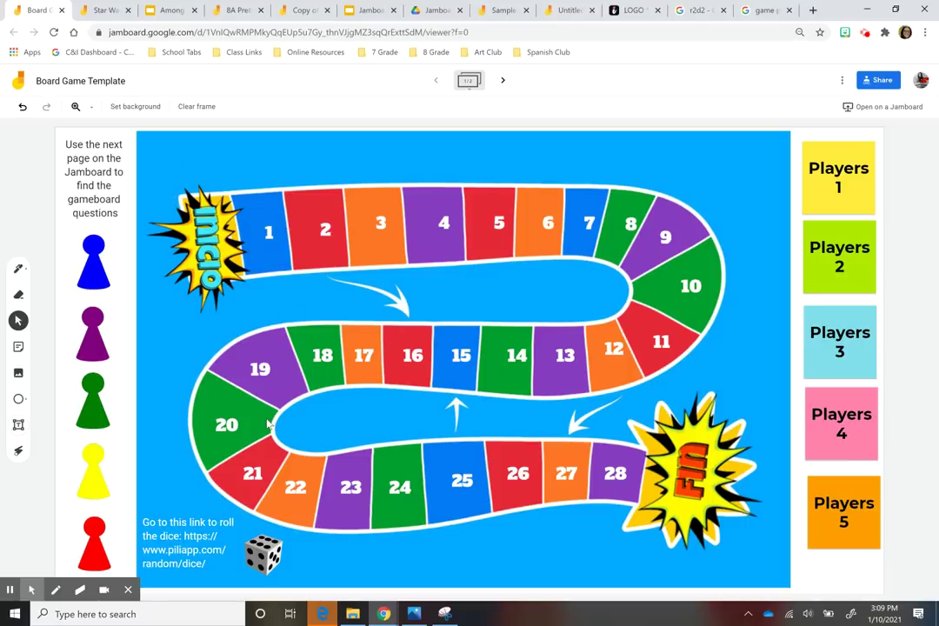
left_click(503, 80)
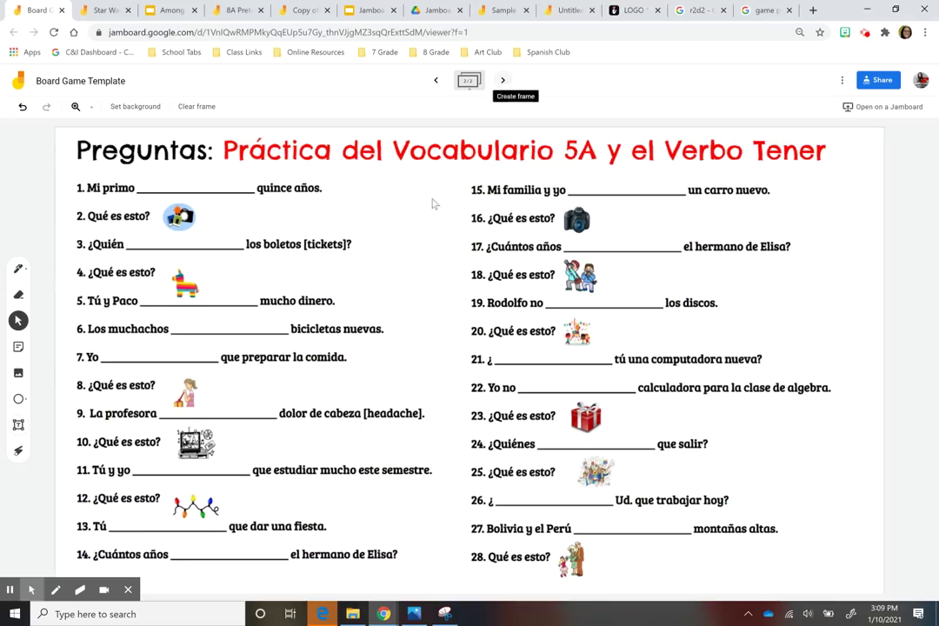
left_click(436, 81)
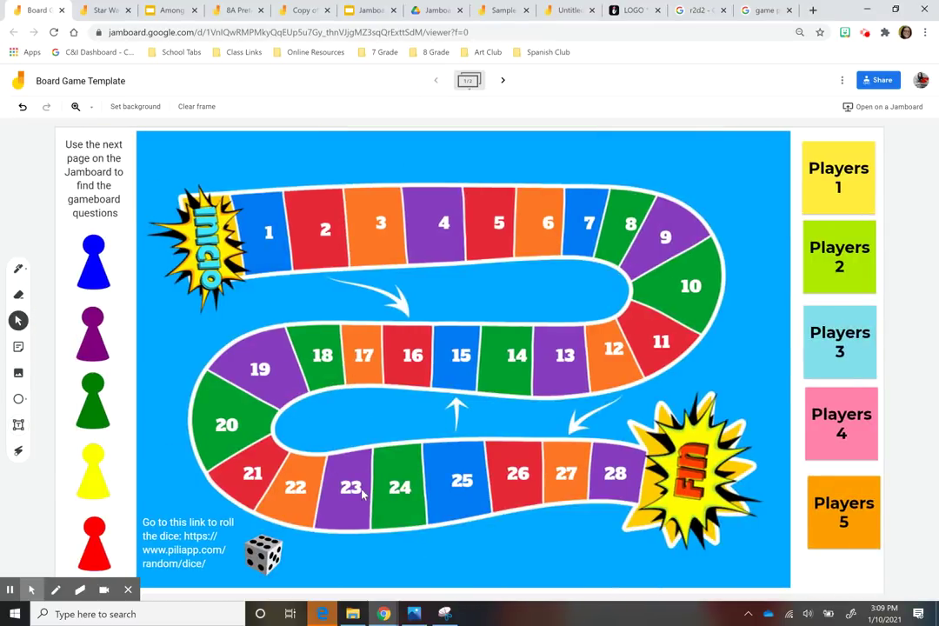
- Select the dice website link, move the purple pawn to square 5, and view the Preguntas frame
left_click(194, 558)
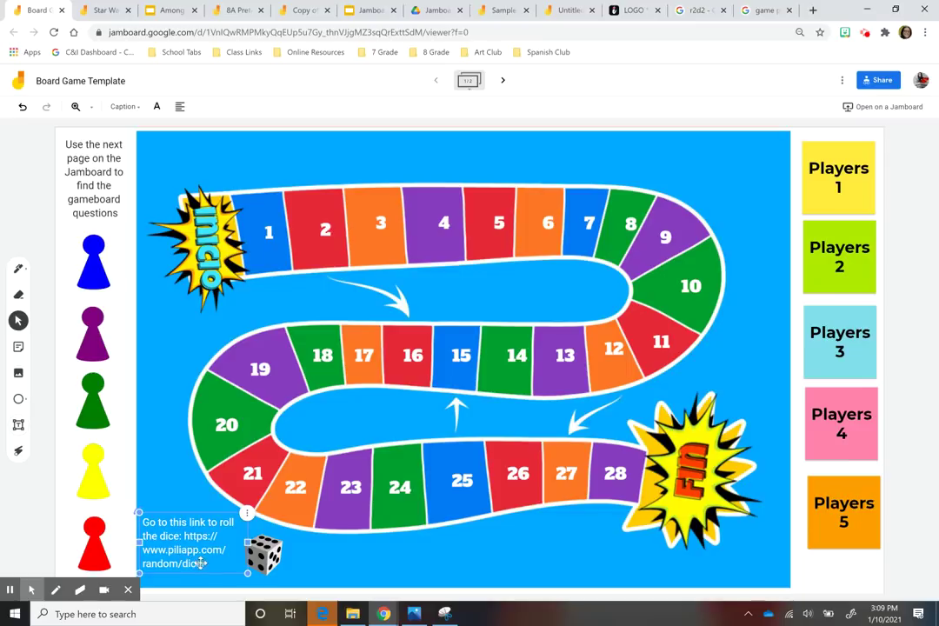
type("/")
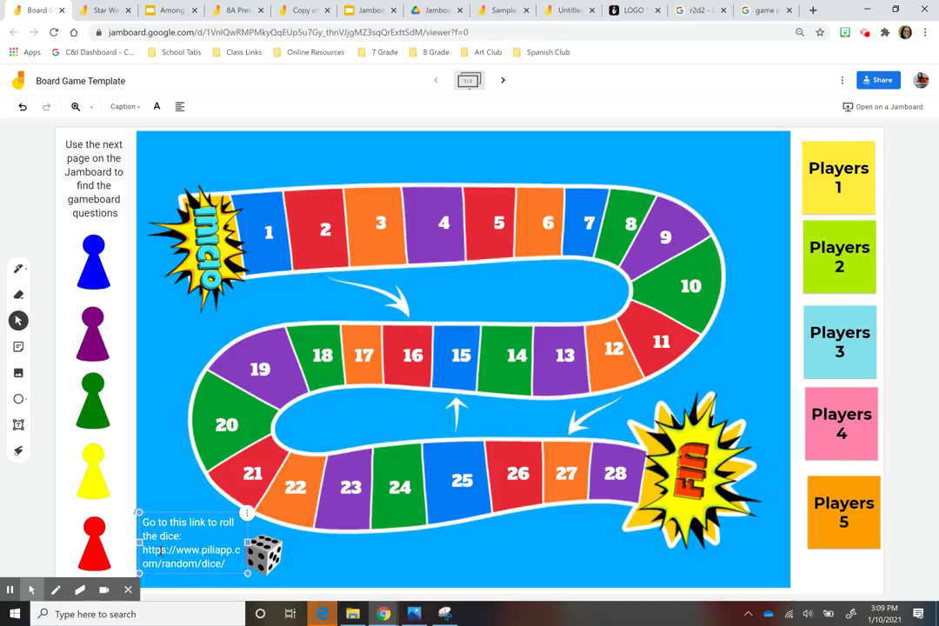
left_click_drag(142, 549, 233, 565)
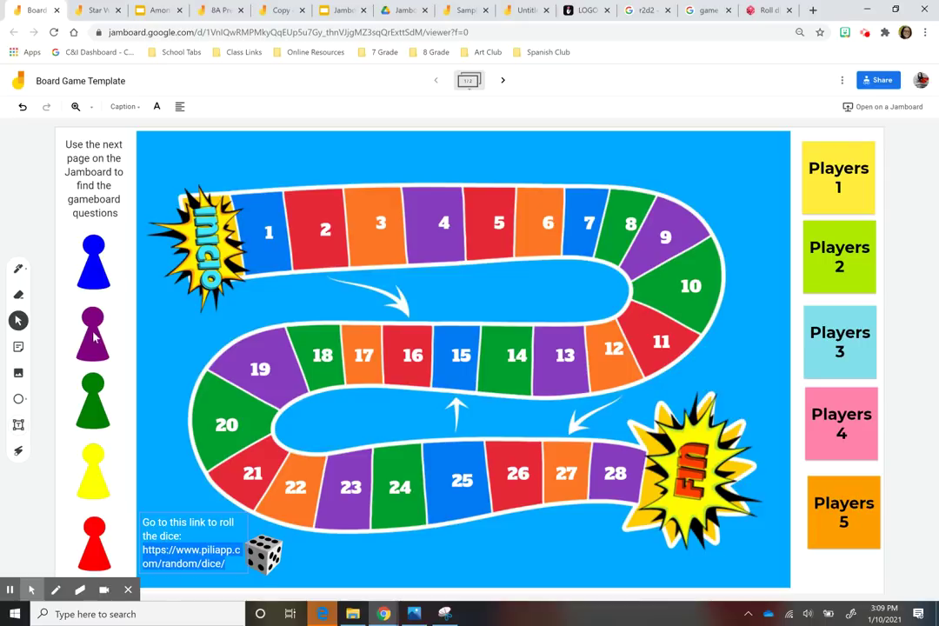
left_click_drag(96, 340, 490, 211)
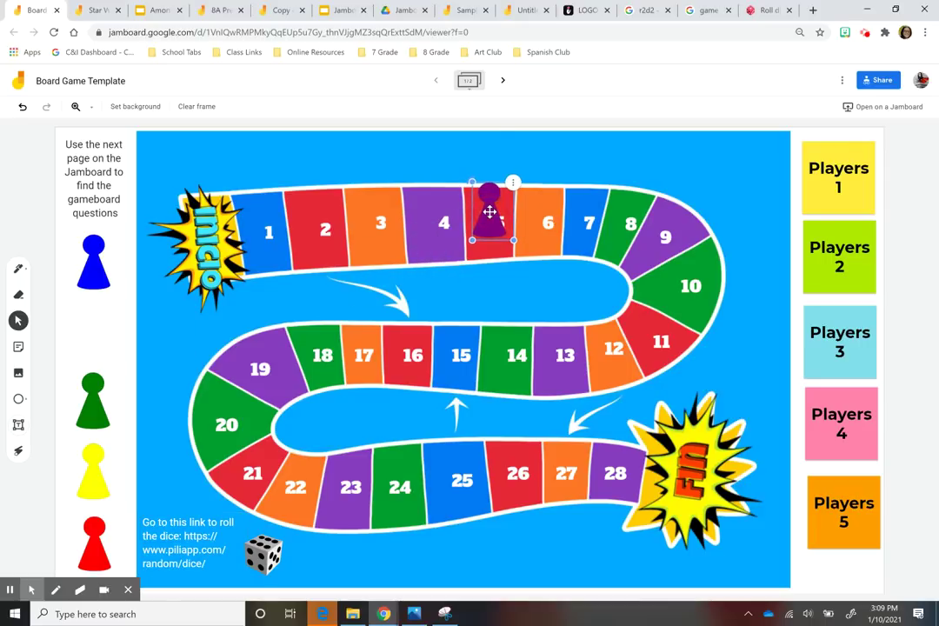
left_click(503, 81)
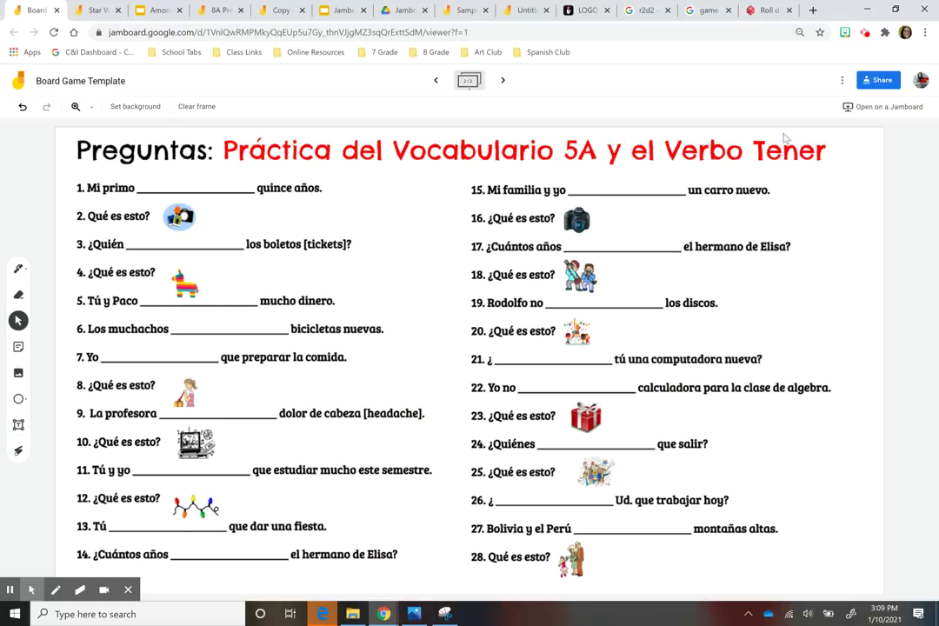
- Back on the board frame, return the purple pawn to its starting column and nudge the blue pawn
left_click(436, 80)
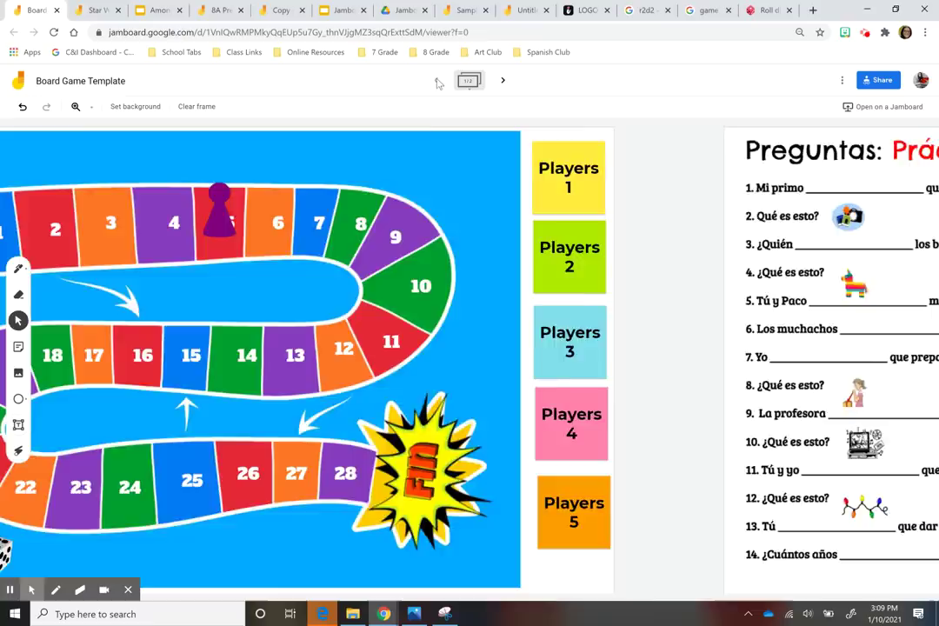
left_click_drag(479, 211, 87, 332)
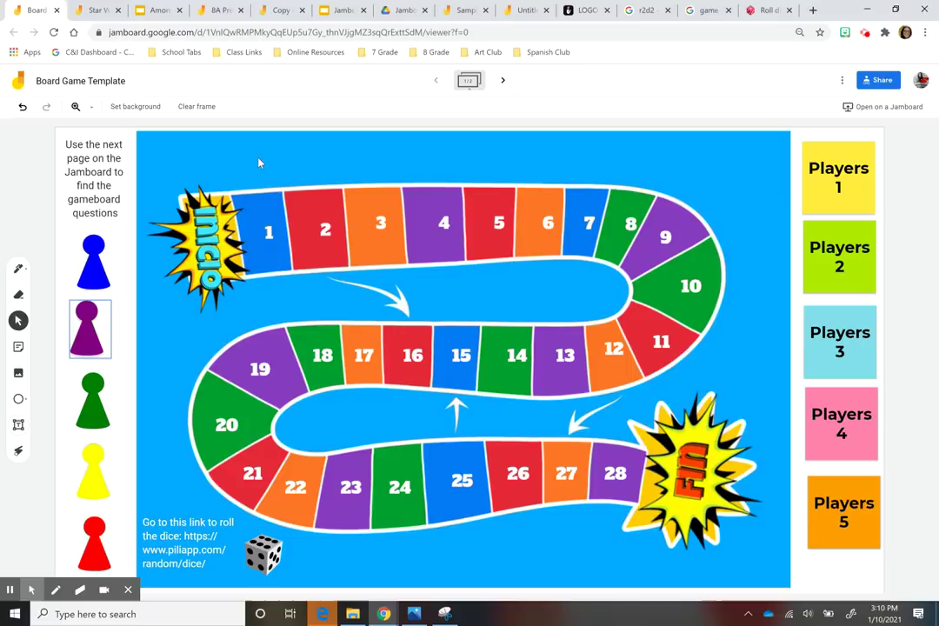
left_click_drag(98, 271, 93, 271)
- Switch from the Star Wars Connect 4 jam to the Jamboard Templates slides deck
left_click(97, 10)
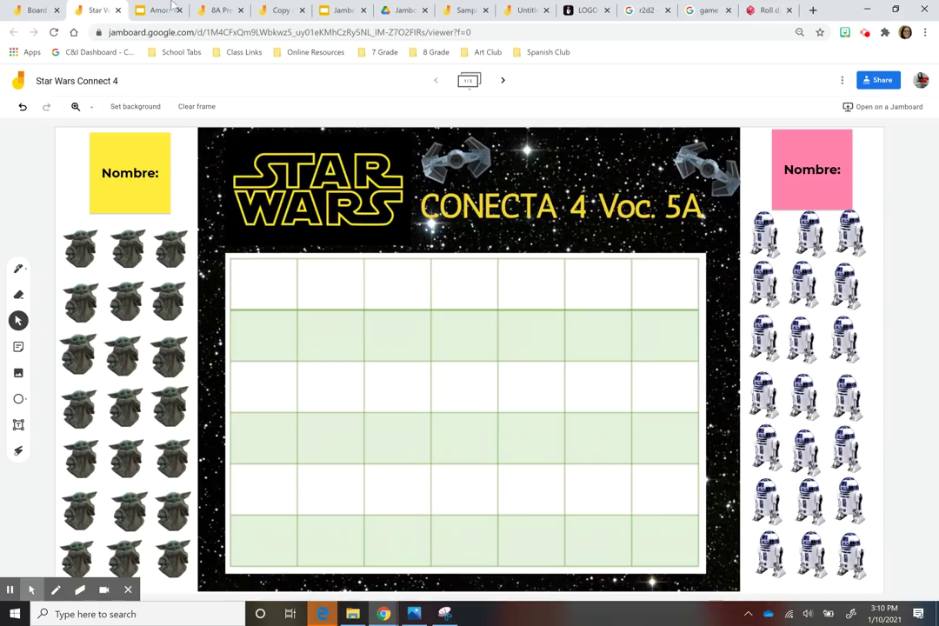
left_click(161, 10)
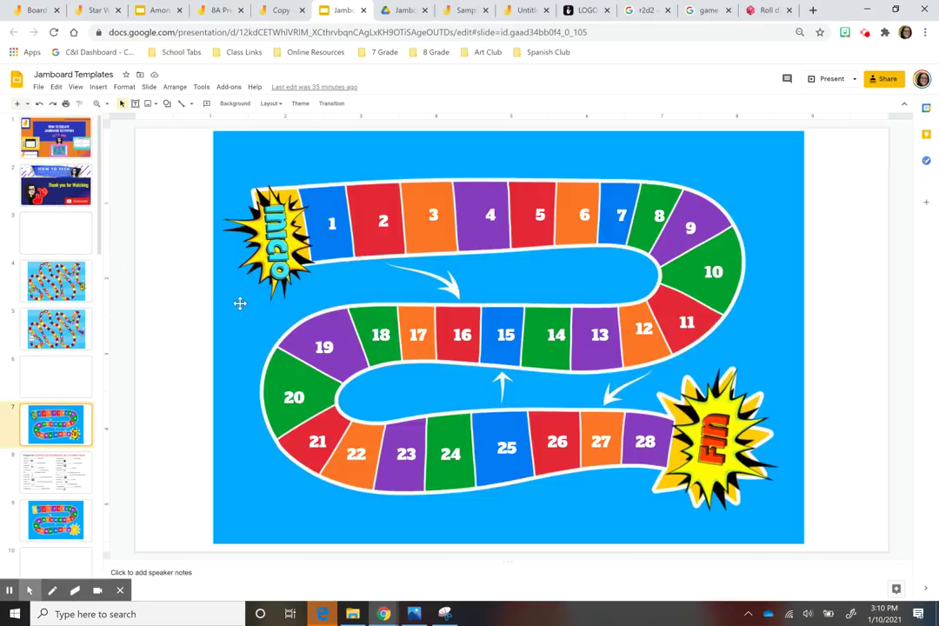
- Paste the unnumbered Start-to-Finish board image onto the blank slide 6
left_click(231, 446)
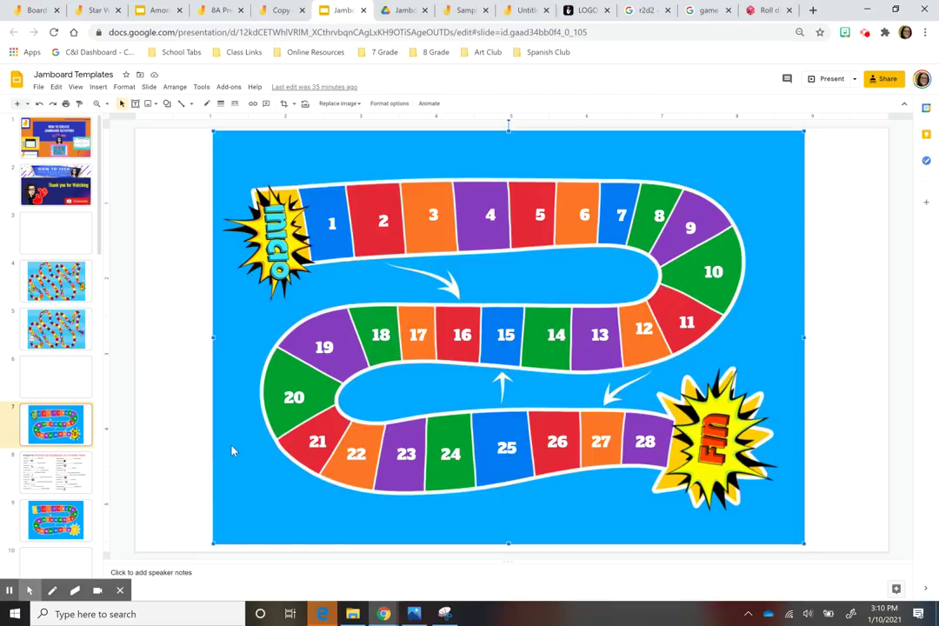
left_click(70, 376)
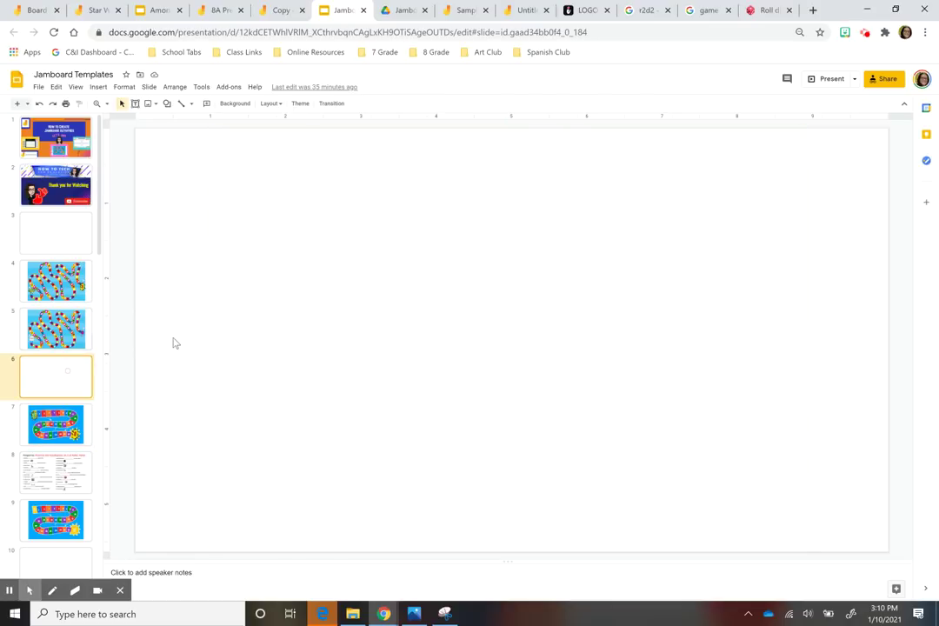
key("ctrl+v")
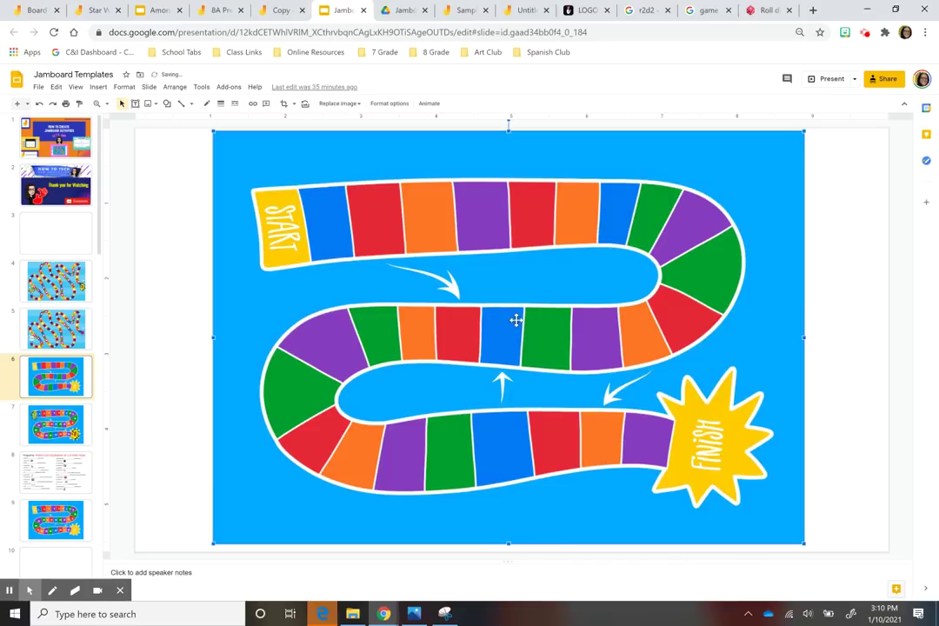
- Search Google Images for 'board game template'
left_click(690, 12)
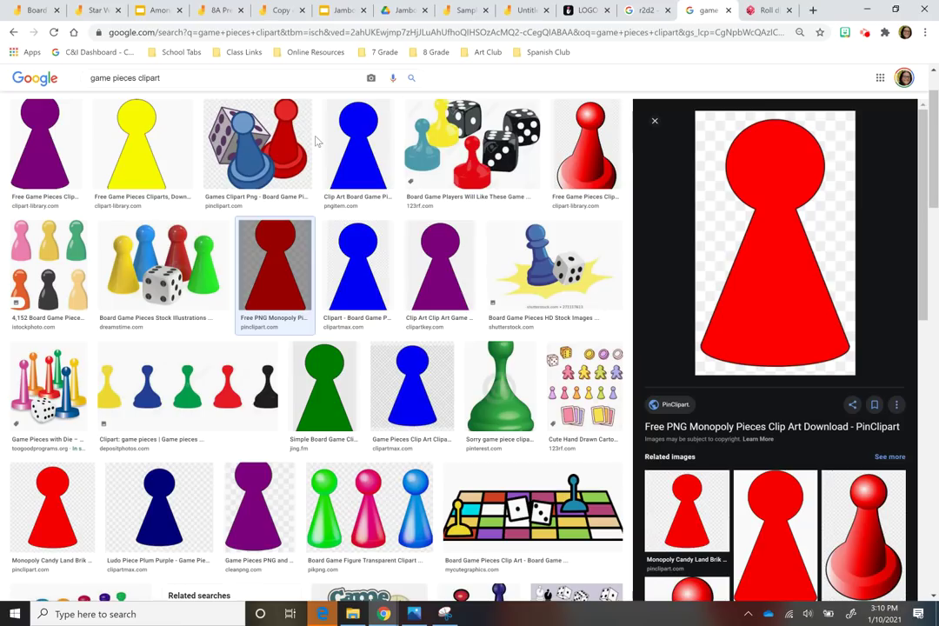
scroll(127, 72, "up", 1)
left_click_drag(181, 84, 80, 84)
type("board game")
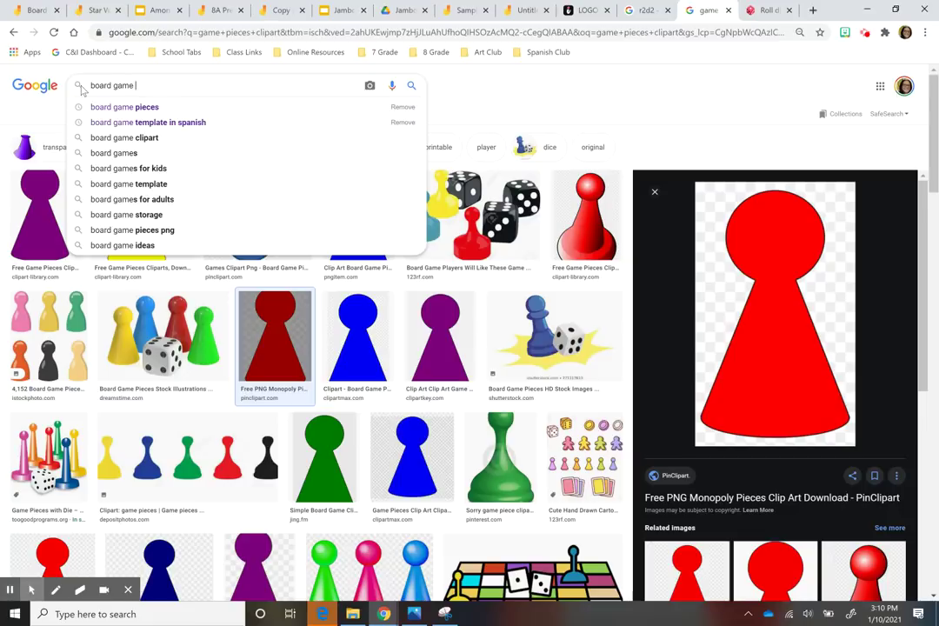
type(" te")
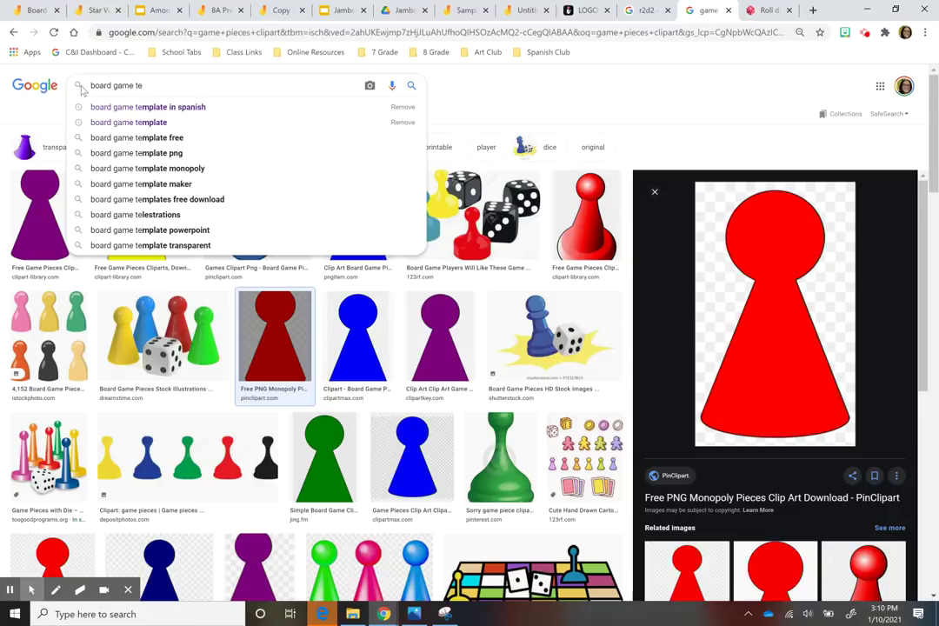
left_click(129, 122)
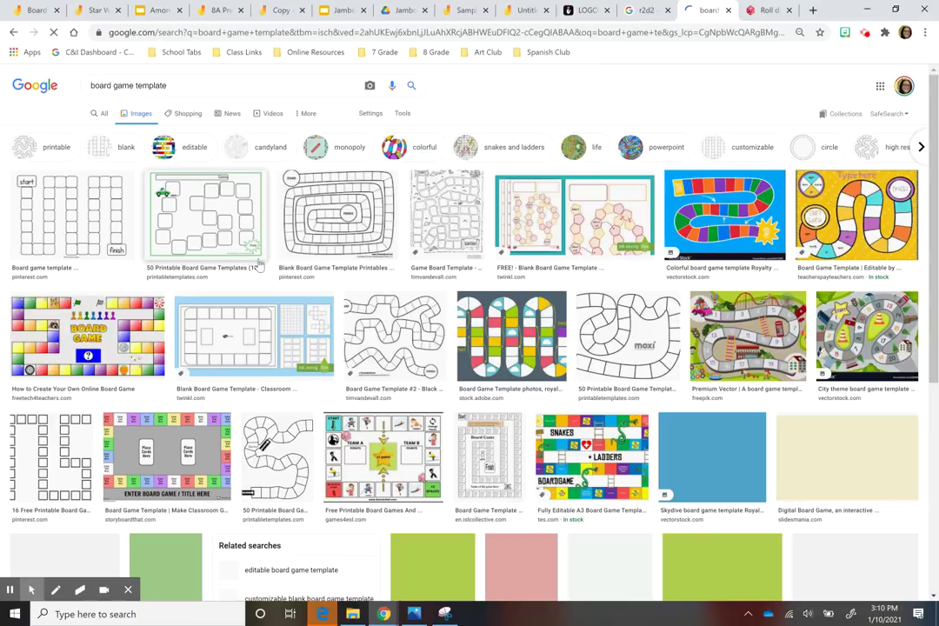
- Preview the maze, numbered and Snakes and Ladders board templates among the results
scroll(309, 480, "down", 5)
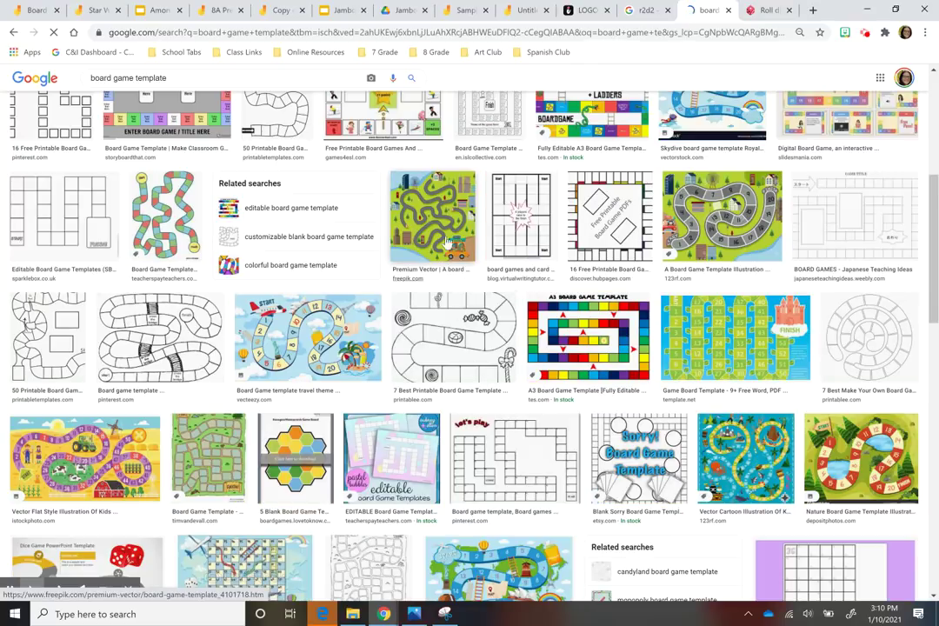
left_click(442, 237)
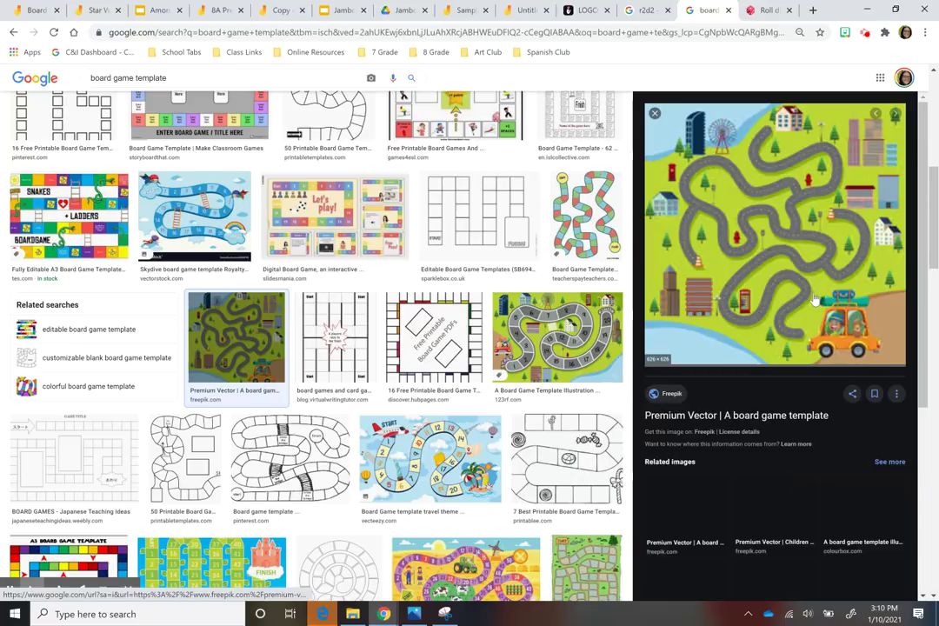
scroll(816, 300, "down", 2)
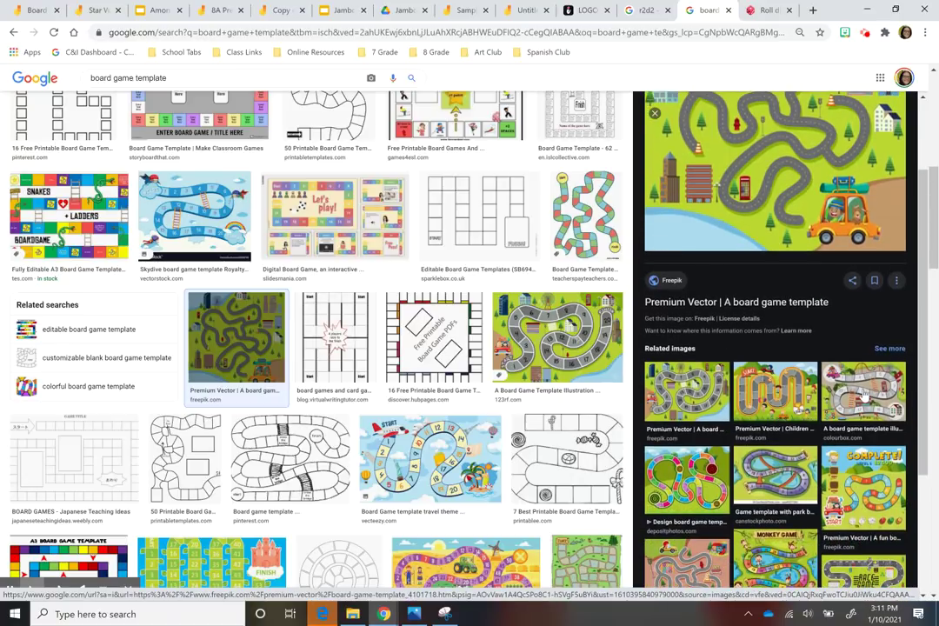
left_click(864, 393)
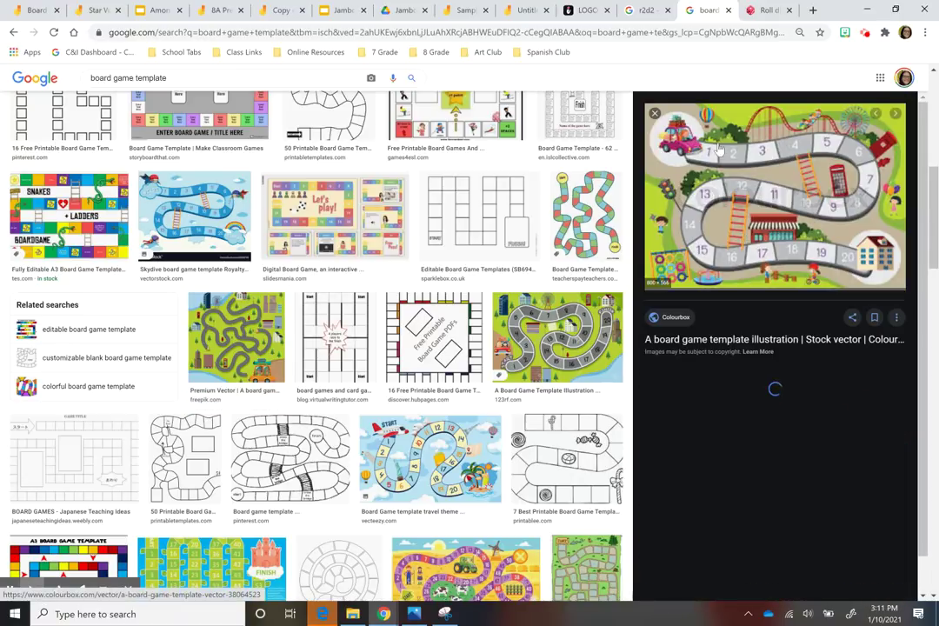
key("Escape")
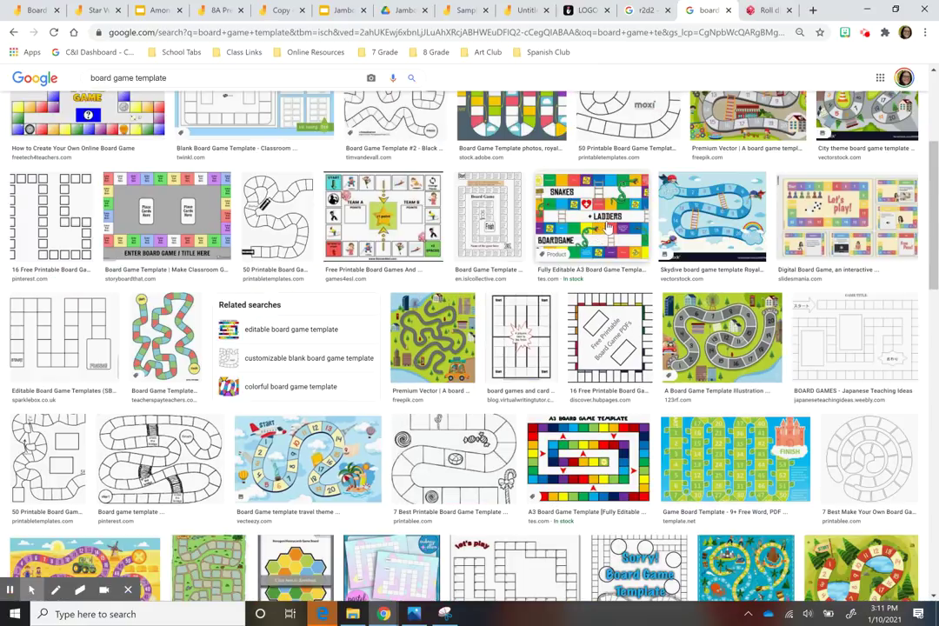
left_click(609, 228)
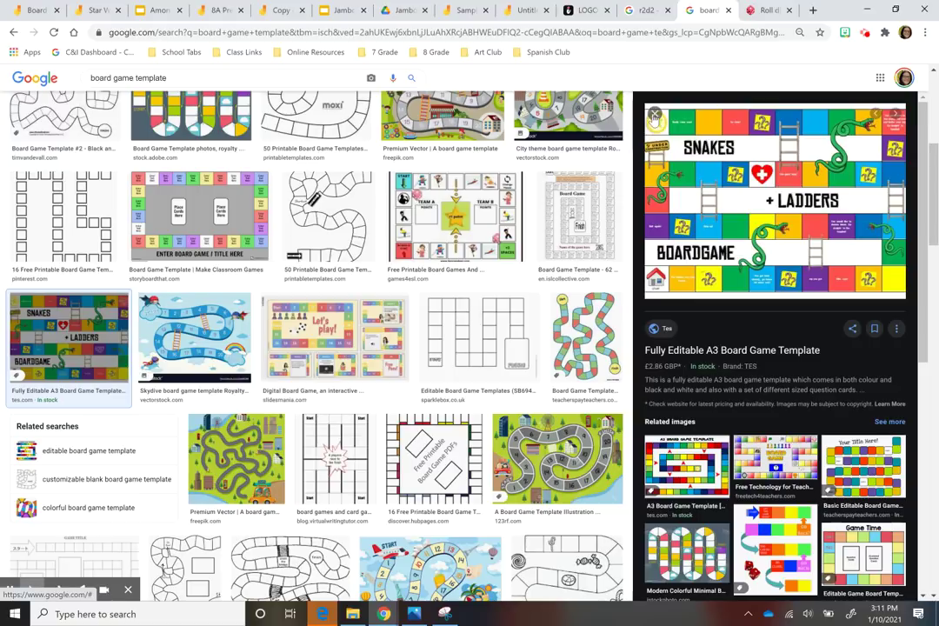
left_click(655, 113)
scroll(746, 306, "up", 3)
scroll(715, 240, "up", 1)
- Copy the colourful VectorStock board game template image
left_click(714, 240)
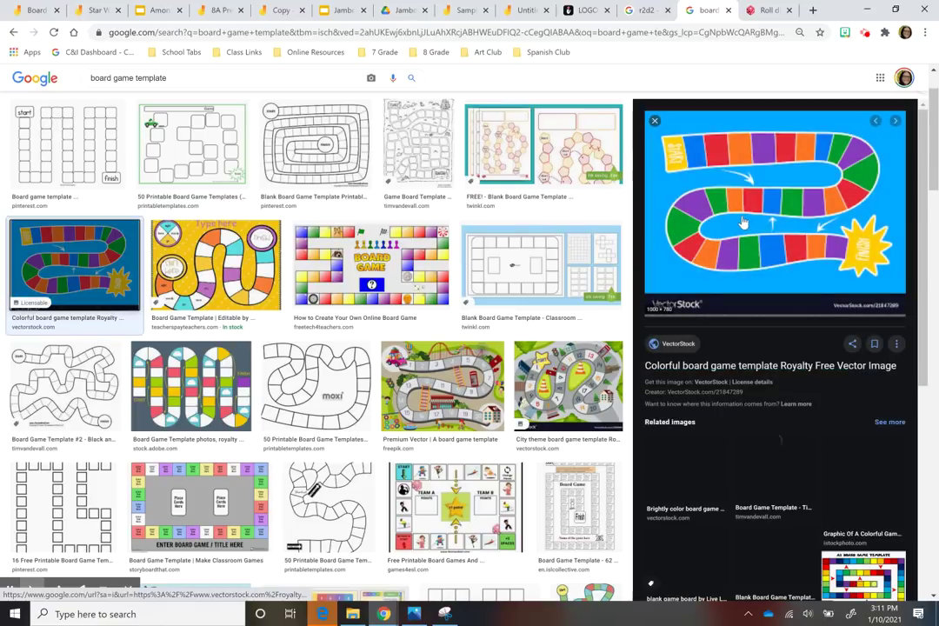
right_click(743, 221)
left_click(773, 344)
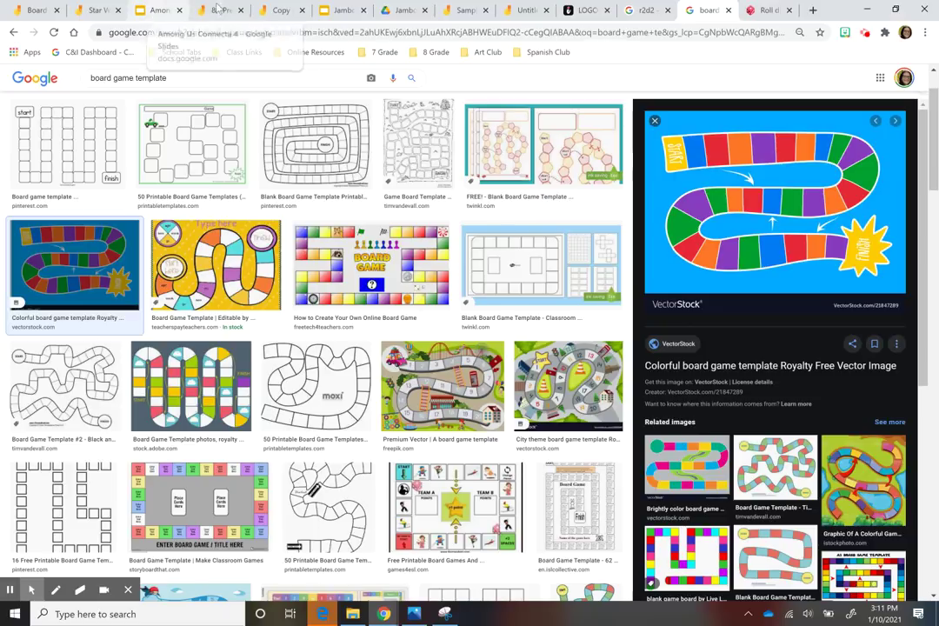
- On slide 3, delete the title and subtitle placeholders and paste the board game image
left_click(331, 9)
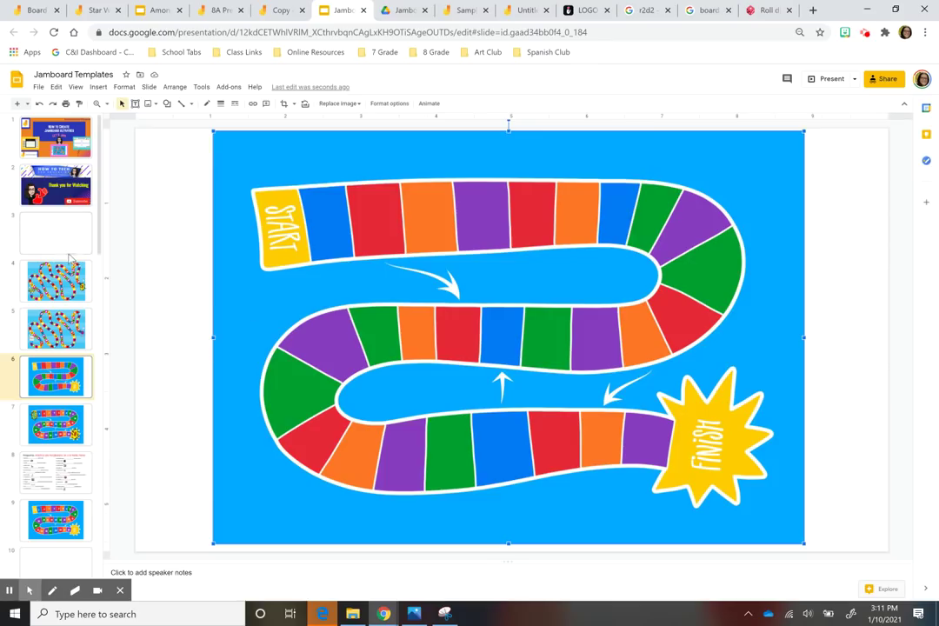
left_click(56, 236)
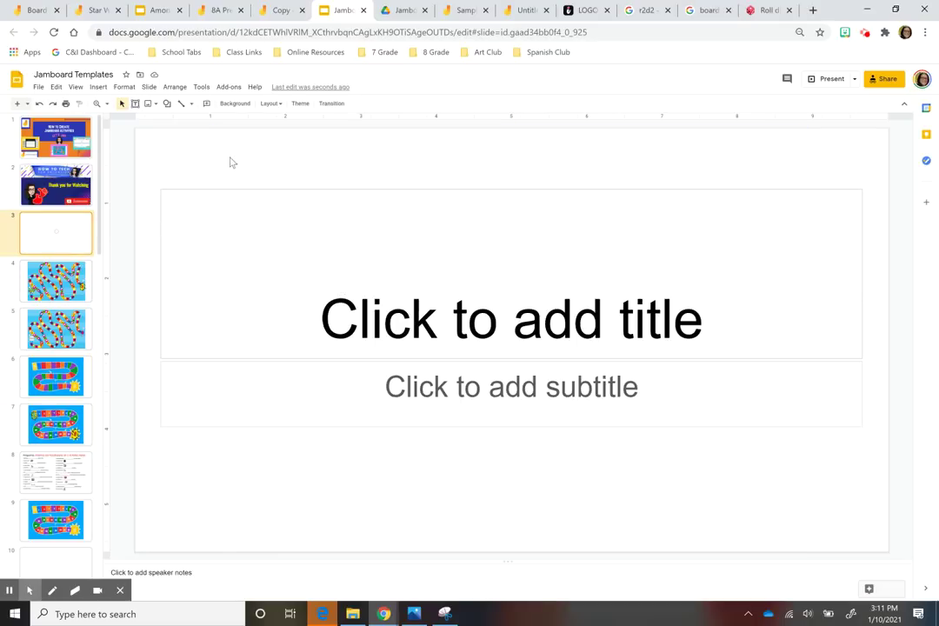
left_click_drag(229, 157, 401, 459)
key("Delete")
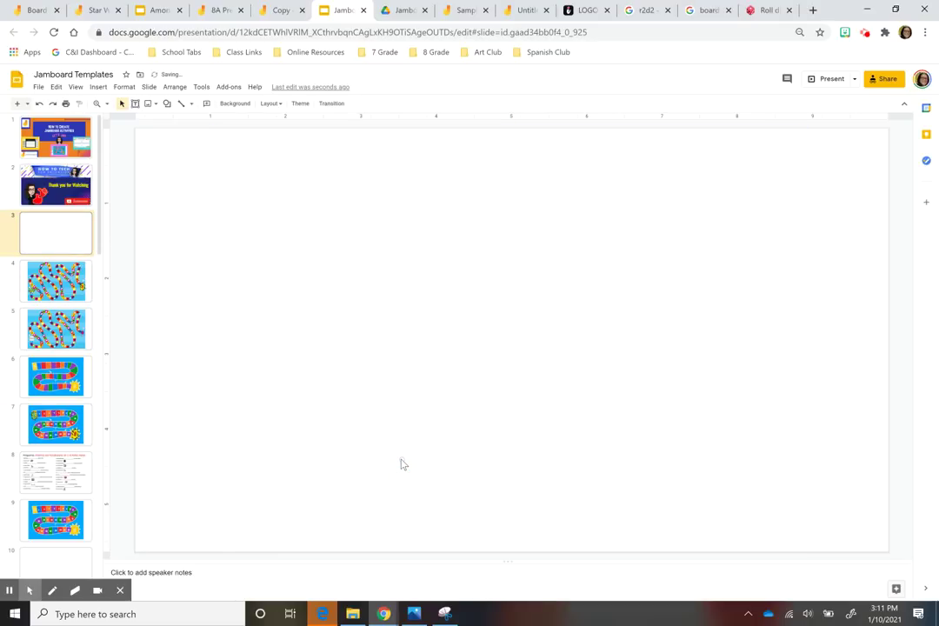
key("ctrl+v")
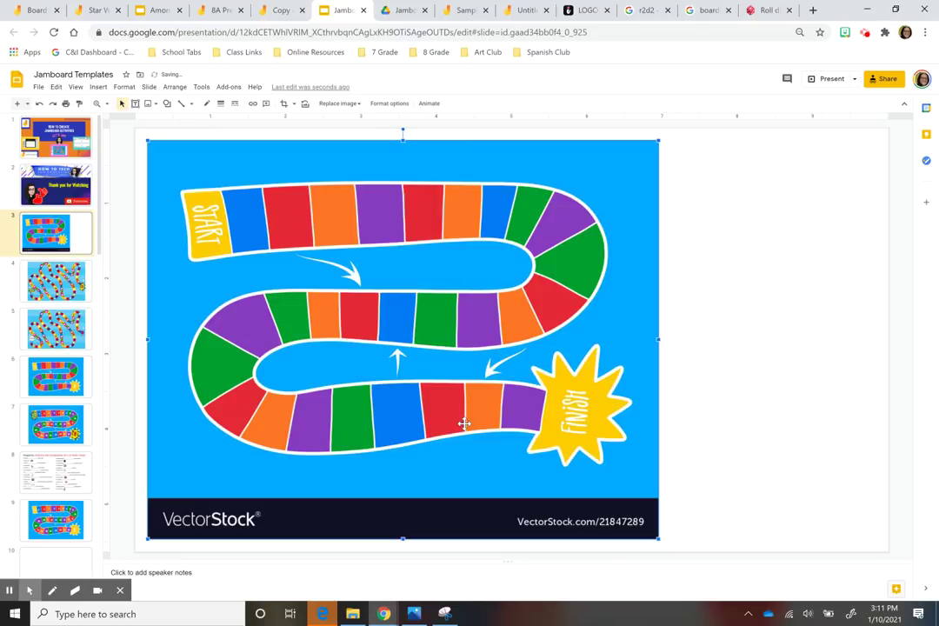
- Crop the VectorStock banner off the board image, then enlarge and centre it on the slide
left_click_drag(465, 425, 570, 424)
double_click(569, 424)
left_click_drag(508, 535, 501, 491)
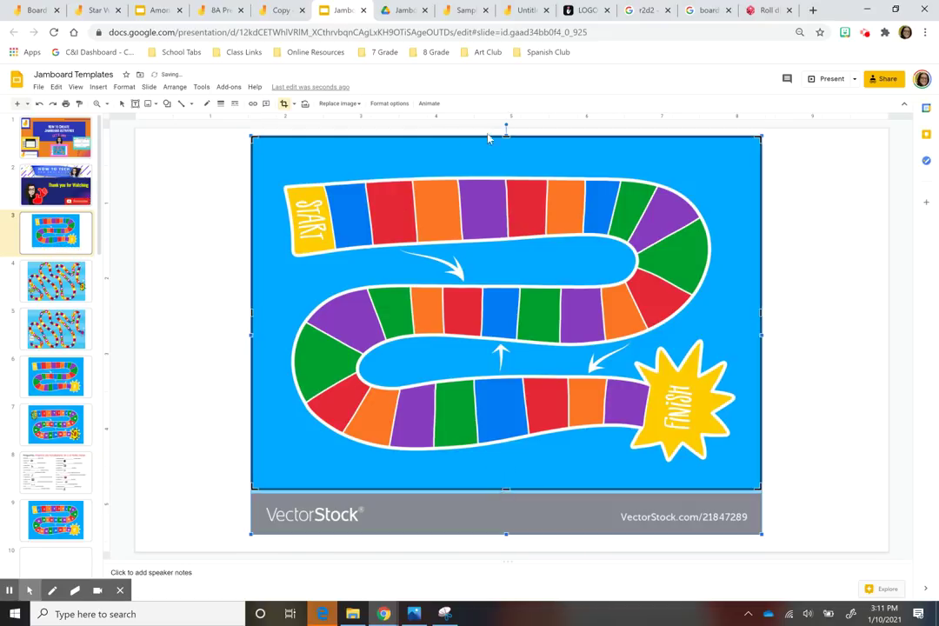
left_click(135, 449)
left_click(551, 428)
left_click(552, 430)
left_click(239, 514)
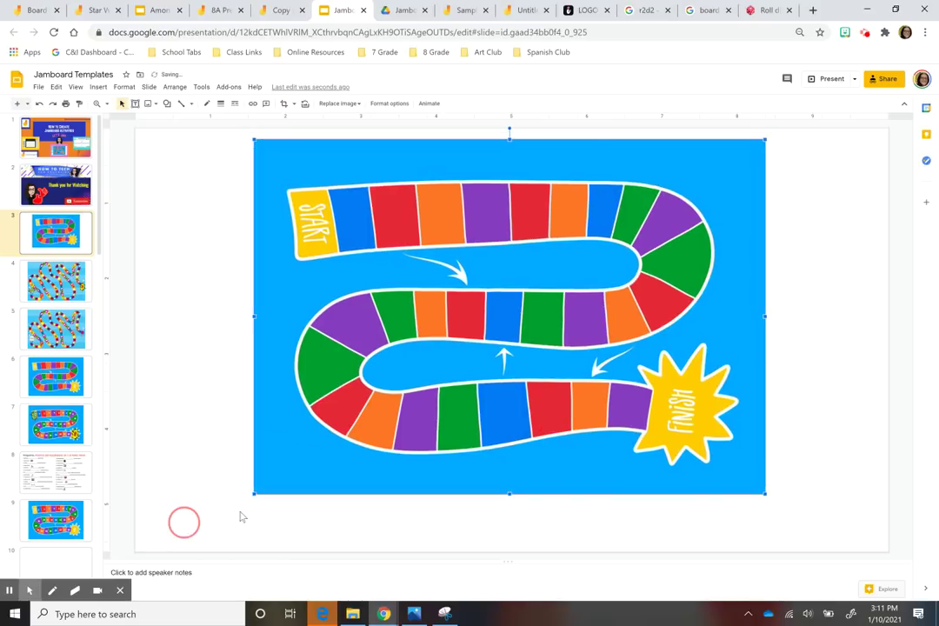
left_click_drag(252, 493, 212, 523)
left_click_drag(394, 440, 430, 451)
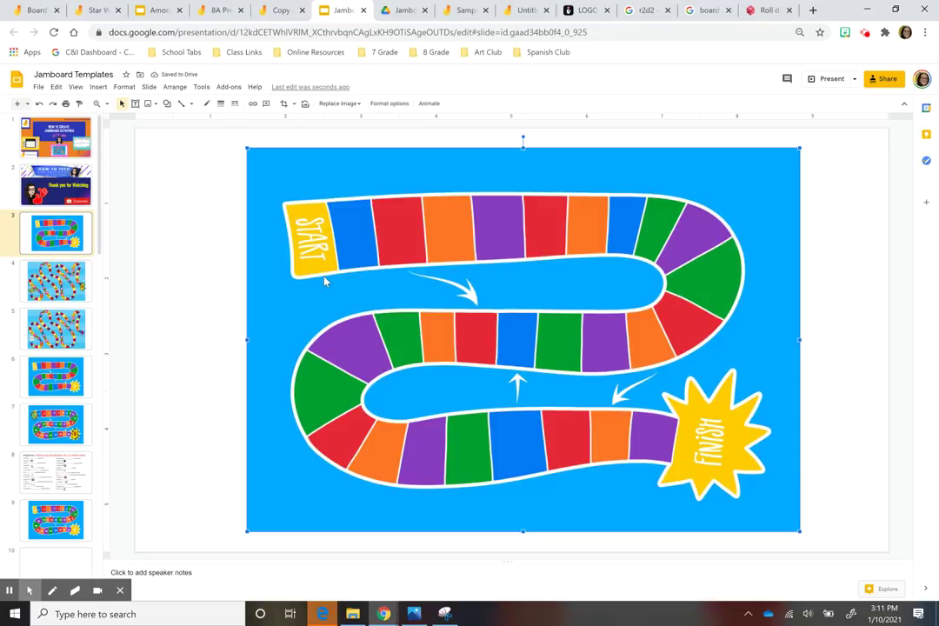
- After checking slide 7's numbering, add a '1' text box on slide 6's first blue square
left_click(56, 424)
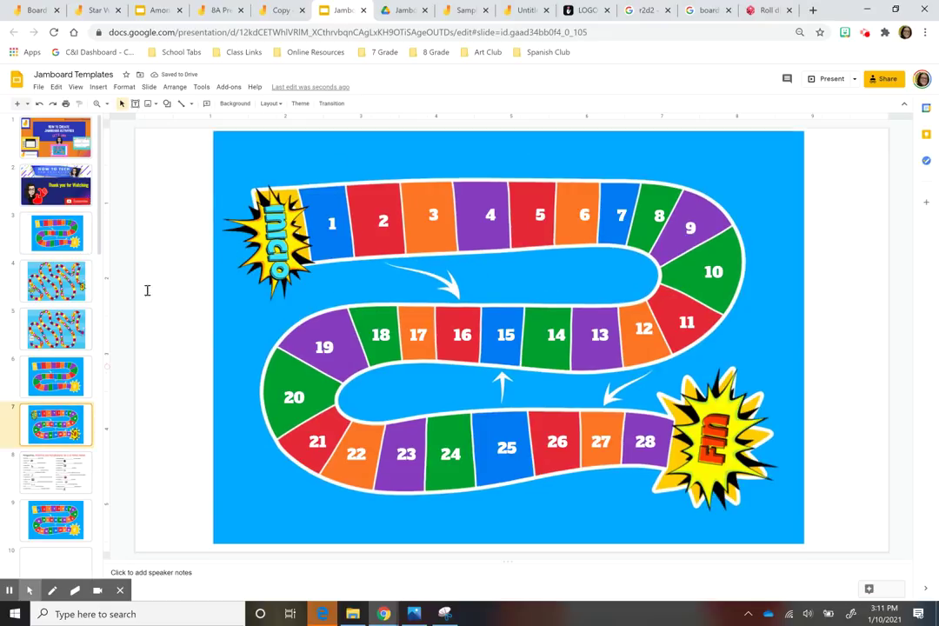
left_click(331, 223)
left_click(74, 380)
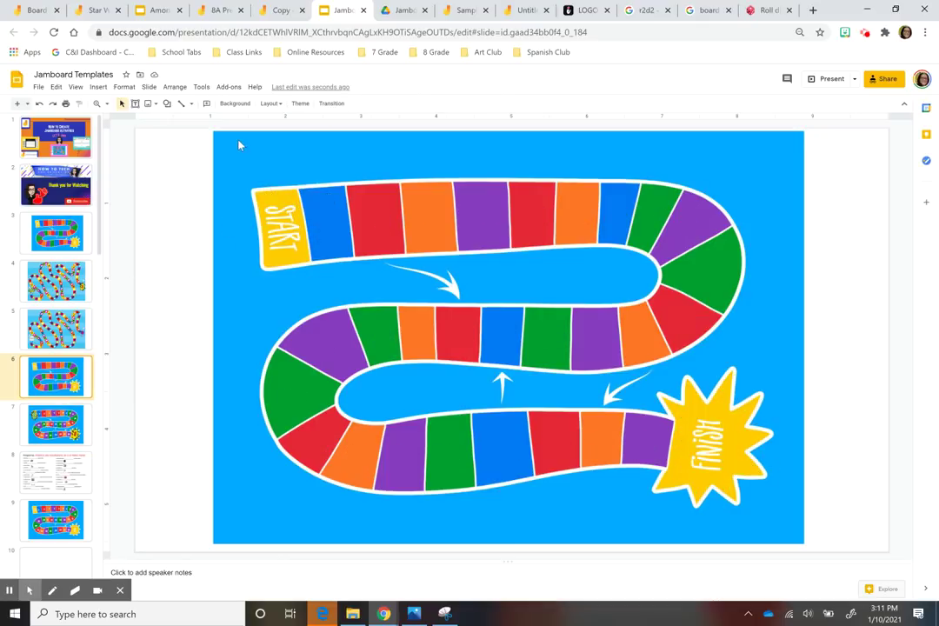
left_click(97, 88)
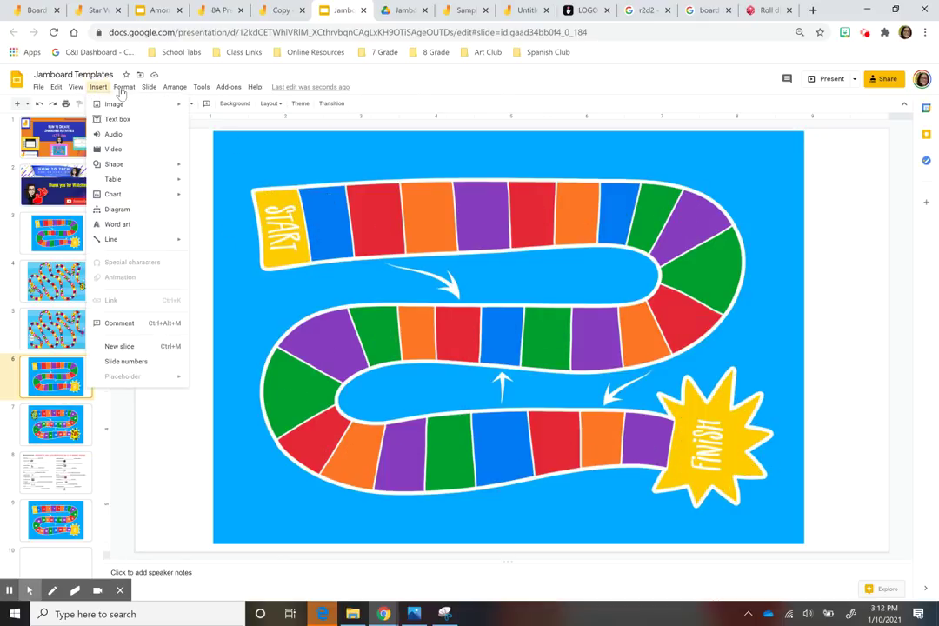
left_click(117, 119)
left_click(337, 231)
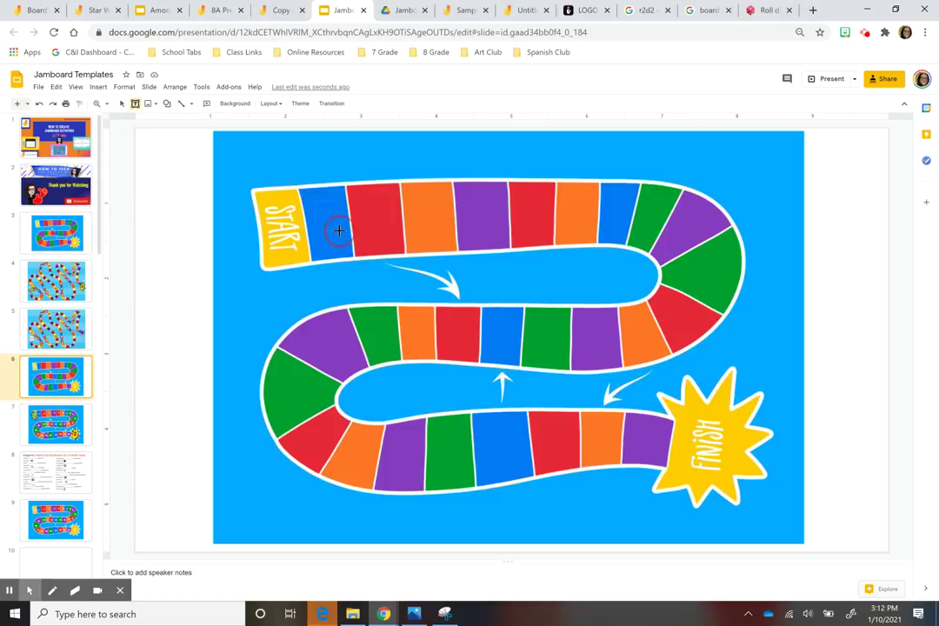
type("1")
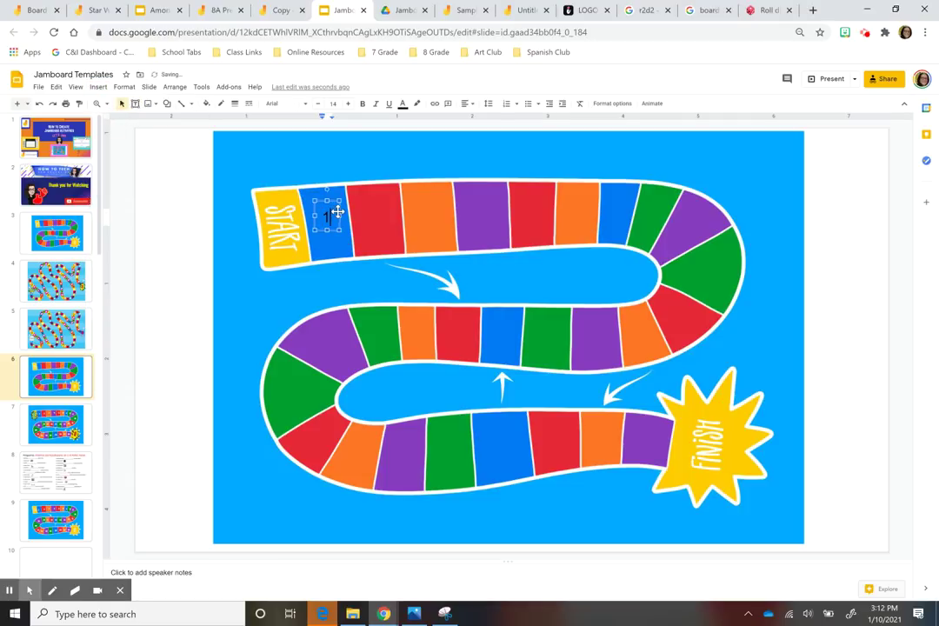
- Format the 1 as bold, white, size 17
left_click(363, 103)
left_click(402, 104)
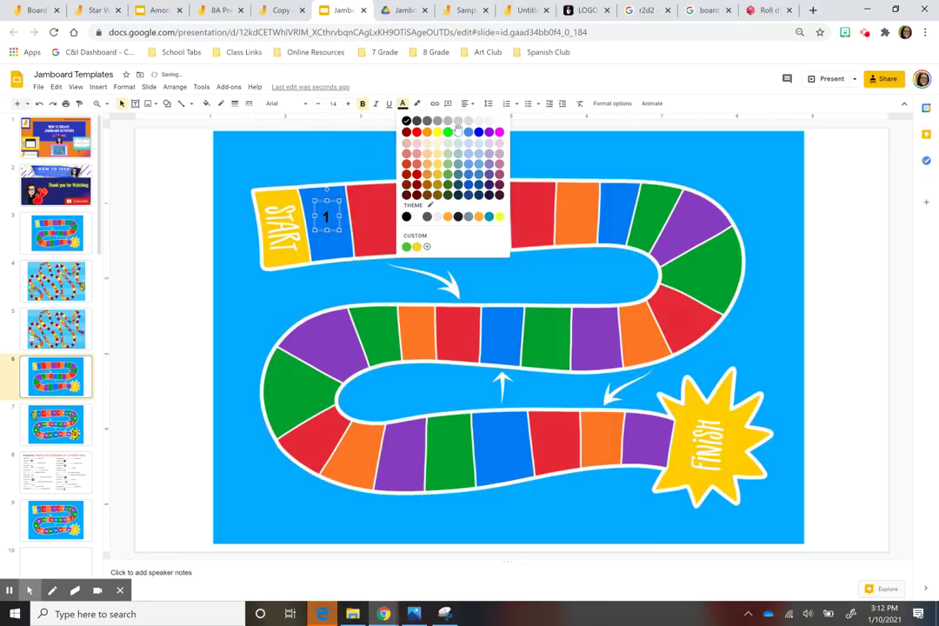
left_click(349, 106)
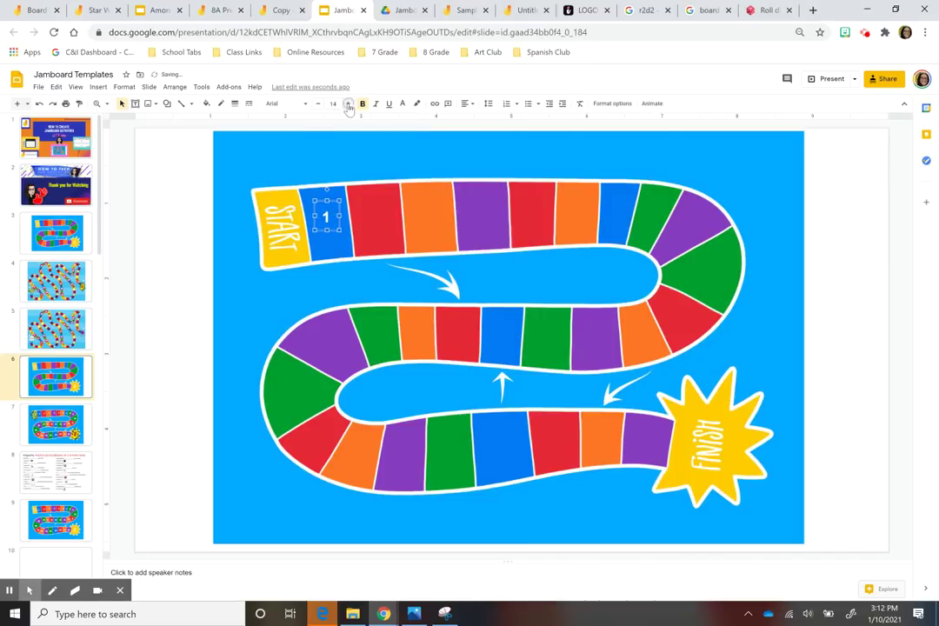
left_click(348, 105)
left_click(349, 106)
left_click(348, 106)
- Duplicate the 1 into the adjacent red cell and change it to 2
key("ctrl+d")
key("Right")
key("Right")
key("Right")
key("Right")
key("Right")
key("Right")
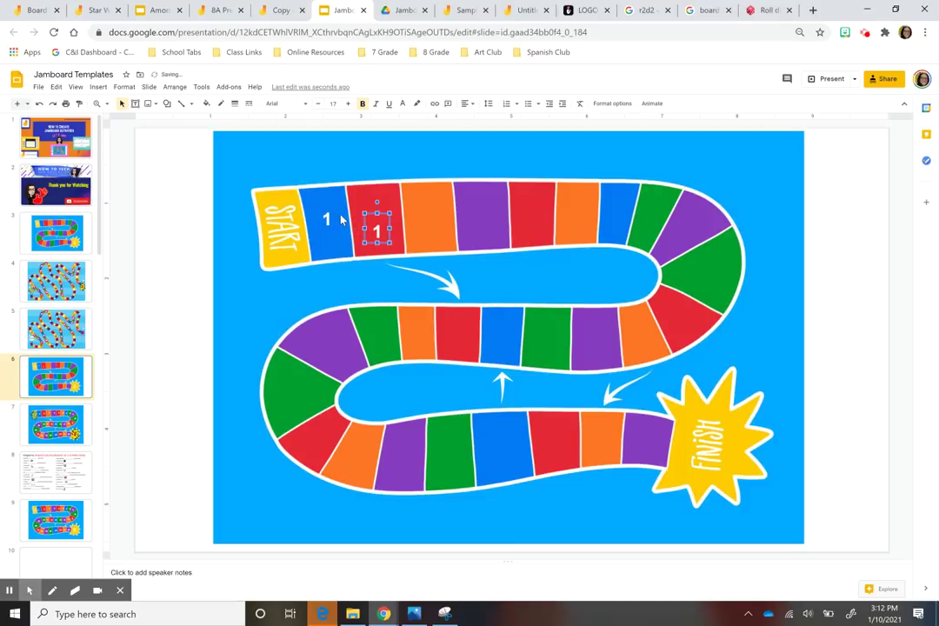
key("Up")
key("Left")
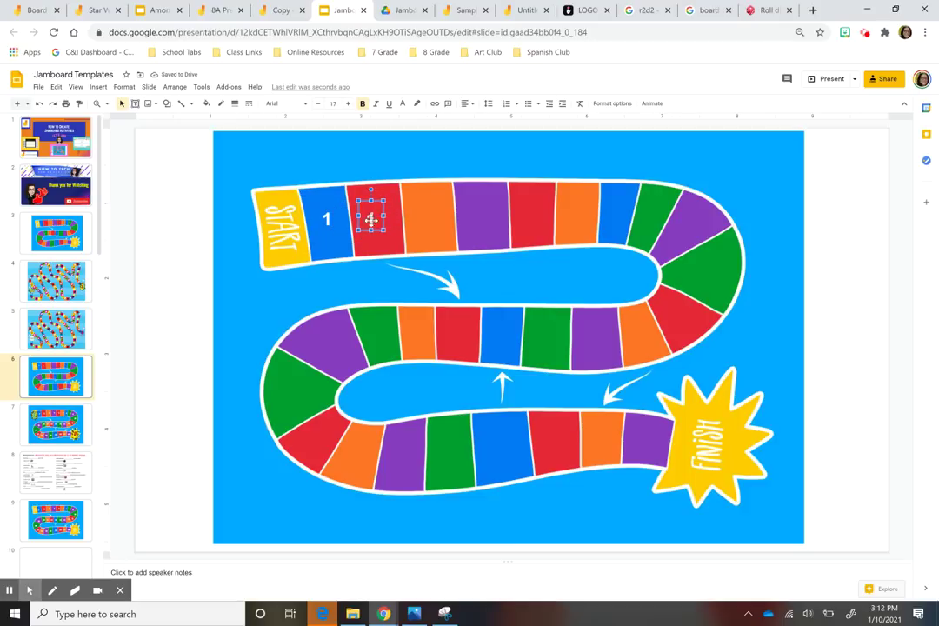
left_click(370, 221)
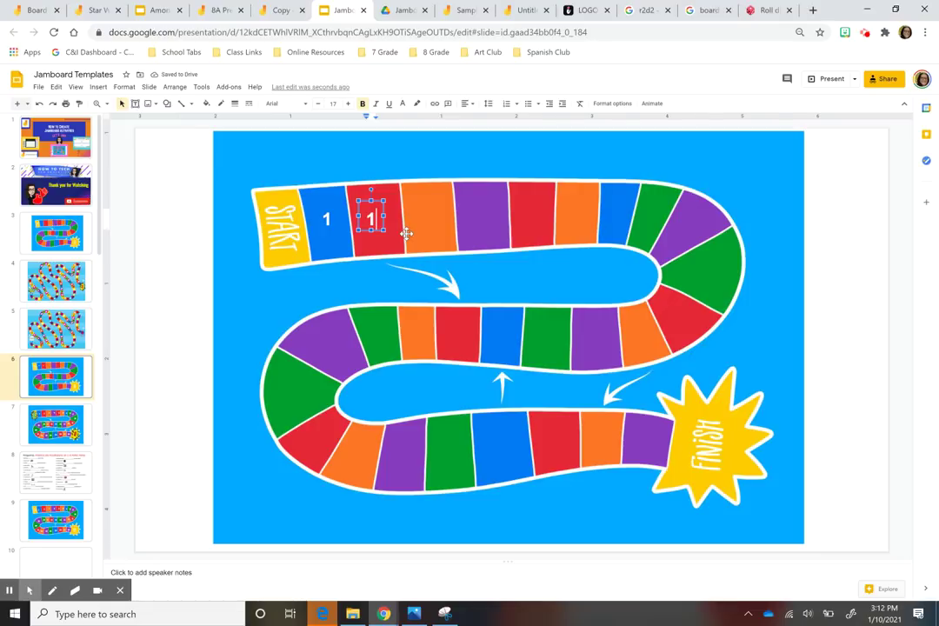
key("BackSpace")
type("2")
- Nudge slide 4's INICIO starburst image slightly, then view slide 7's numbered board
left_click(58, 331)
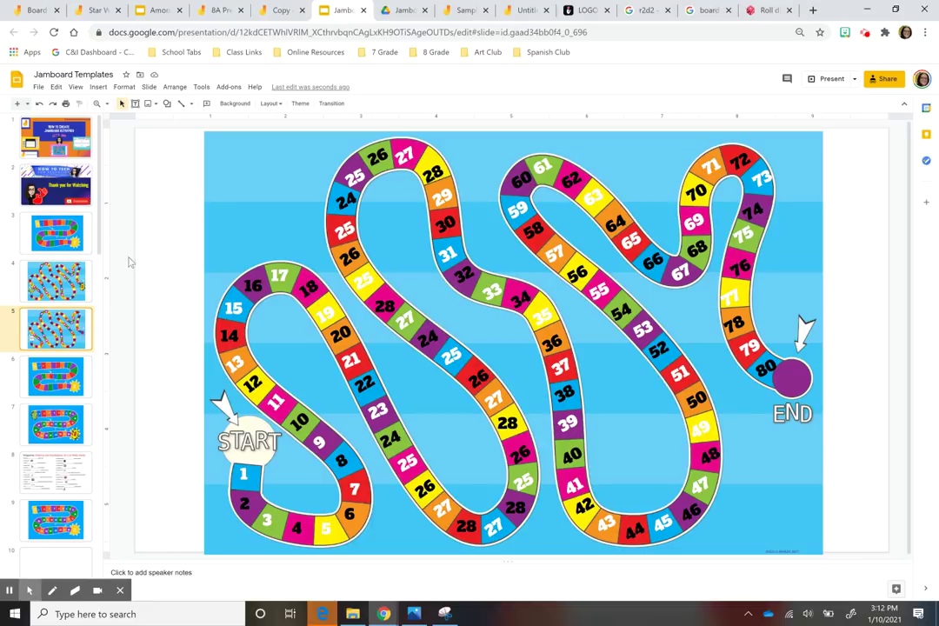
left_click(52, 280)
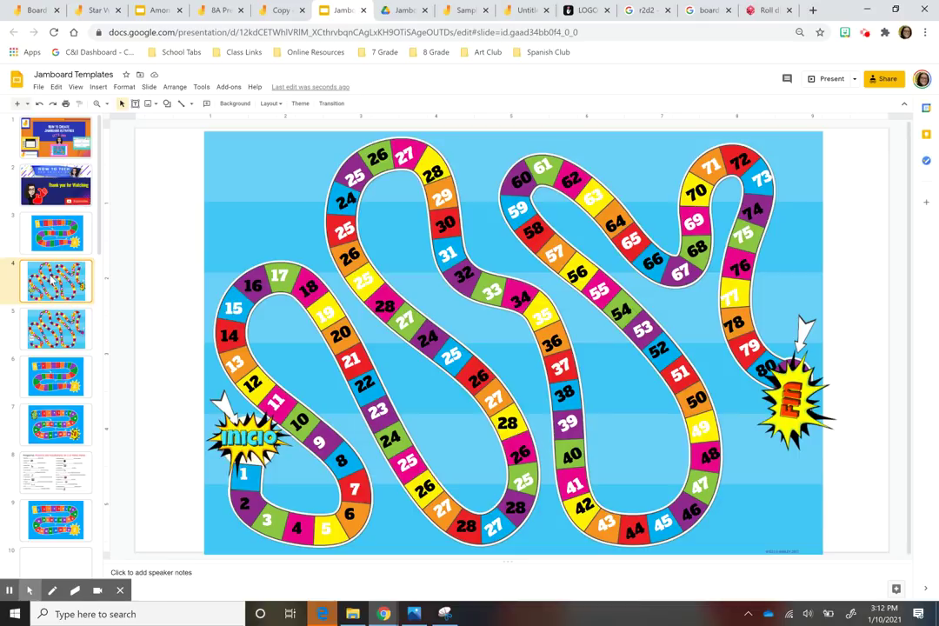
left_click(241, 424)
left_click_drag(241, 433, 247, 456)
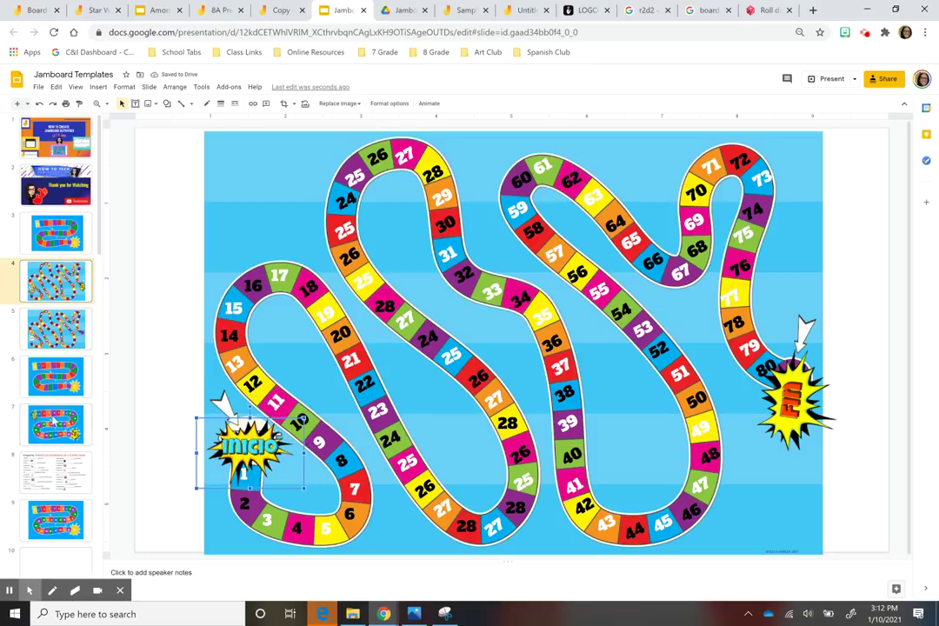
left_click(56, 421)
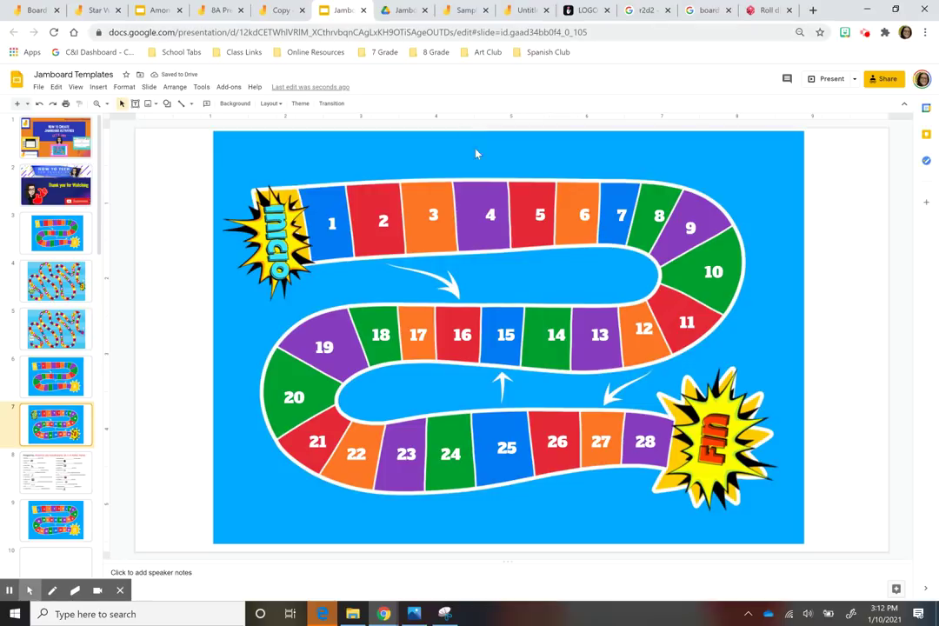
- Navigate the TextGiraffe tab to the textgiraffe.com home page
left_click(582, 10)
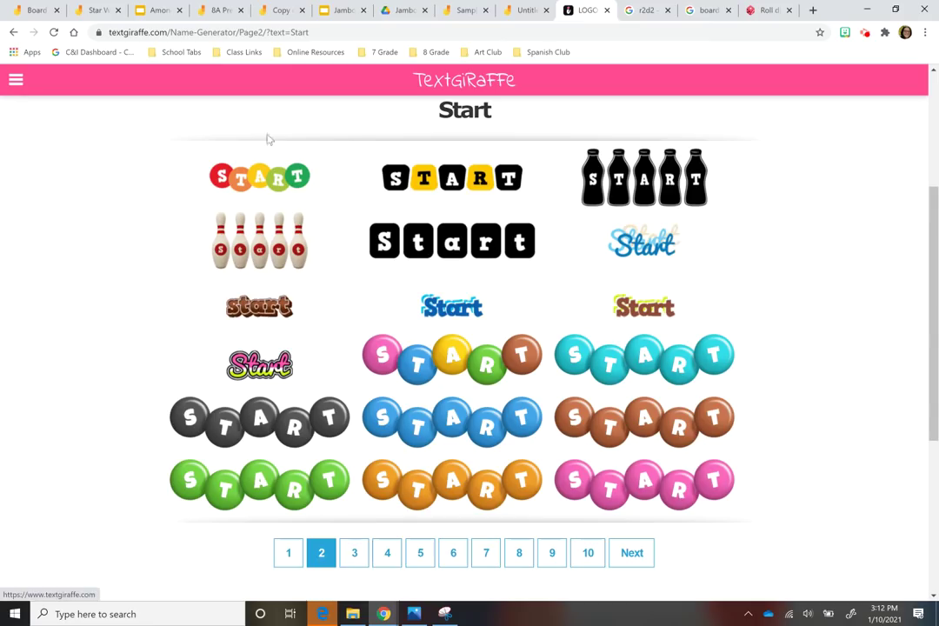
left_click_drag(315, 32, 216, 33)
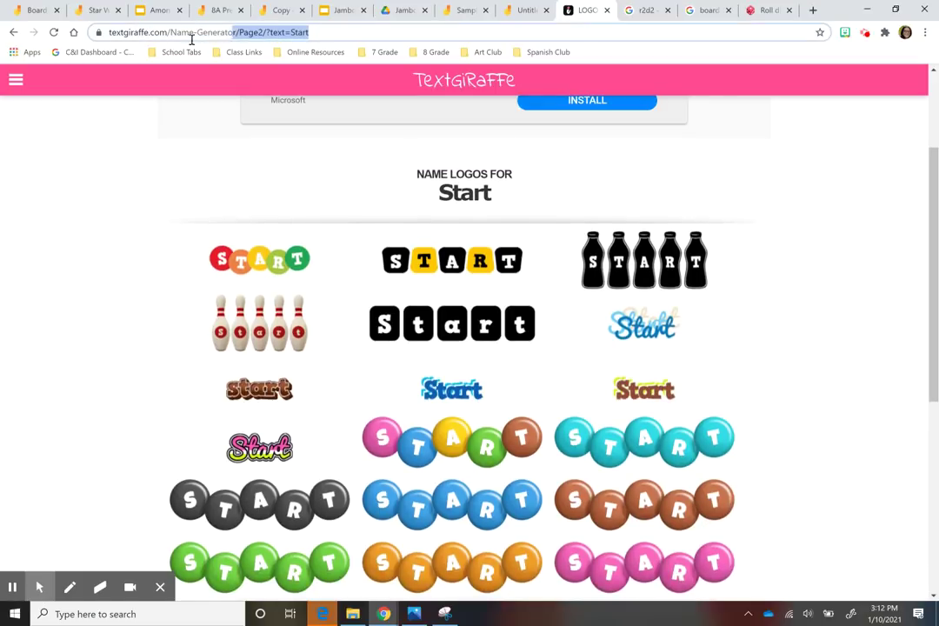
key("BackSpace")
key("Return")
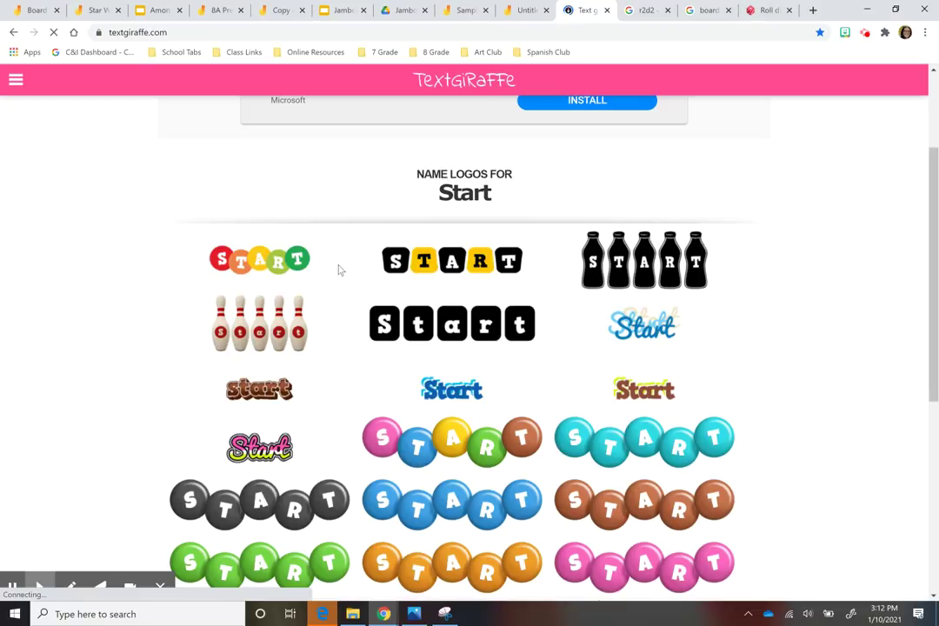
scroll(380, 376, "down", 1)
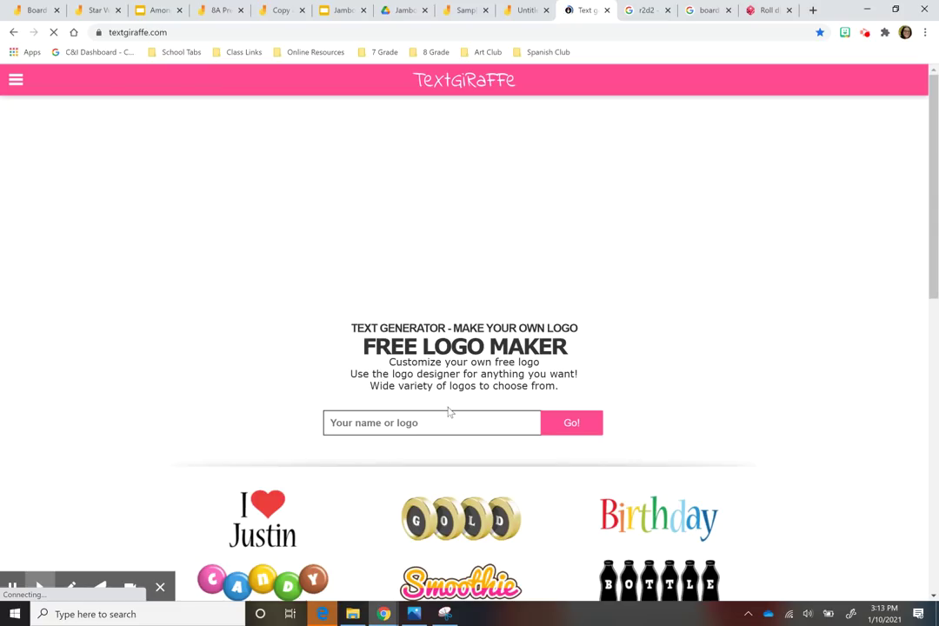
scroll(435, 410, "down", 1)
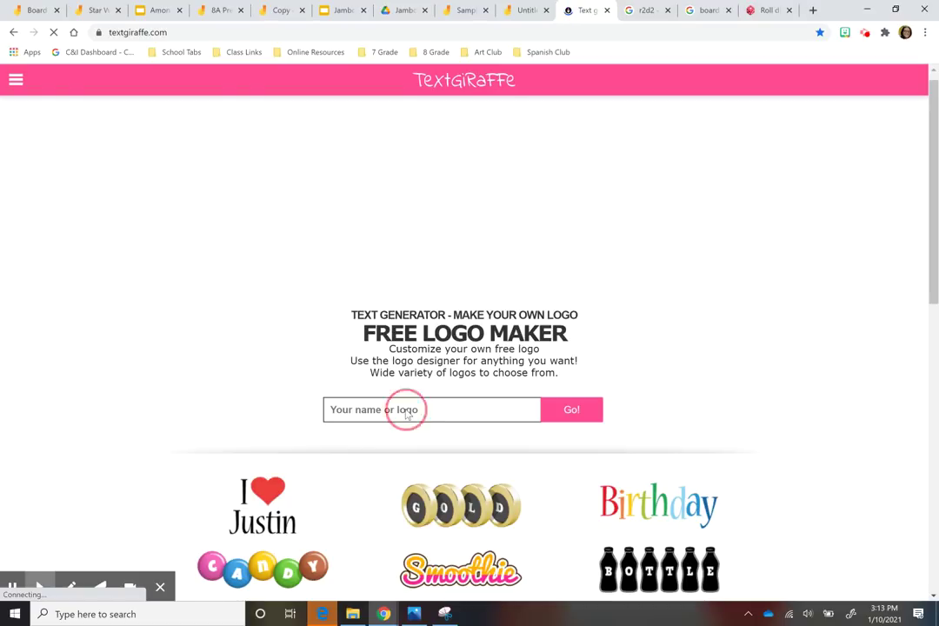
- Generate logos for the word 'start' and copy the blue-and-yellow START burst image
left_click(440, 407)
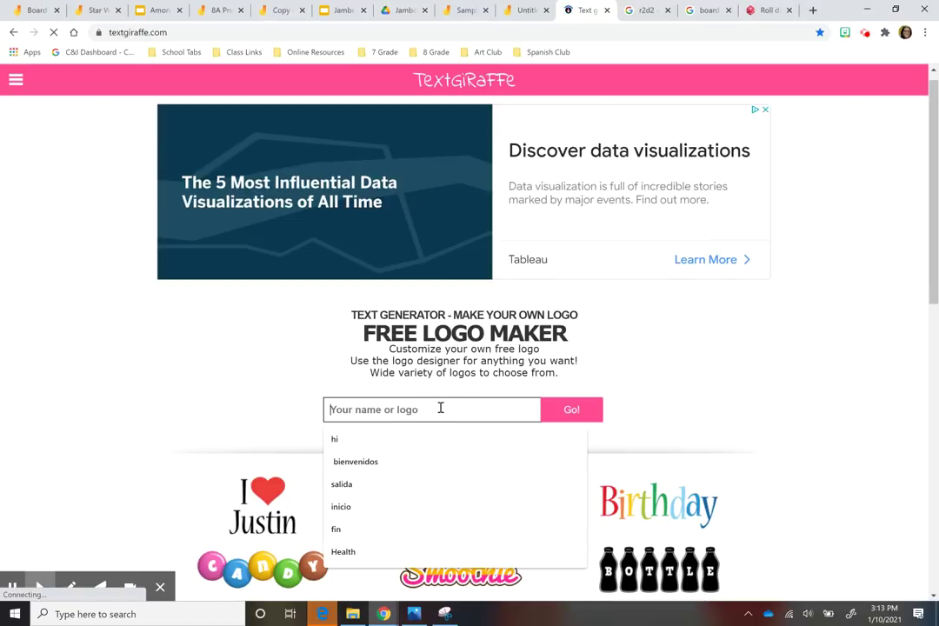
type("start")
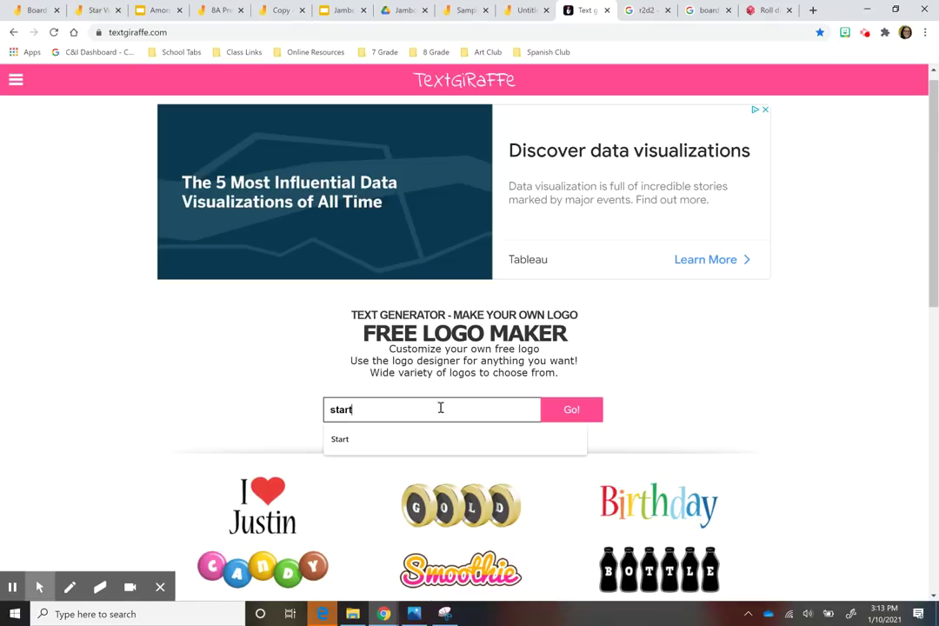
key("Return")
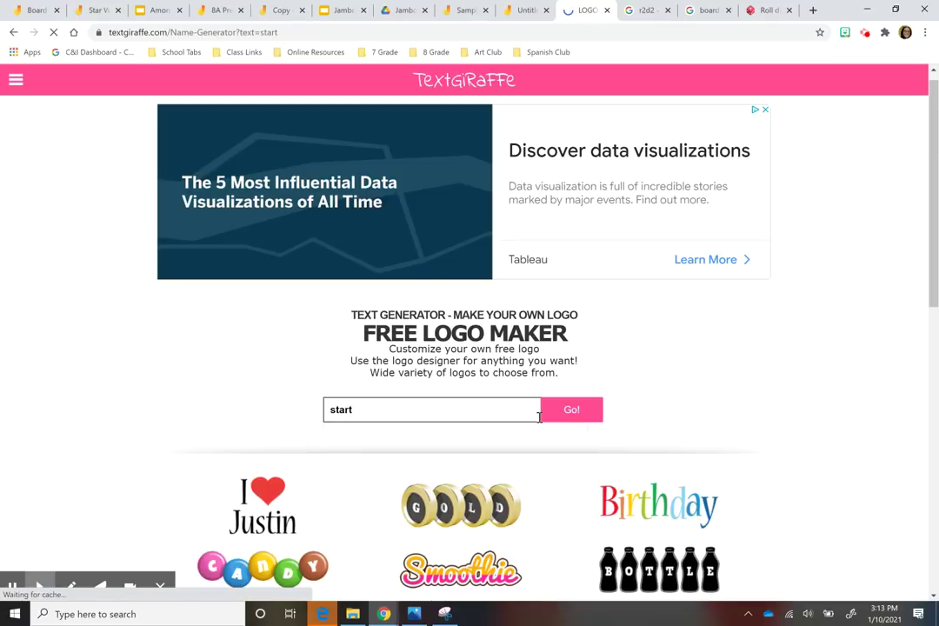
scroll(539, 423, "down", 3)
scroll(539, 423, "down", 1)
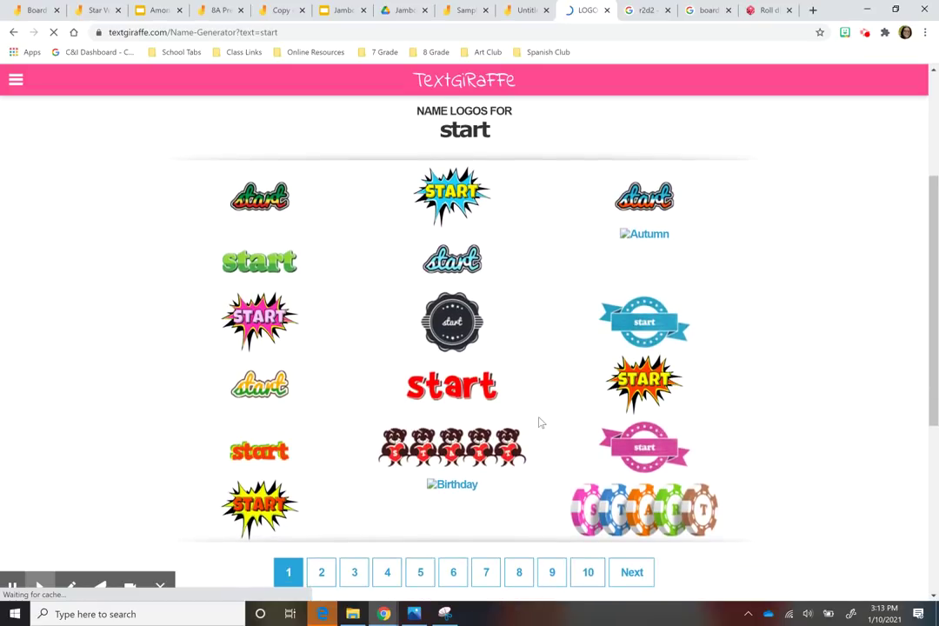
right_click(453, 184)
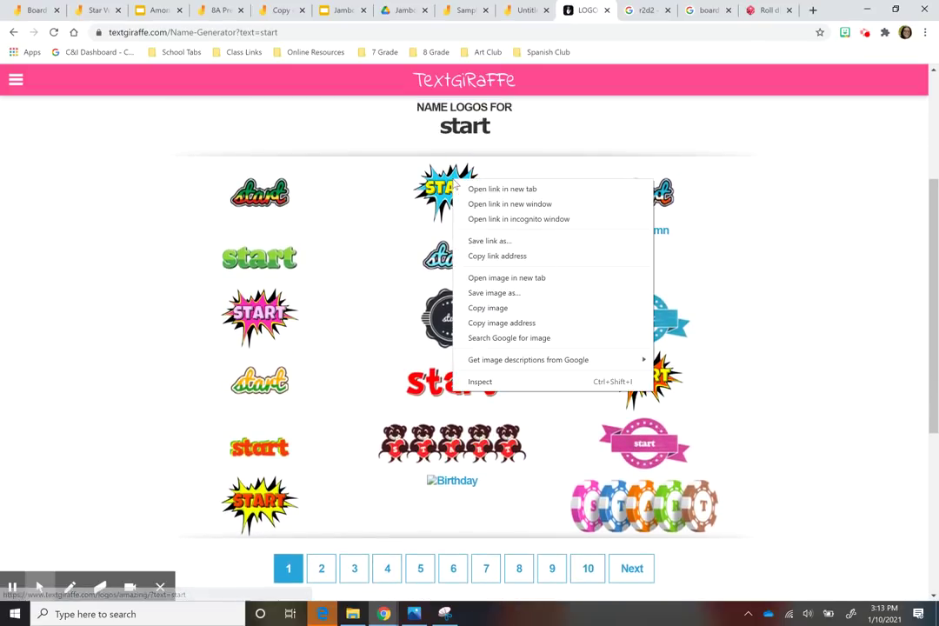
left_click(495, 308)
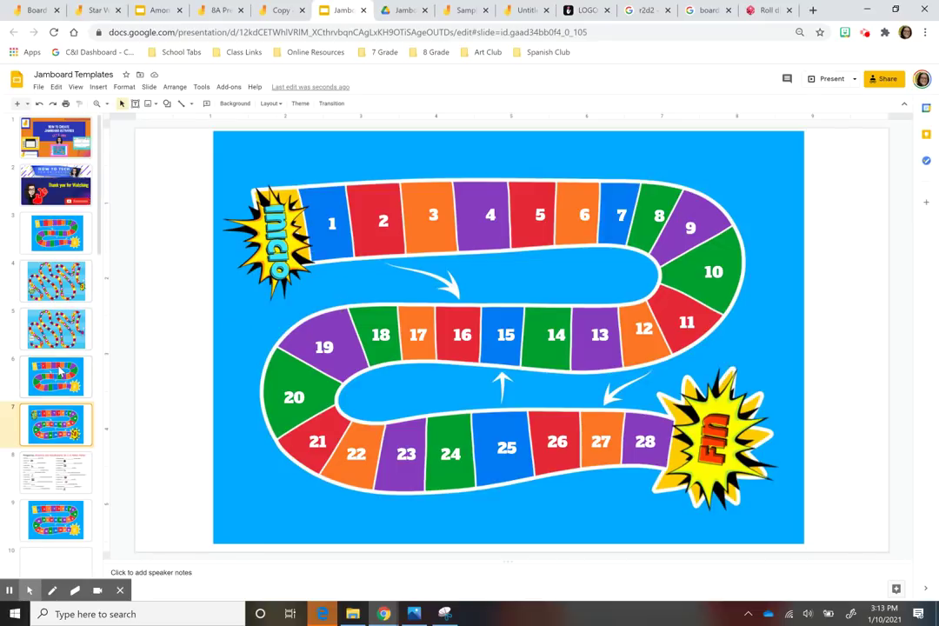
- Paste the START burst logo onto slide 6 and tilt it over the board's START tab
left_click(59, 372)
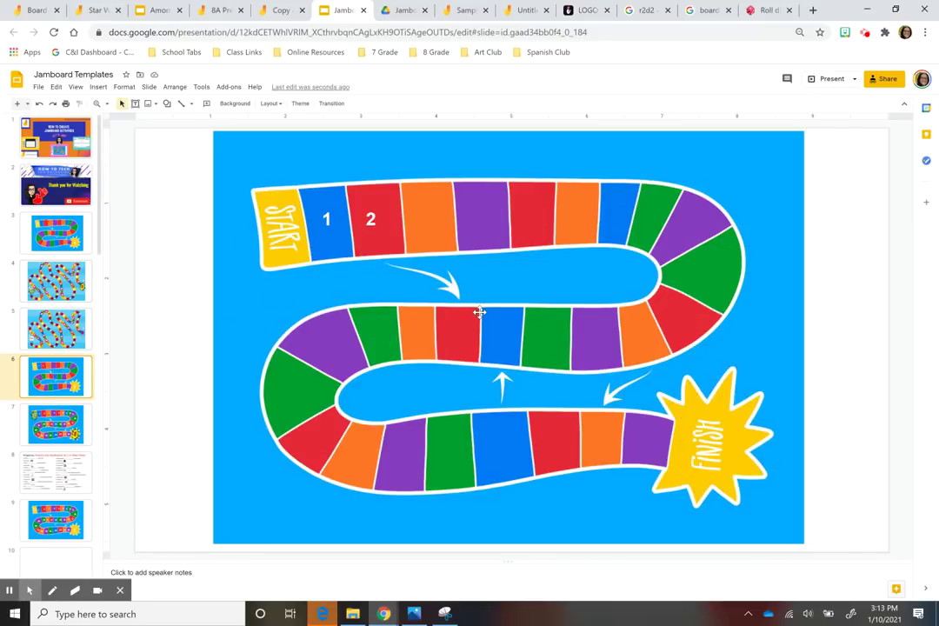
key("ctrl+v")
left_click_drag(506, 339, 271, 221)
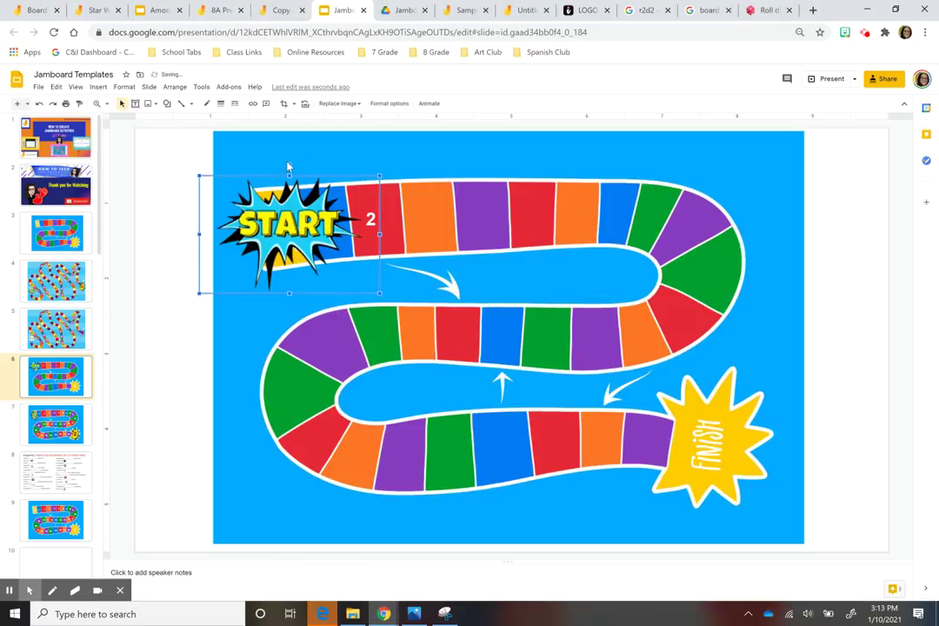
left_click_drag(290, 164, 320, 236)
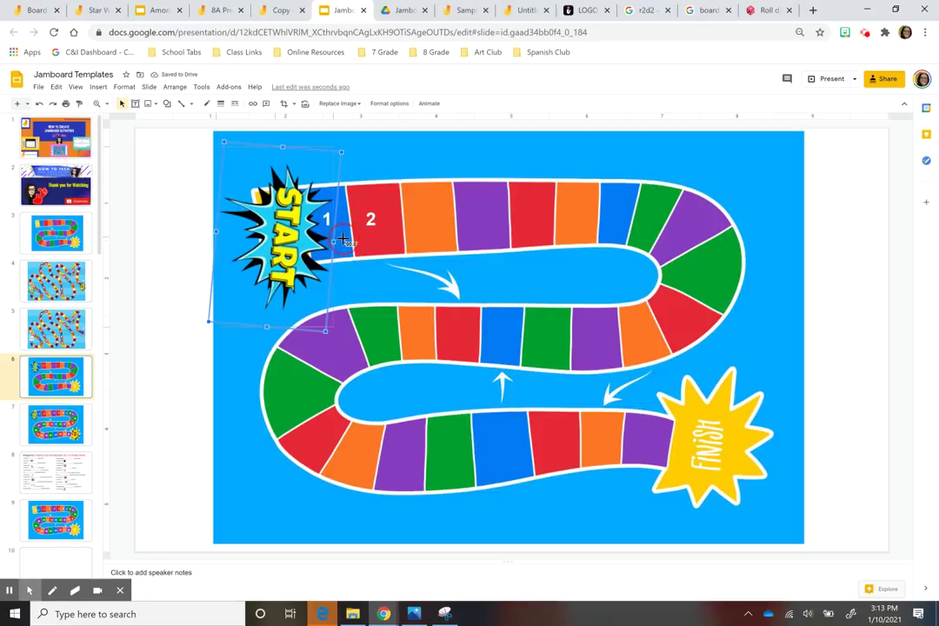
left_click_drag(341, 241, 332, 229)
- Inspect the Preguntas worksheet's camera picture and question 2 text, then revisit slide 7's numbered board
left_click(45, 481)
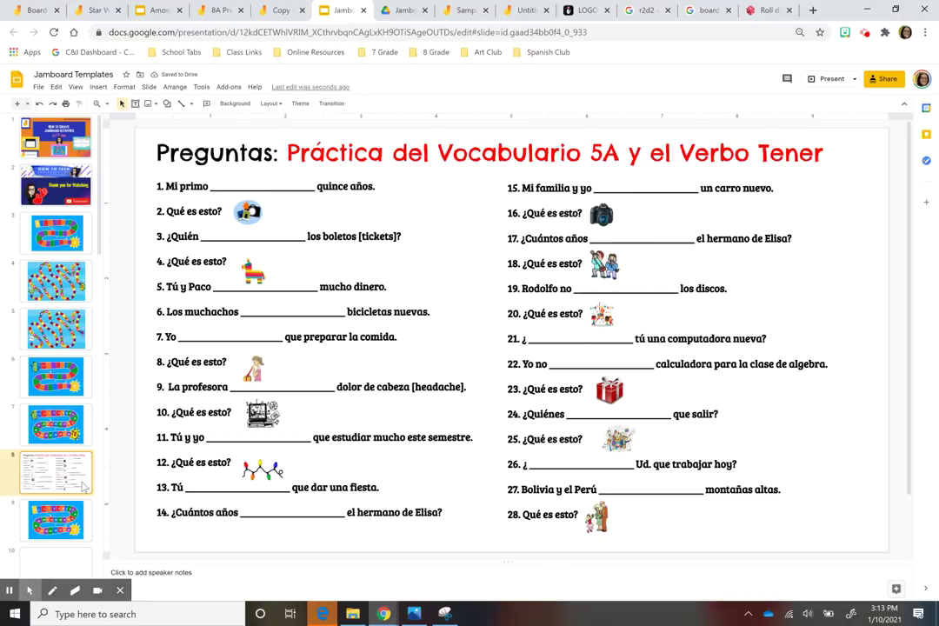
left_click(45, 433)
left_click(39, 483)
left_click(249, 212)
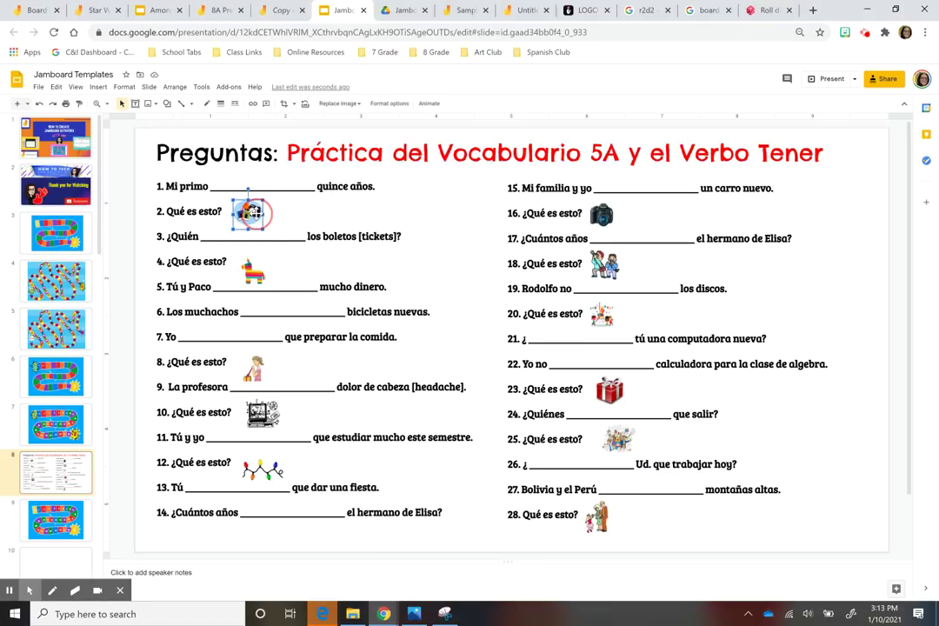
left_click(348, 187)
left_click(198, 211)
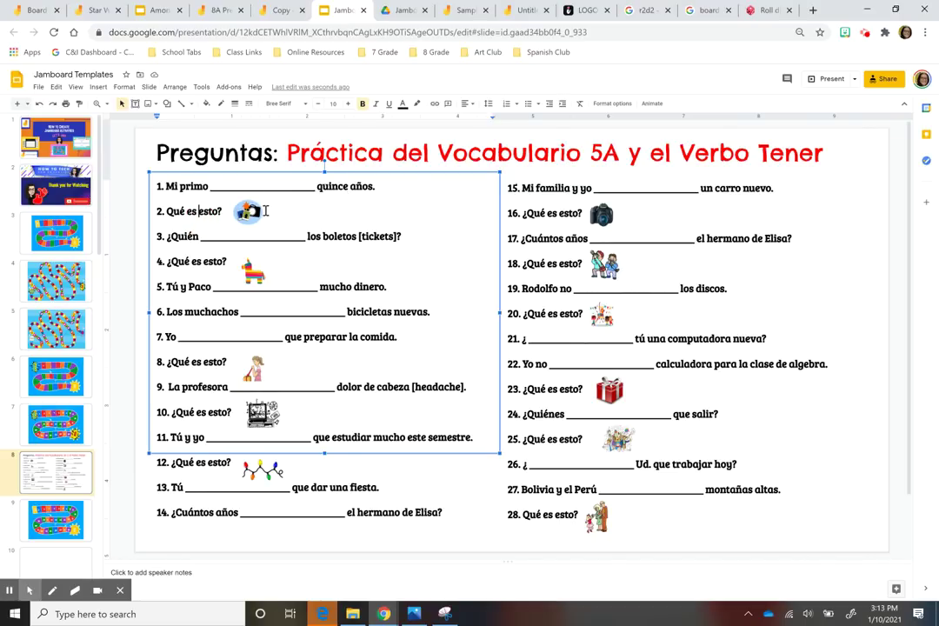
left_click_drag(252, 212, 256, 212)
left_click(342, 214)
left_click(55, 409)
left_click(62, 478)
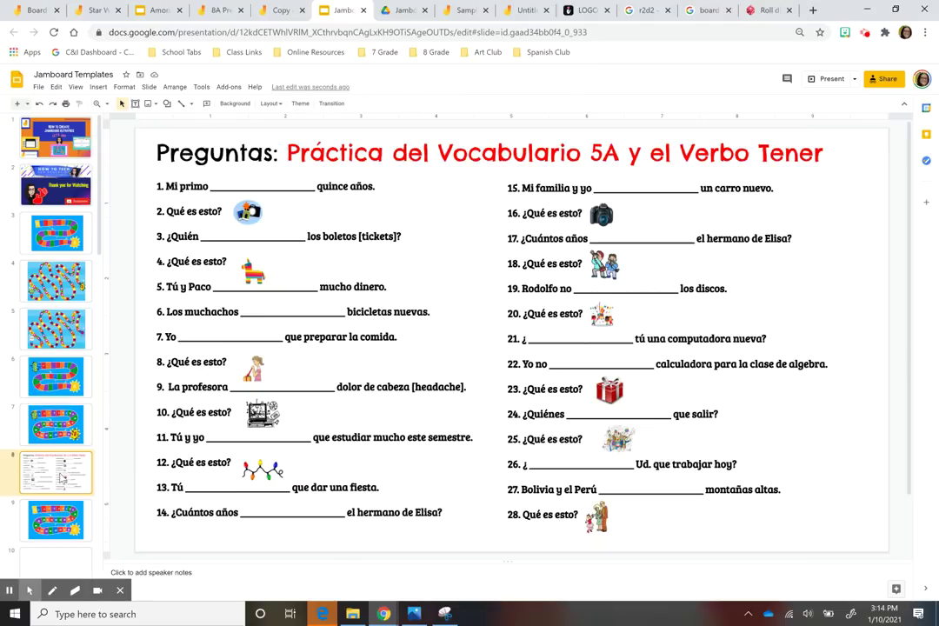
- Capture slide 7's numbered 1–28 game board with the Snipping Tool
left_click(52, 416)
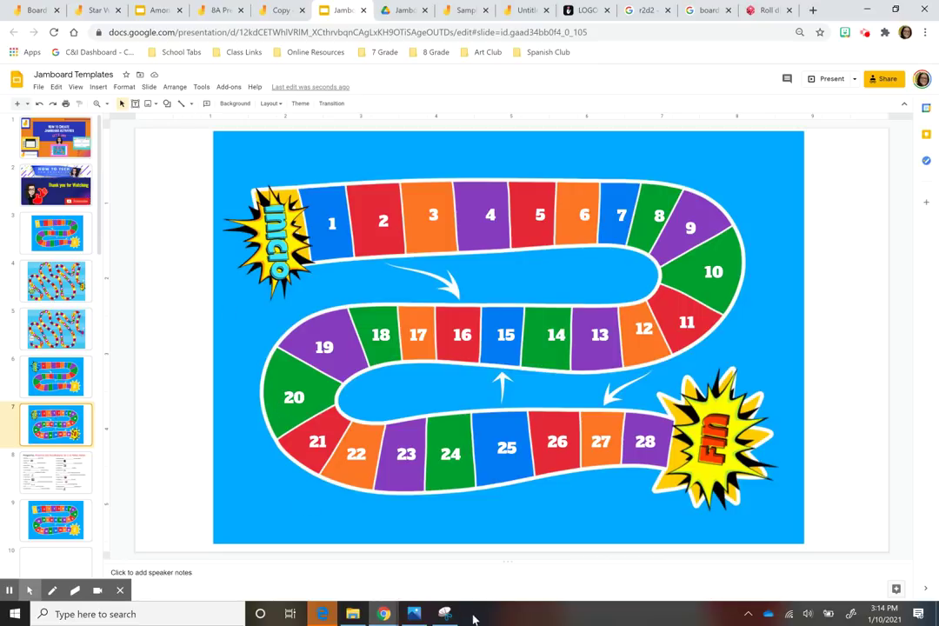
mouse_move(446, 616)
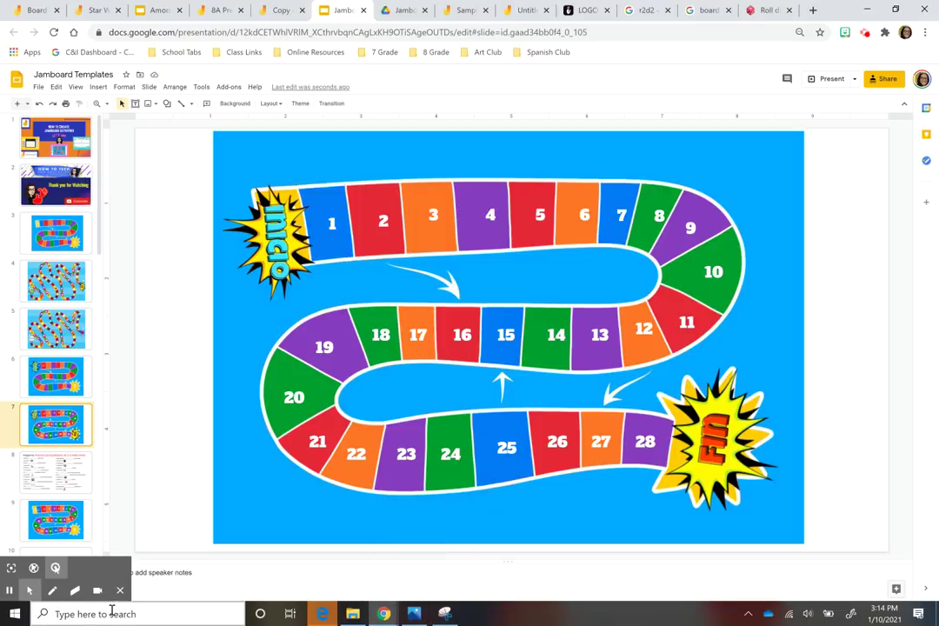
left_click(165, 617)
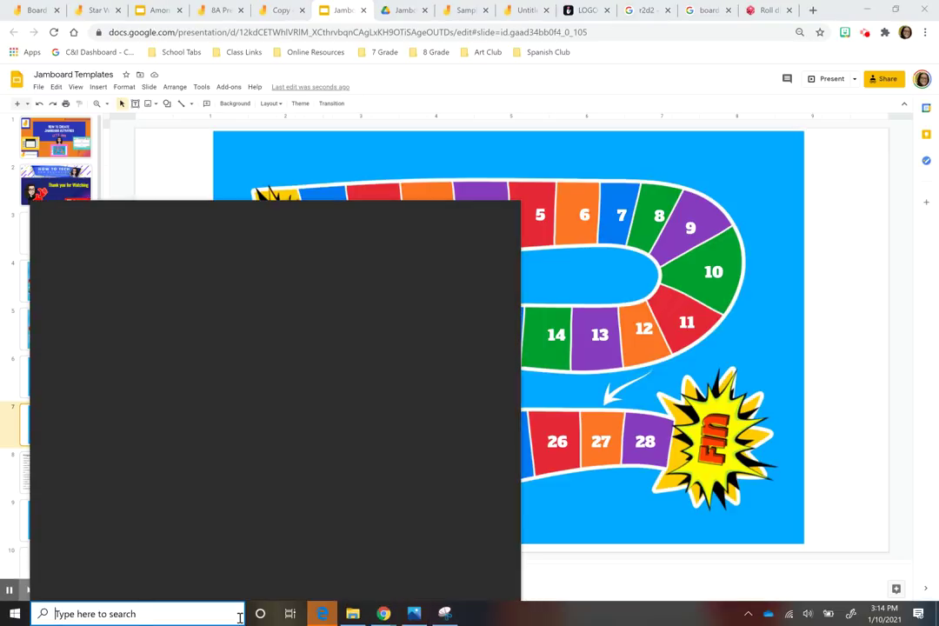
type("sni")
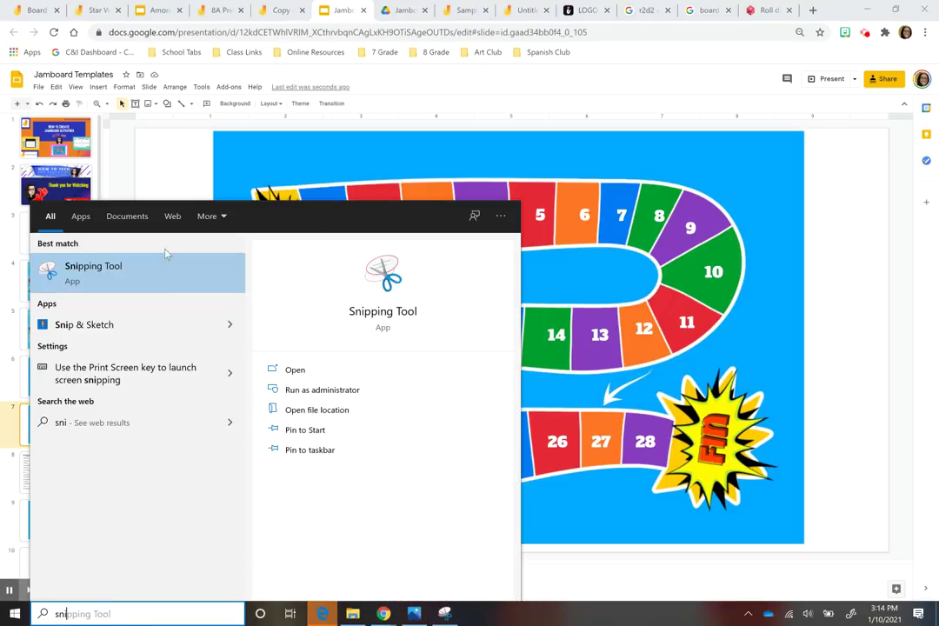
key("Return")
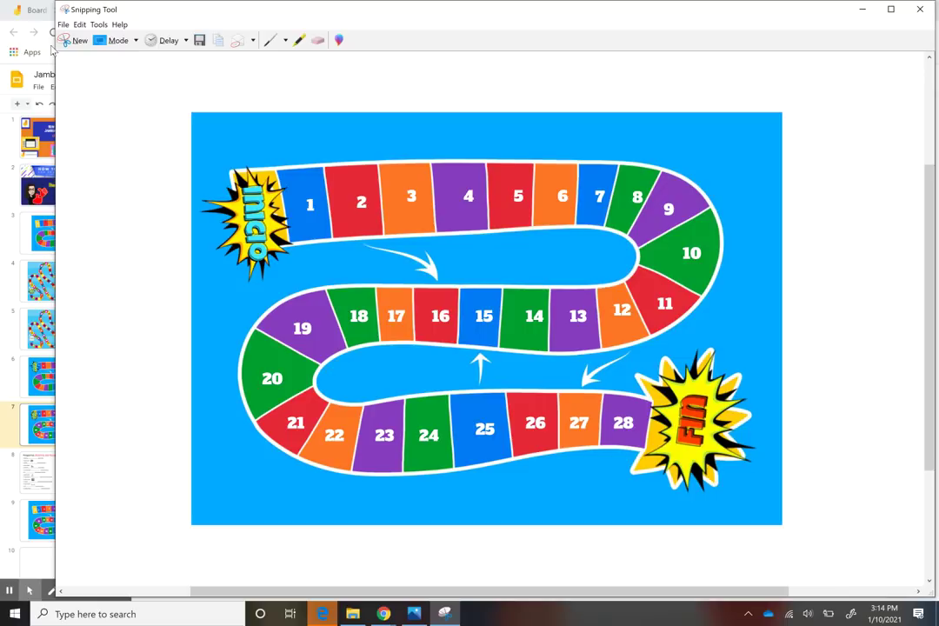
left_click(73, 40)
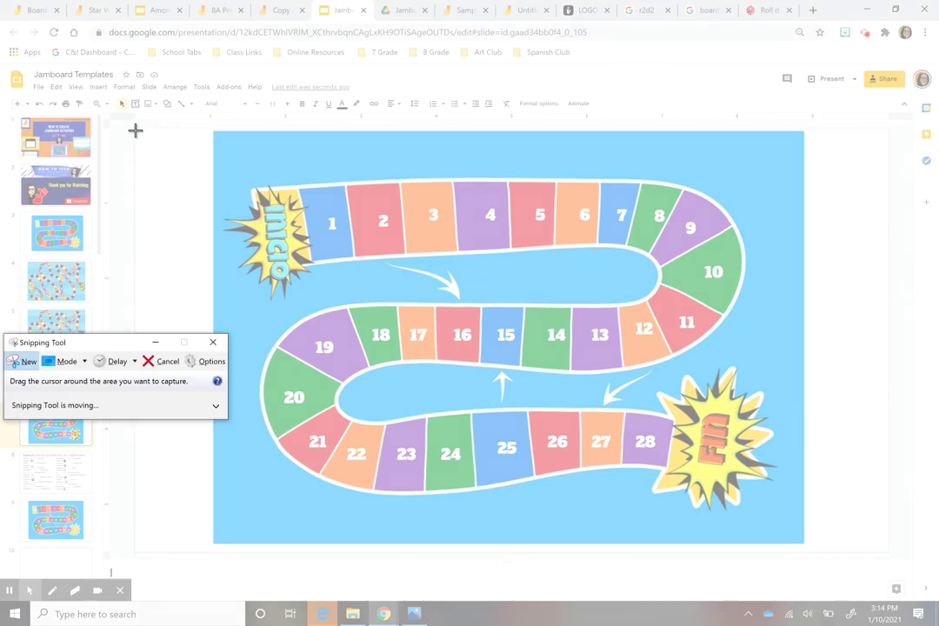
left_click_drag(135, 130, 885, 552)
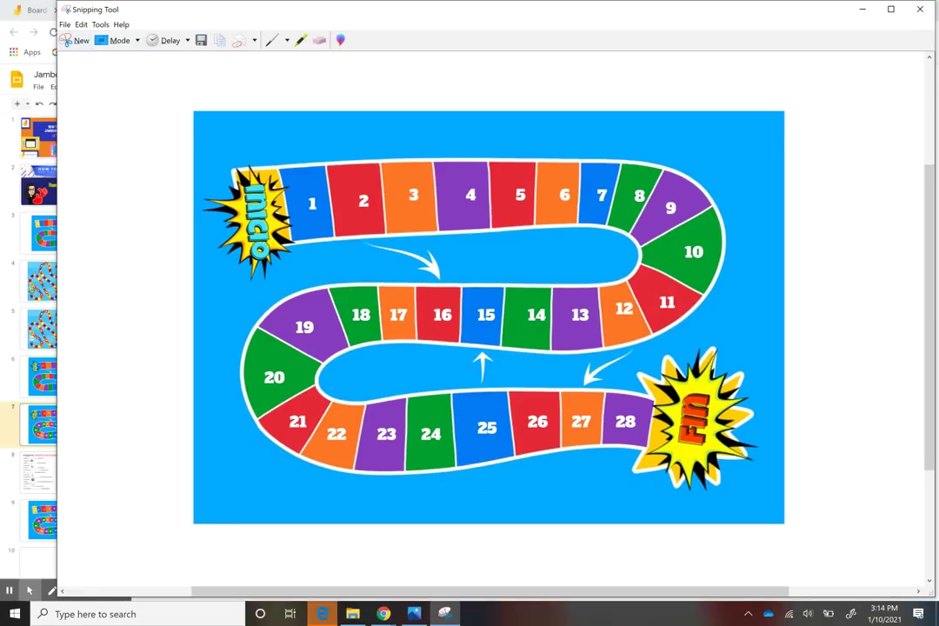
- Save the capture as 'board game' in Pictures, replacing the existing file
left_click(25, 591)
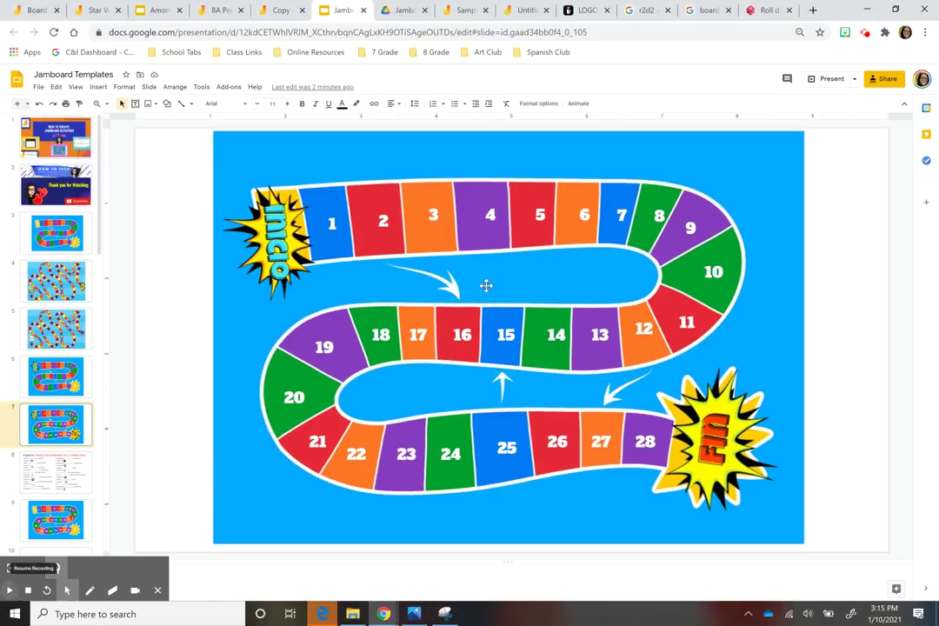
left_click(444, 614)
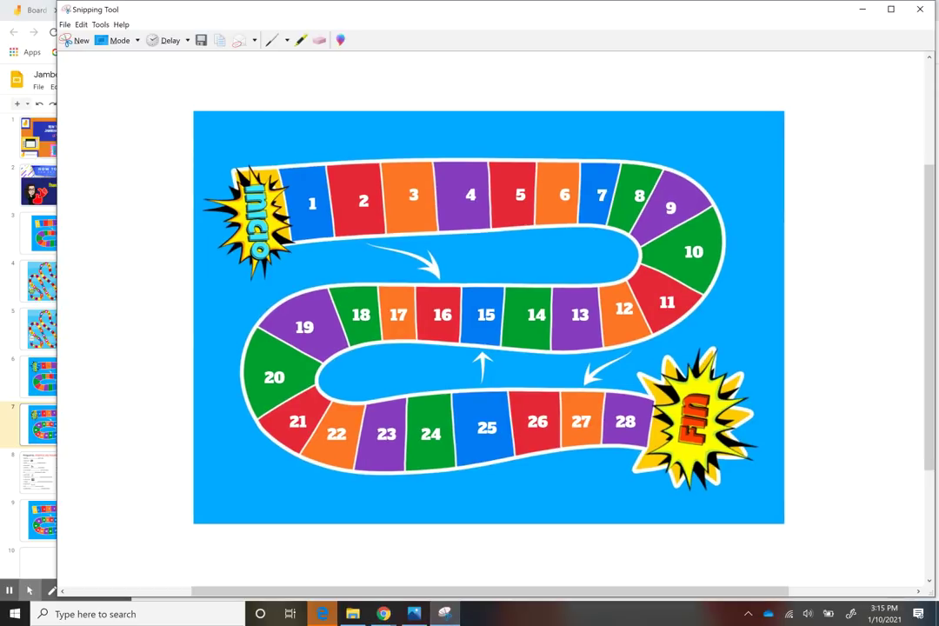
left_click(201, 41)
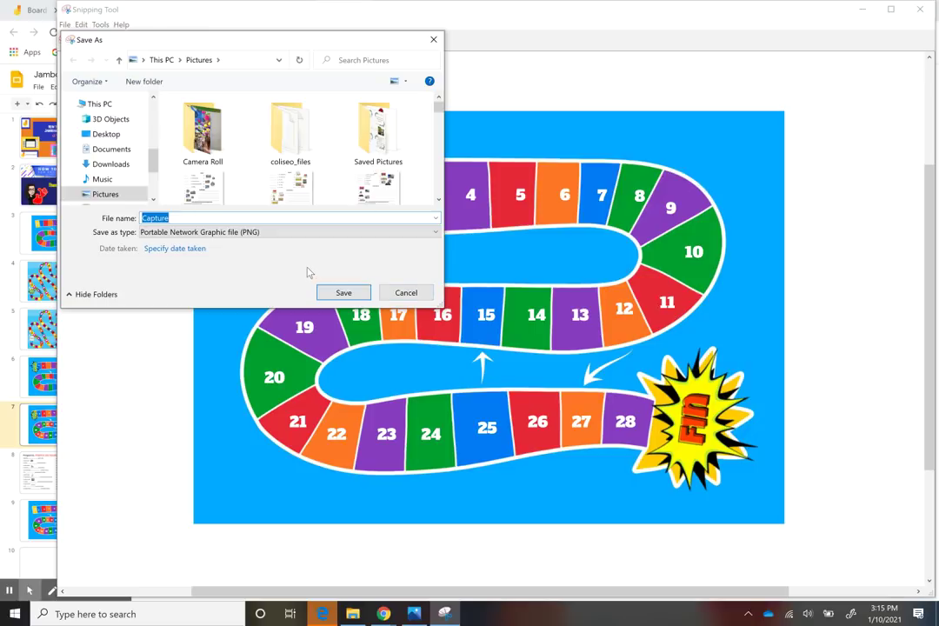
type("board game")
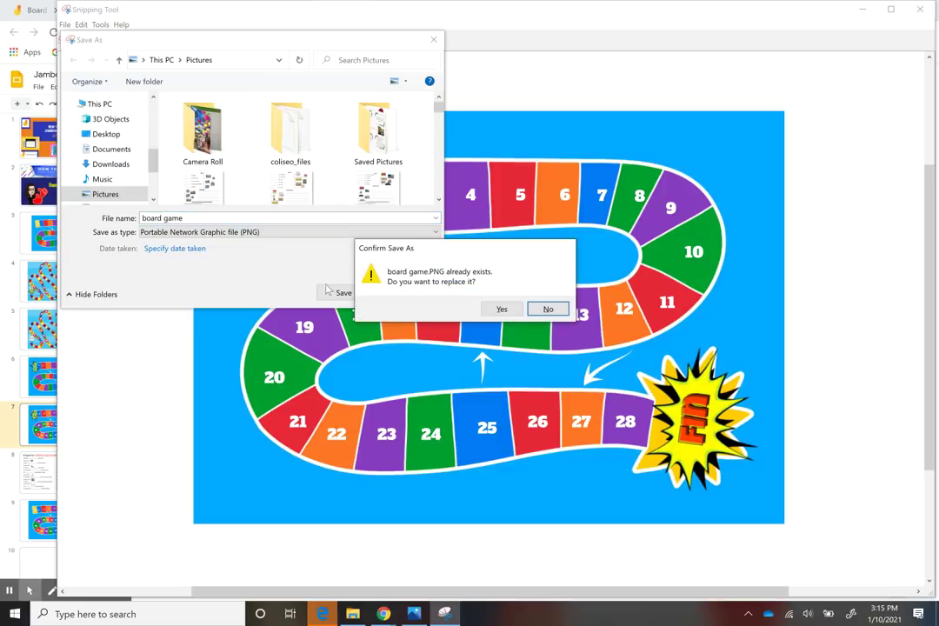
left_click(502, 309)
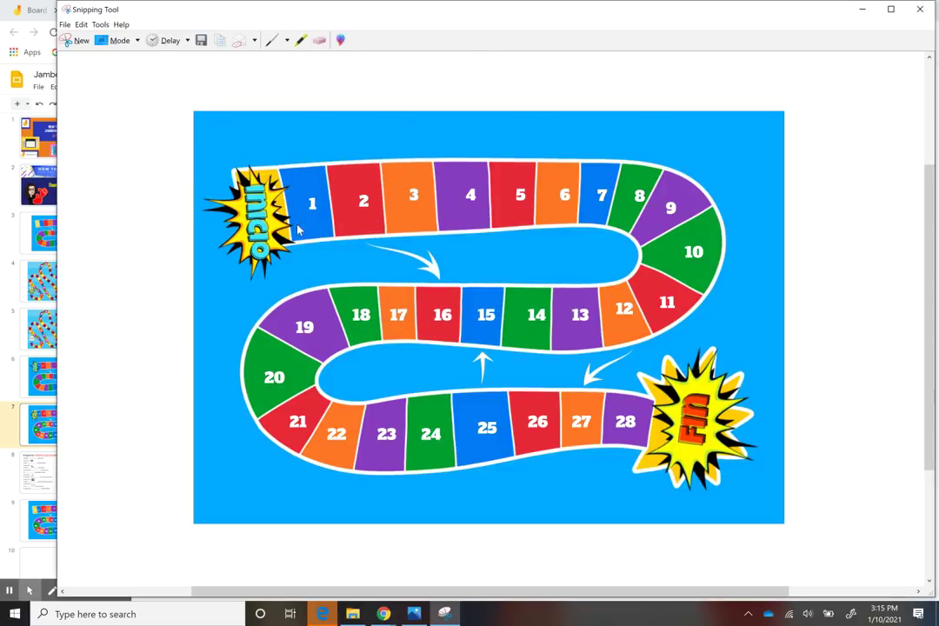
left_click(862, 9)
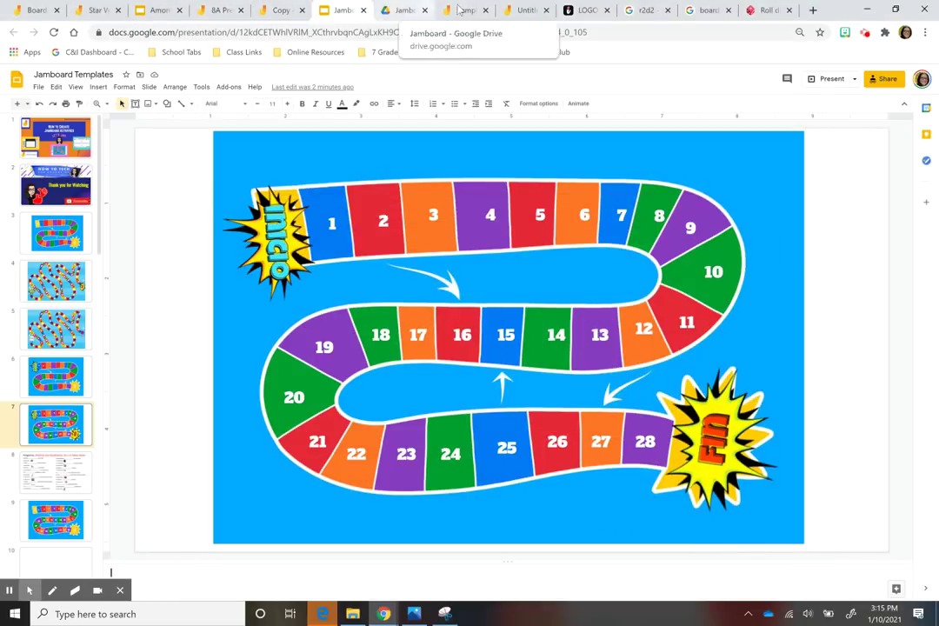
- Clear the Hola items from the Sample jam's first frame
left_click(461, 9)
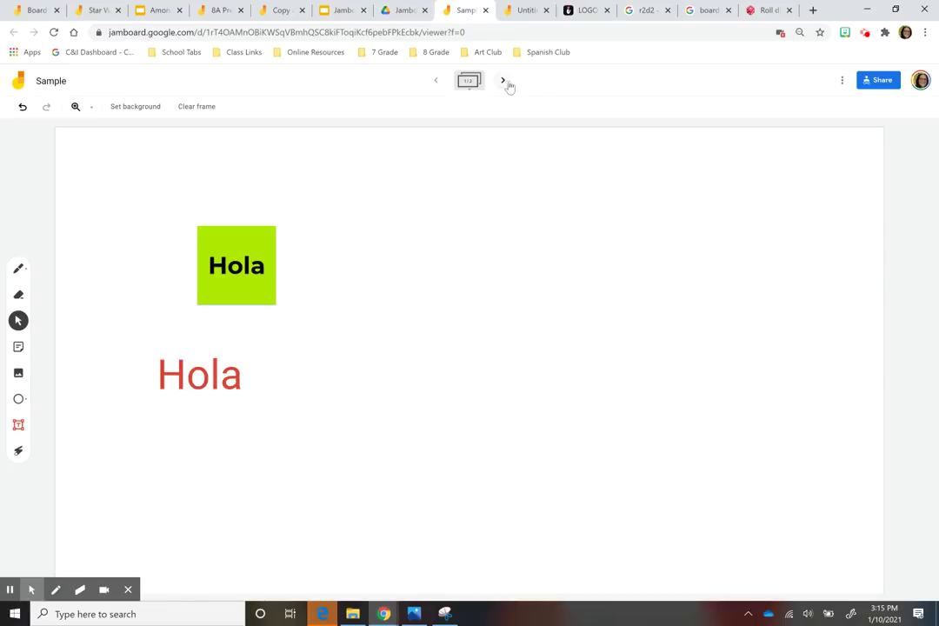
left_click(503, 81)
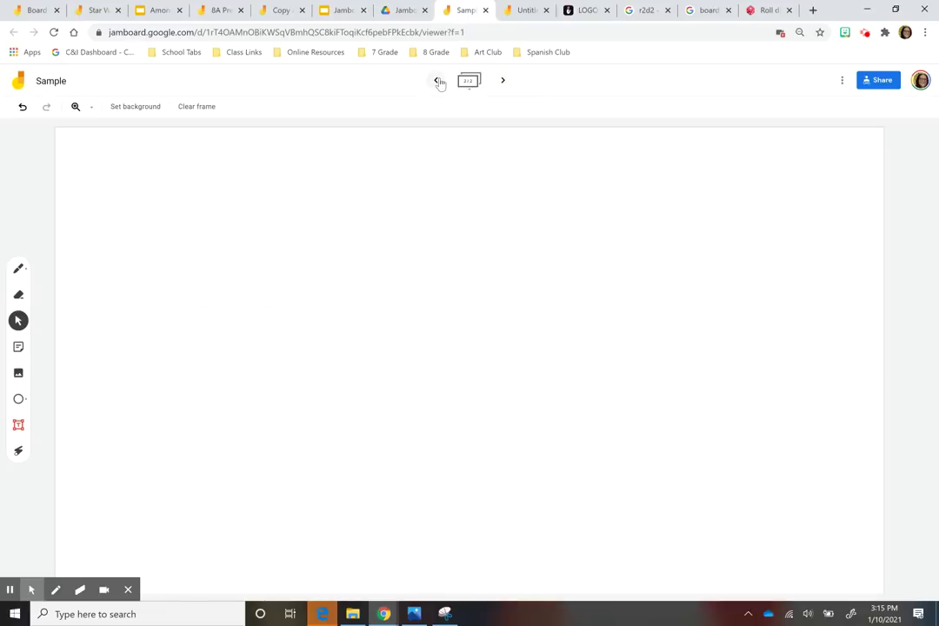
left_click(437, 81)
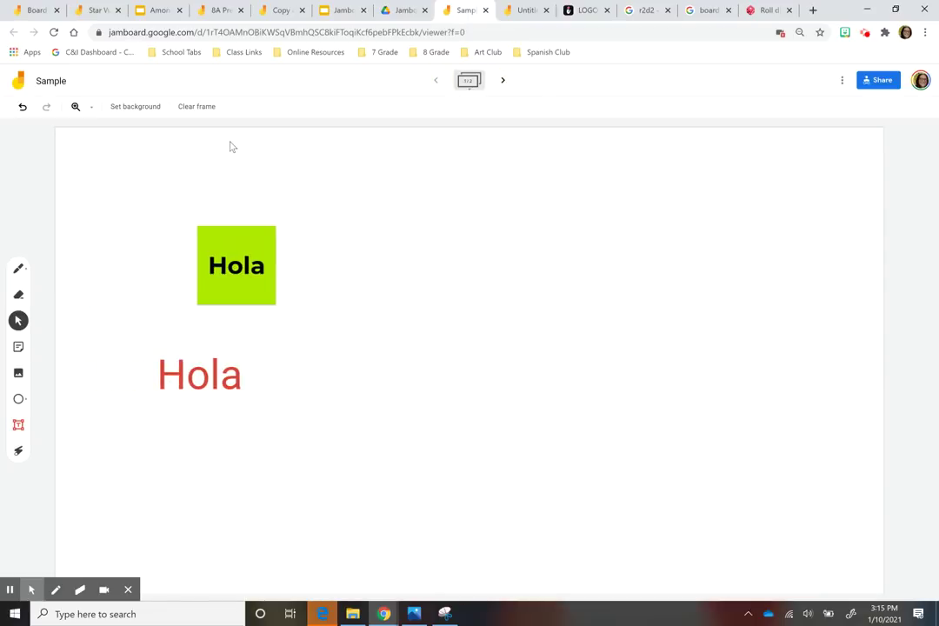
left_click(199, 108)
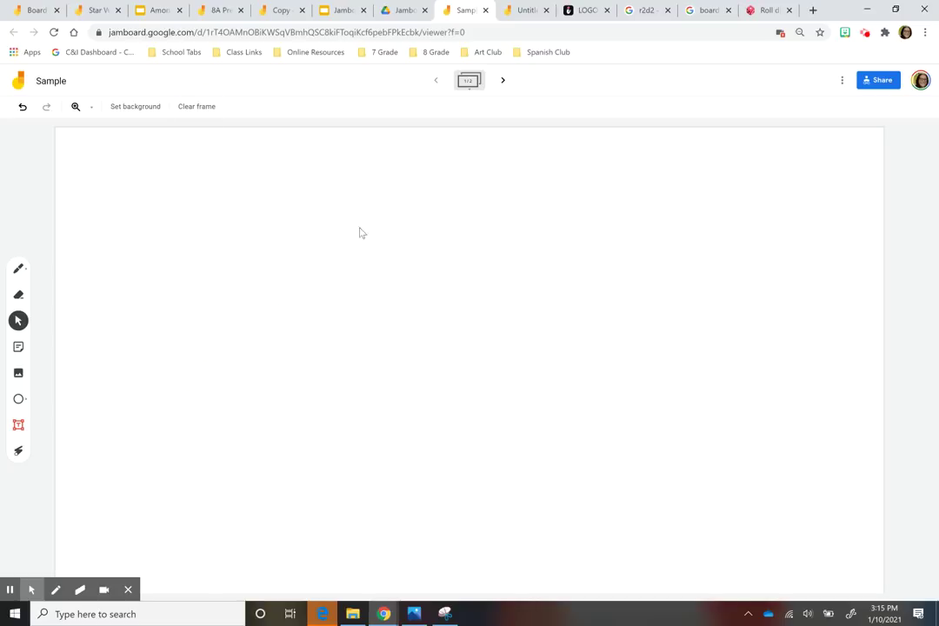
- Set the frame background to the uploaded board game.PNG picture
left_click(136, 107)
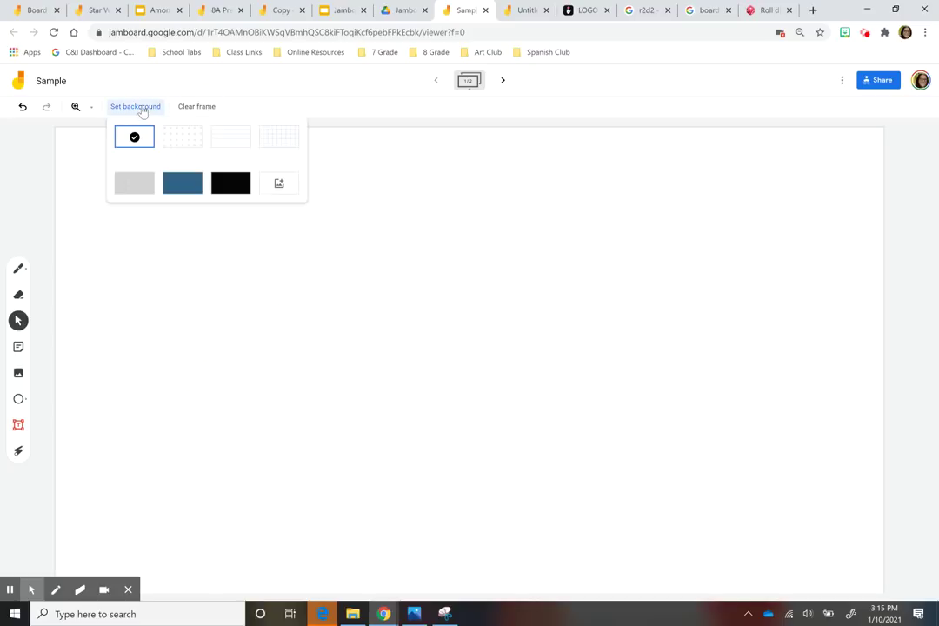
left_click(289, 184)
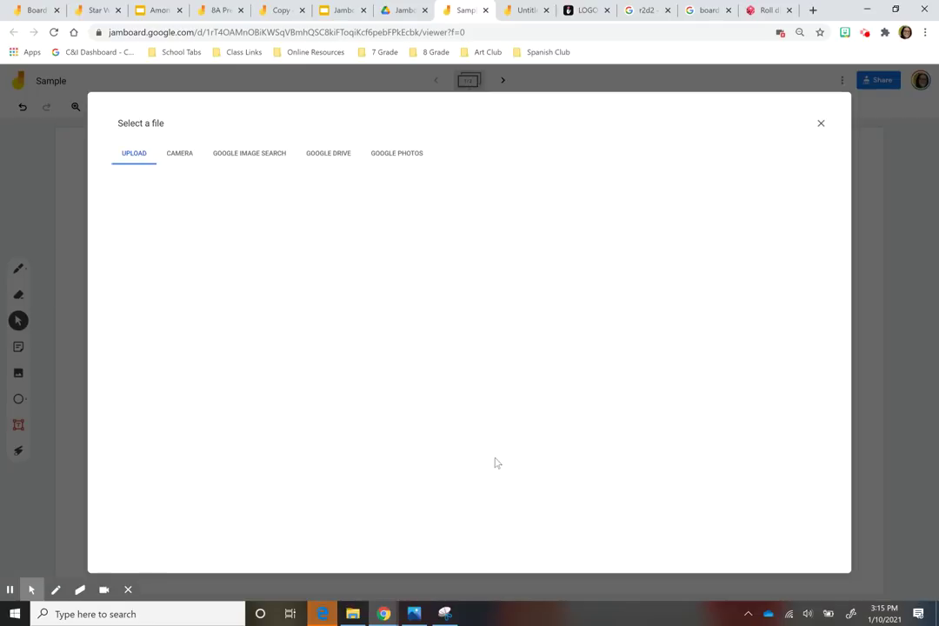
left_click(472, 396)
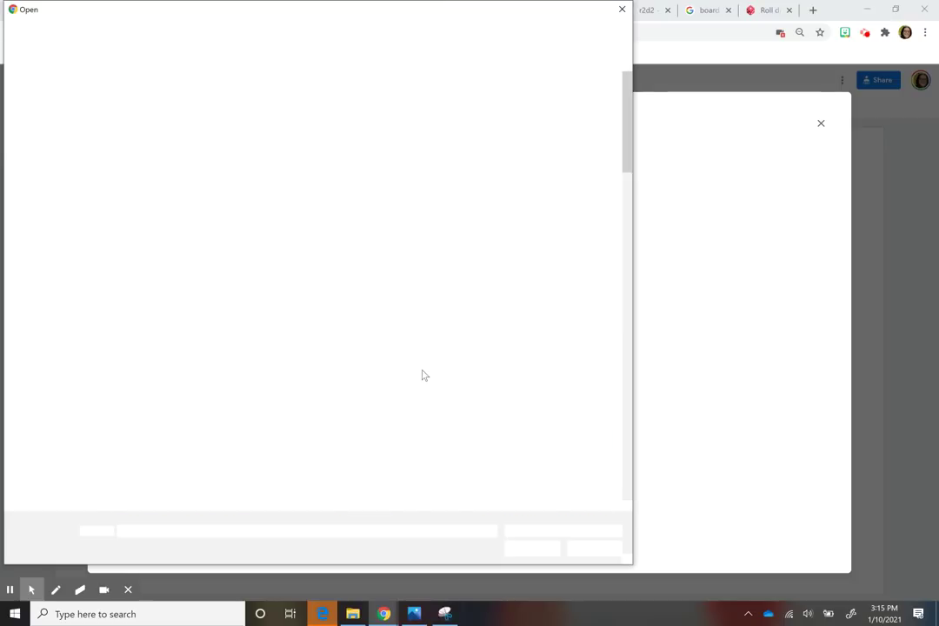
scroll(452, 294, "down", 3)
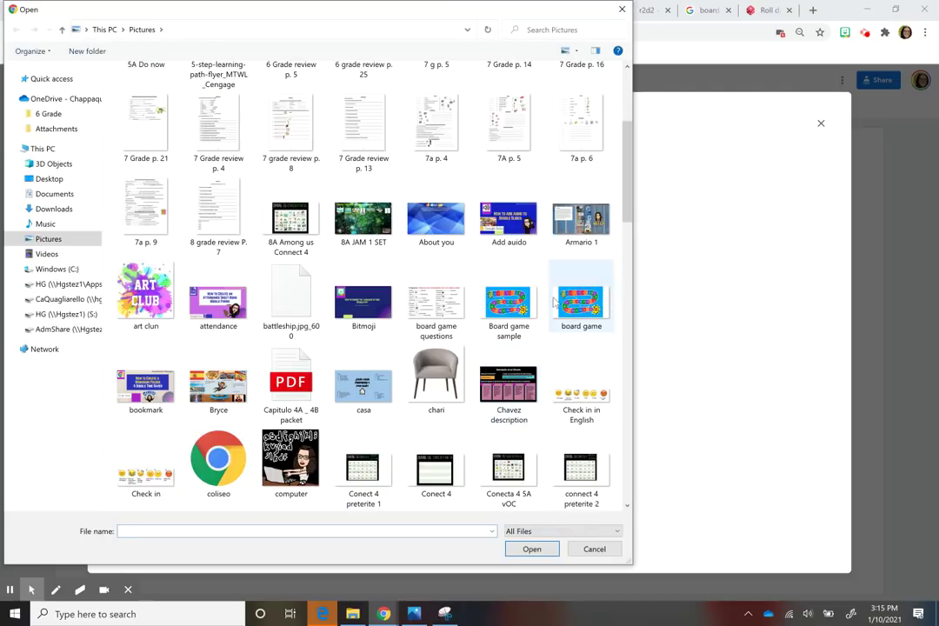
left_click(521, 315)
left_click(532, 549)
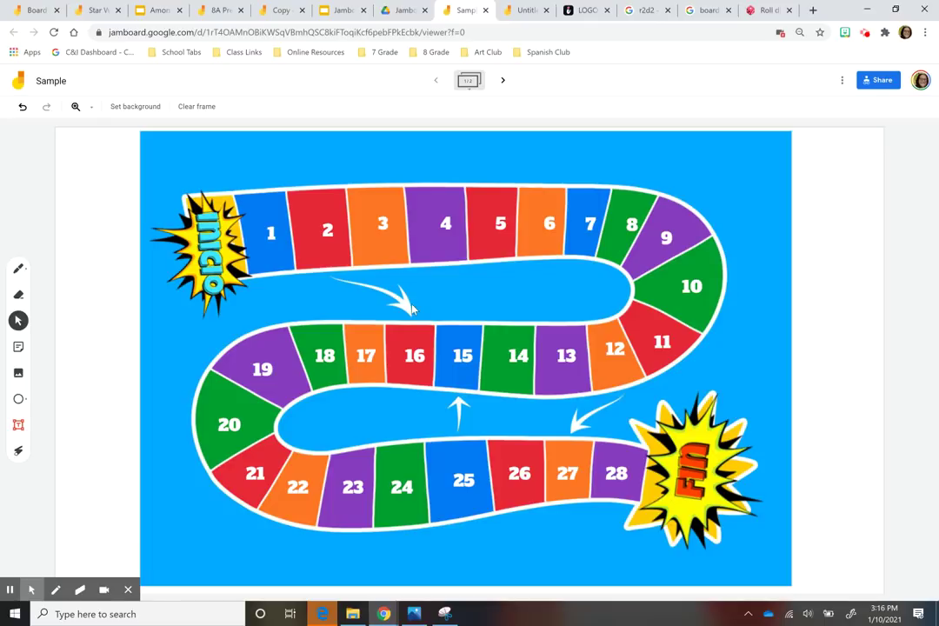
- Search Google Images for board game pieces clipart and shrink the browser window
left_click(706, 9)
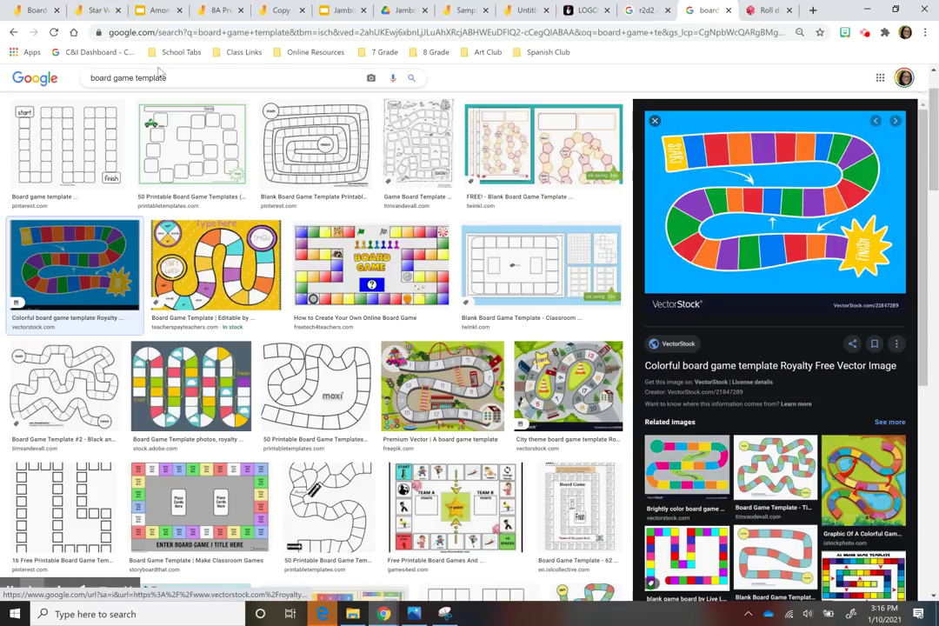
left_click_drag(168, 78, 134, 80)
type("pieces")
key("Return")
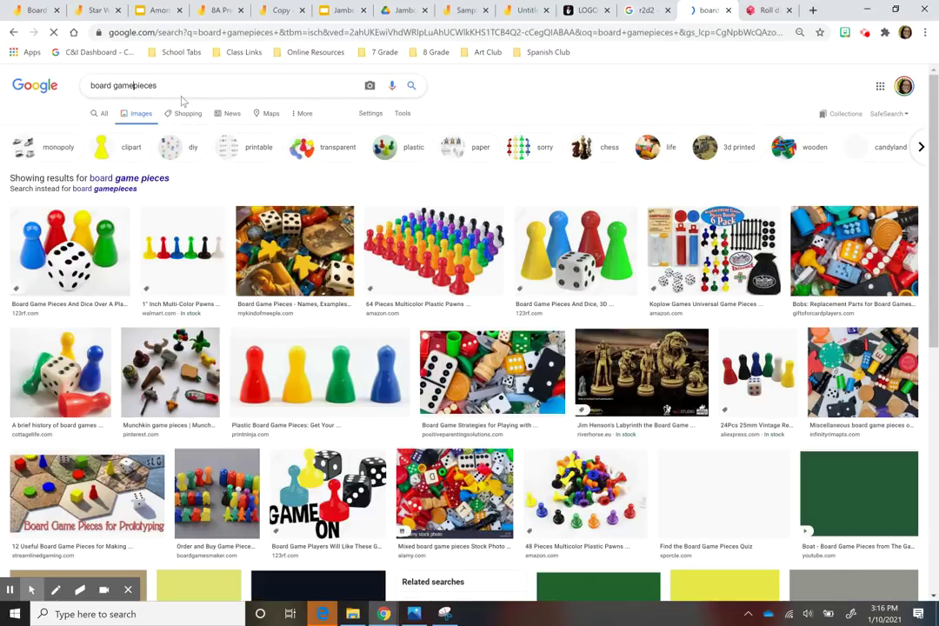
left_click(131, 148)
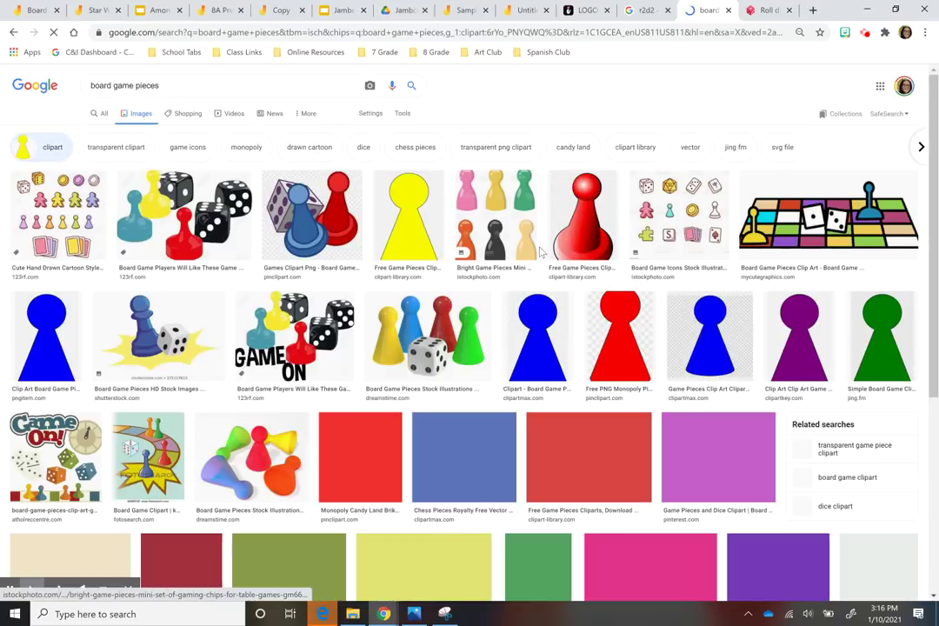
left_click(895, 11)
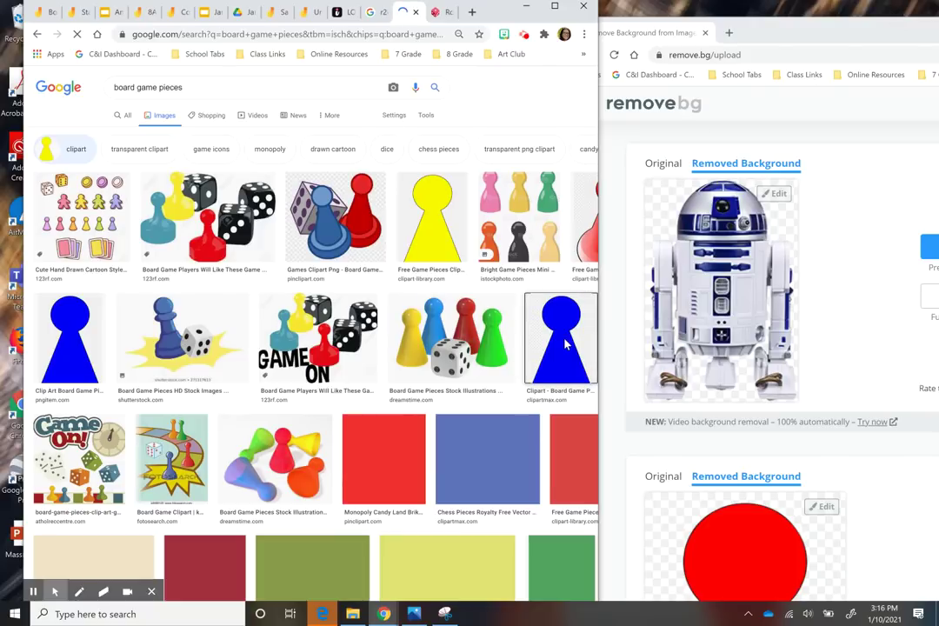
- Try dragging the blue pawn clipart from Google Images into remove.bg
left_click(790, 33)
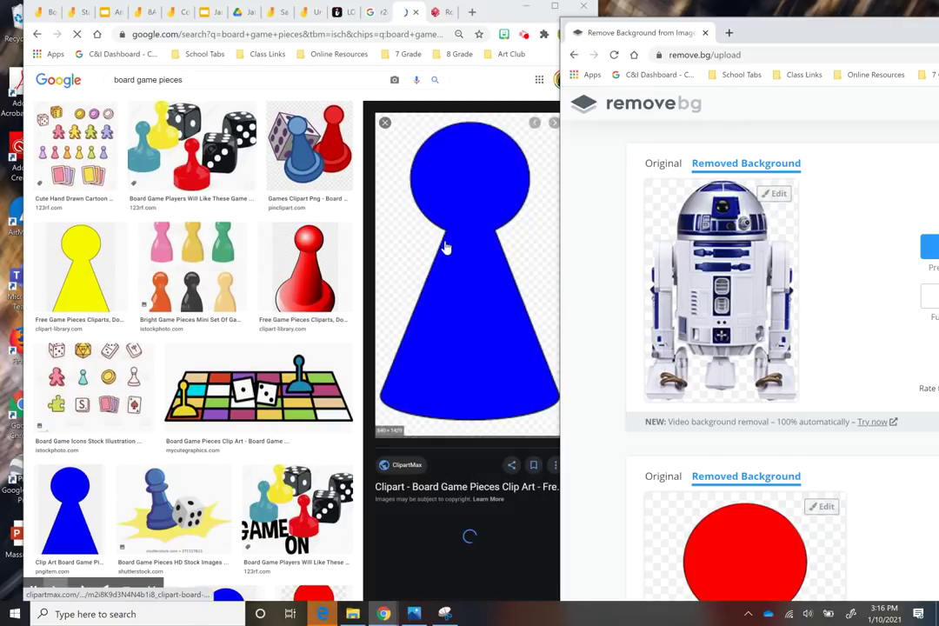
left_click(444, 247)
left_click(444, 247)
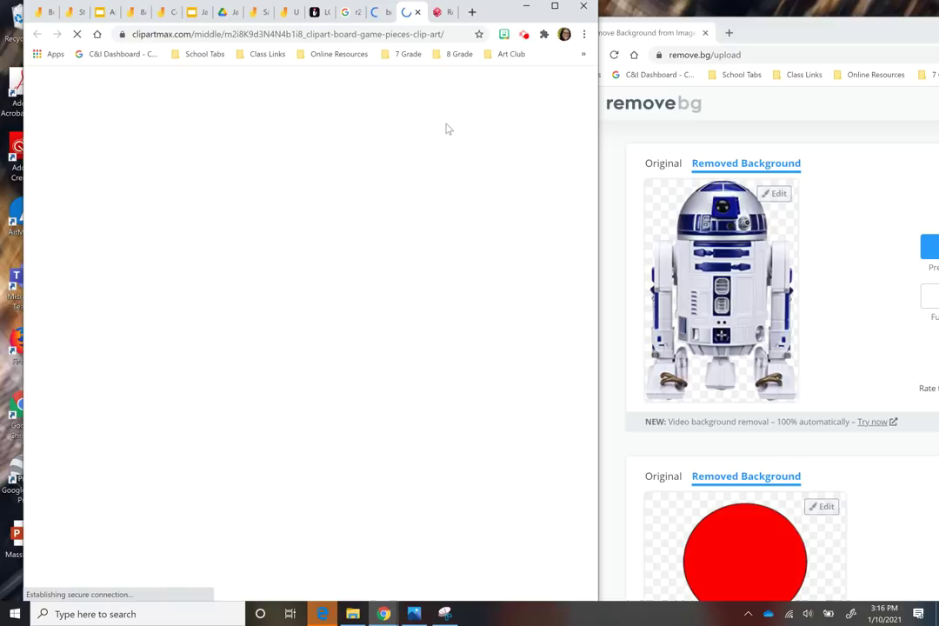
left_click(381, 12)
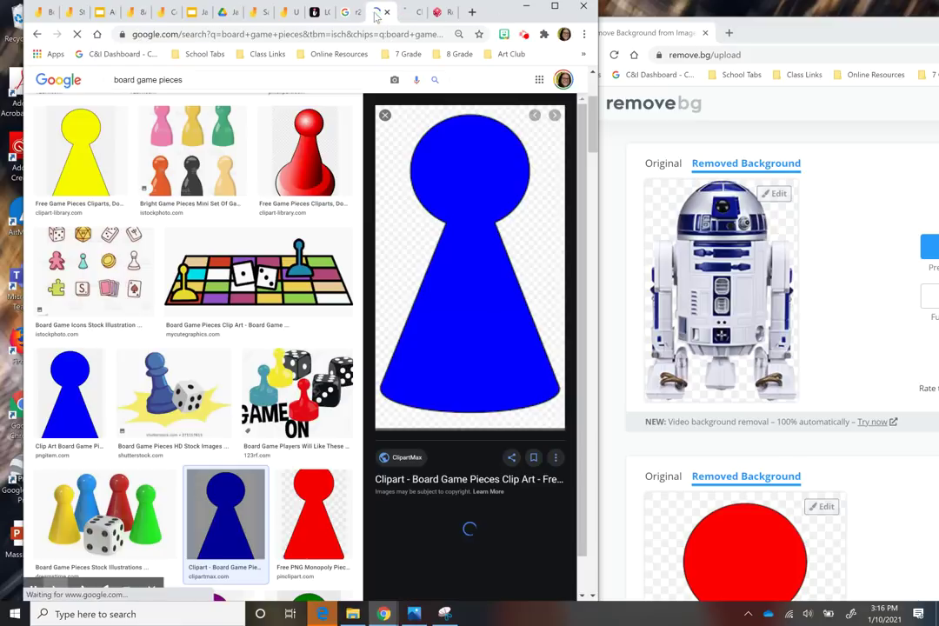
left_click_drag(461, 286, 486, 252)
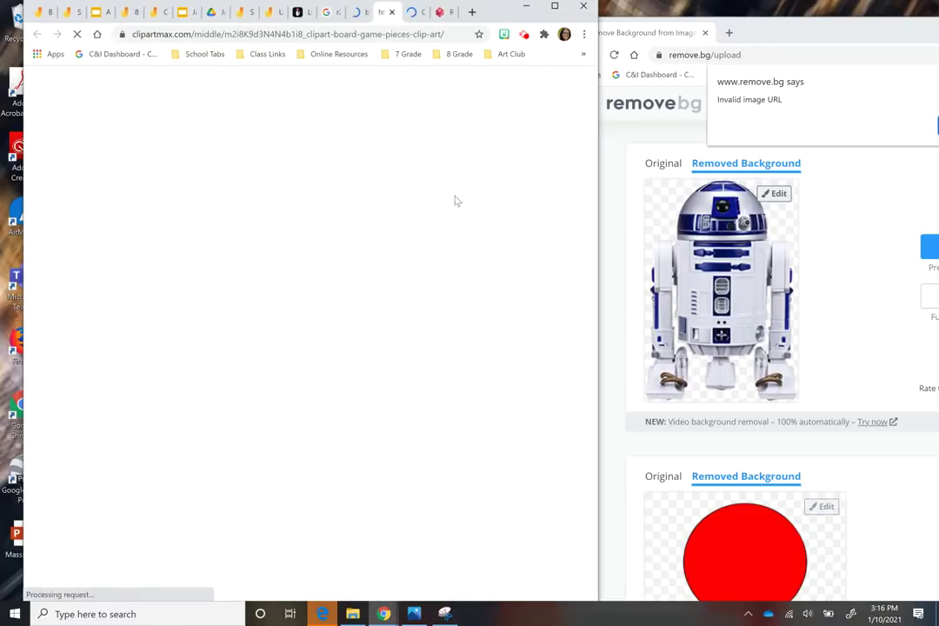
left_click(392, 12)
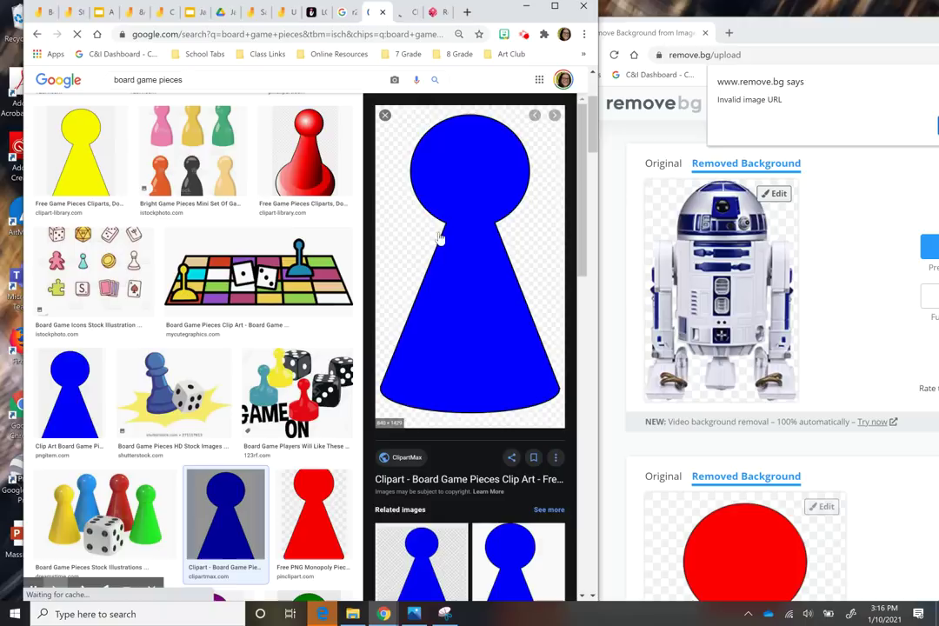
left_click_drag(464, 300, 809, 283)
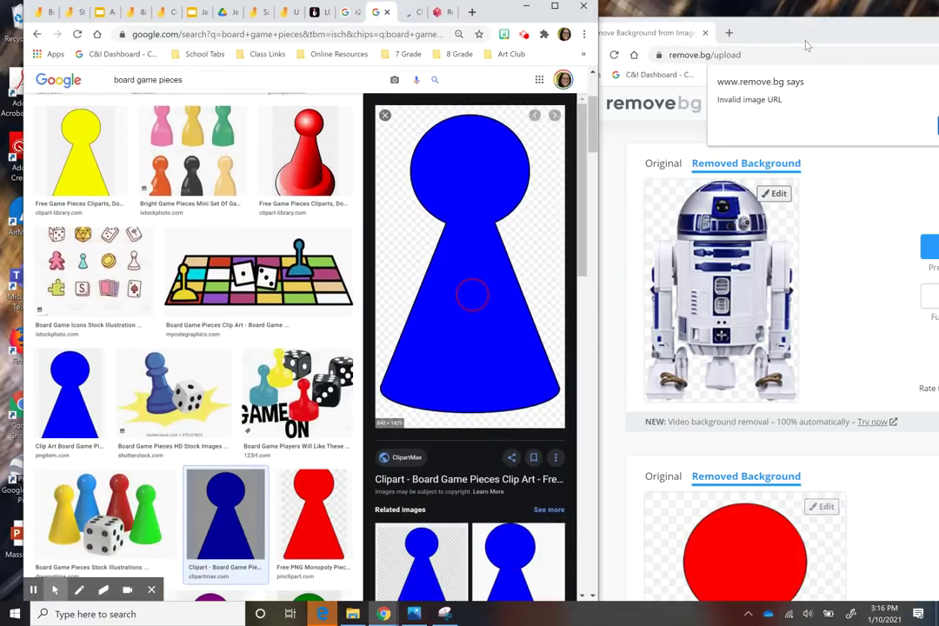
- Dismiss remove.bg's invalid image URL alert and drop the blue pawn in for background removal
left_click(807, 45)
left_click_drag(850, 46, 784, 53)
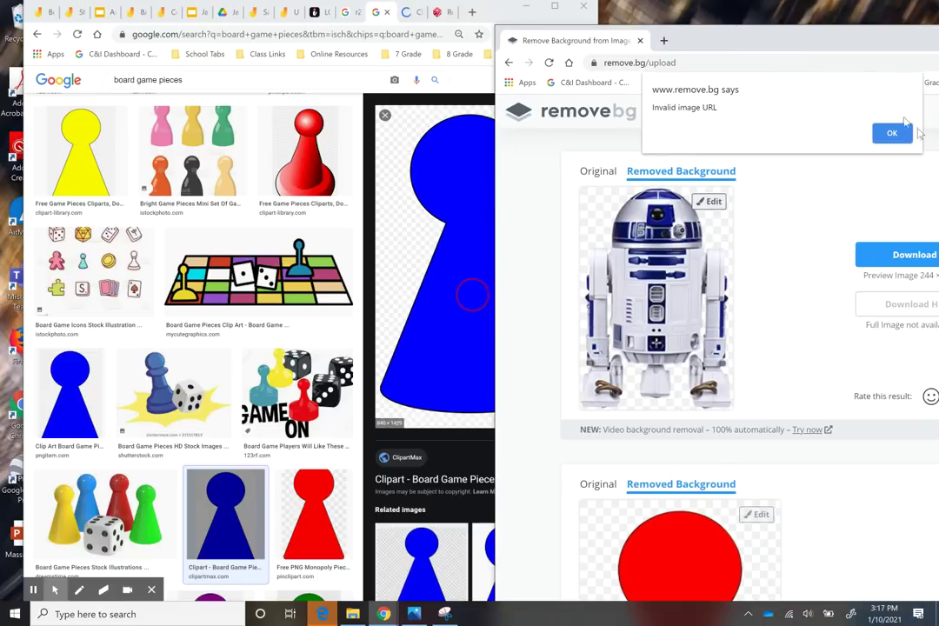
left_click_drag(894, 136, 855, 132)
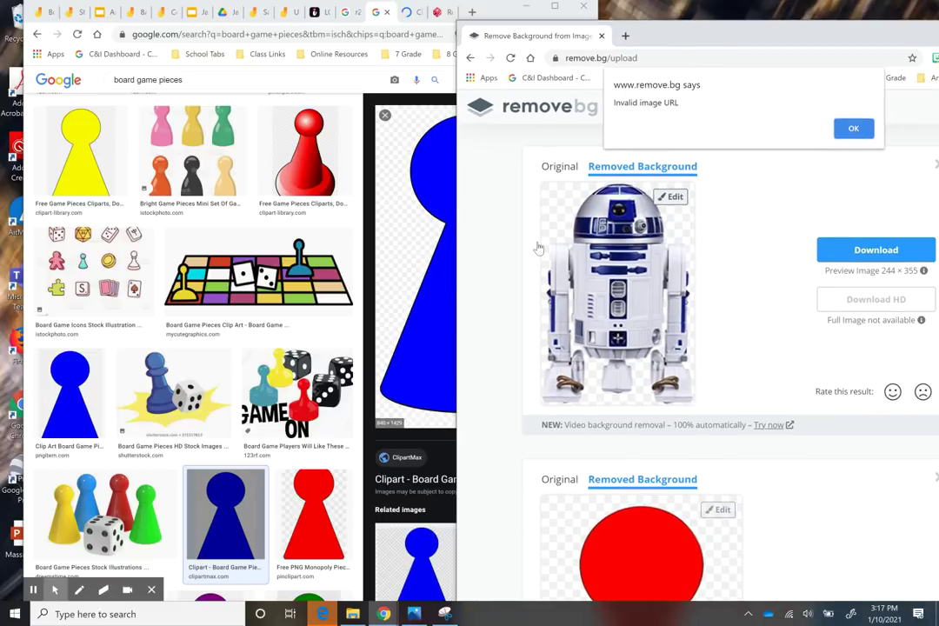
left_click(853, 128)
left_click(417, 555)
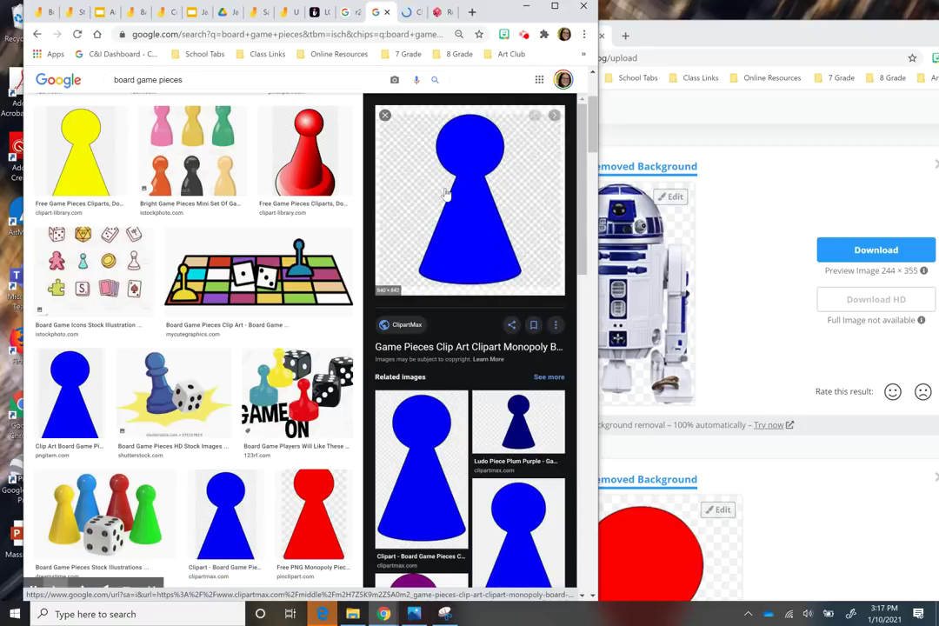
left_click_drag(445, 193, 658, 230)
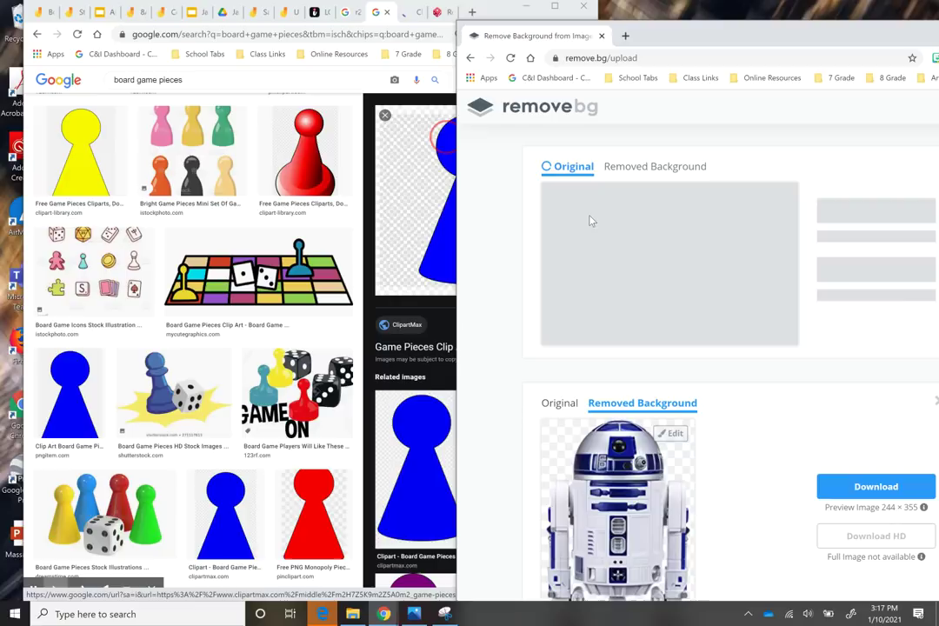
- Copy the background-free blue pawn and paste it, shrunk, just left of Inicio on the Sample board
right_click(659, 259)
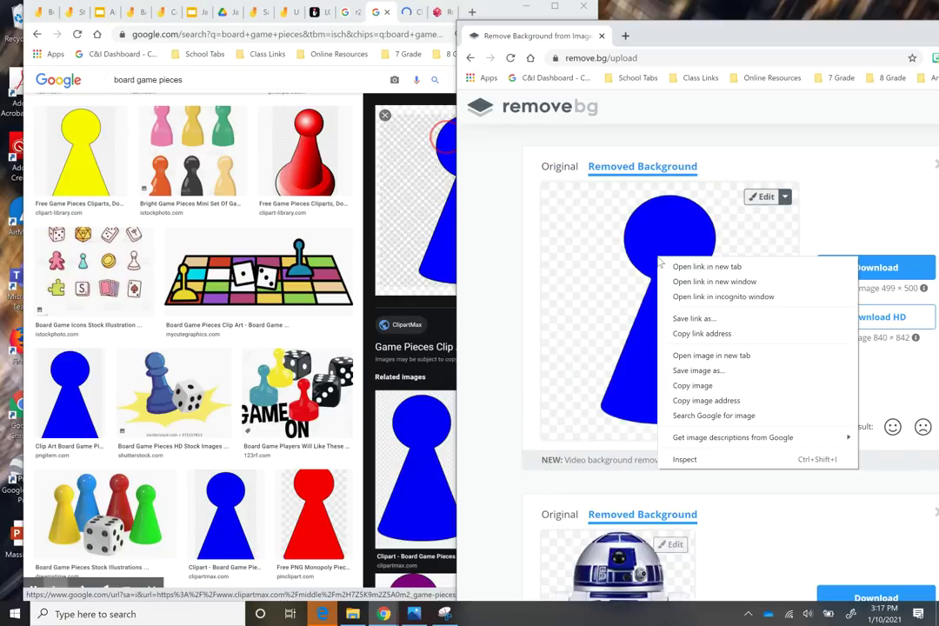
left_click(693, 386)
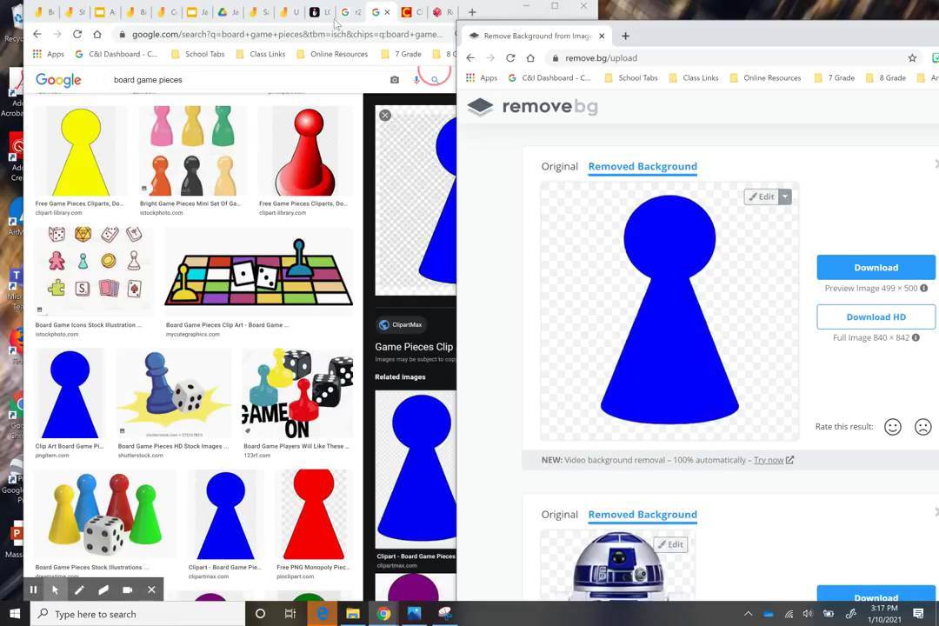
left_click(260, 13)
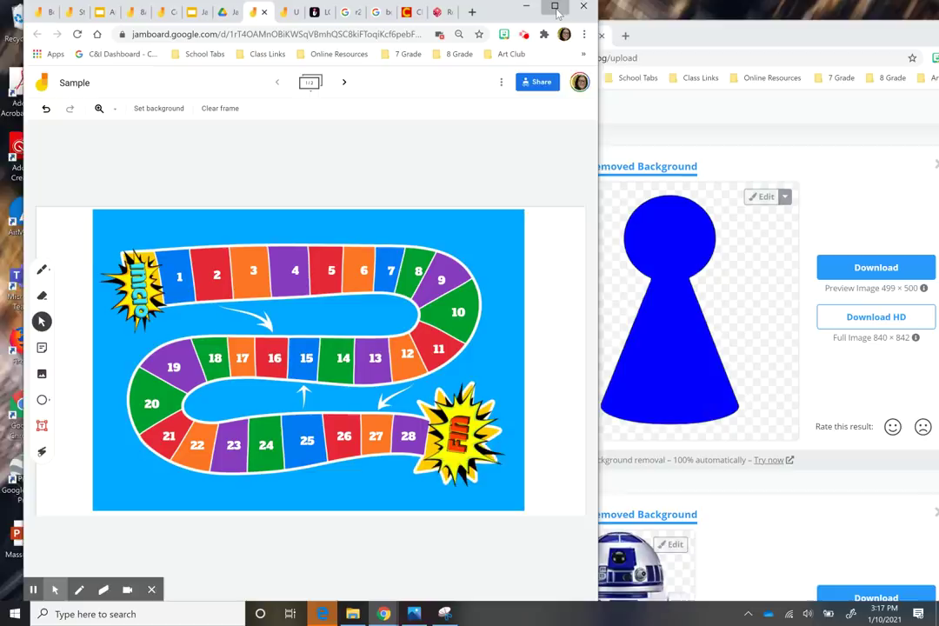
key("super+Up")
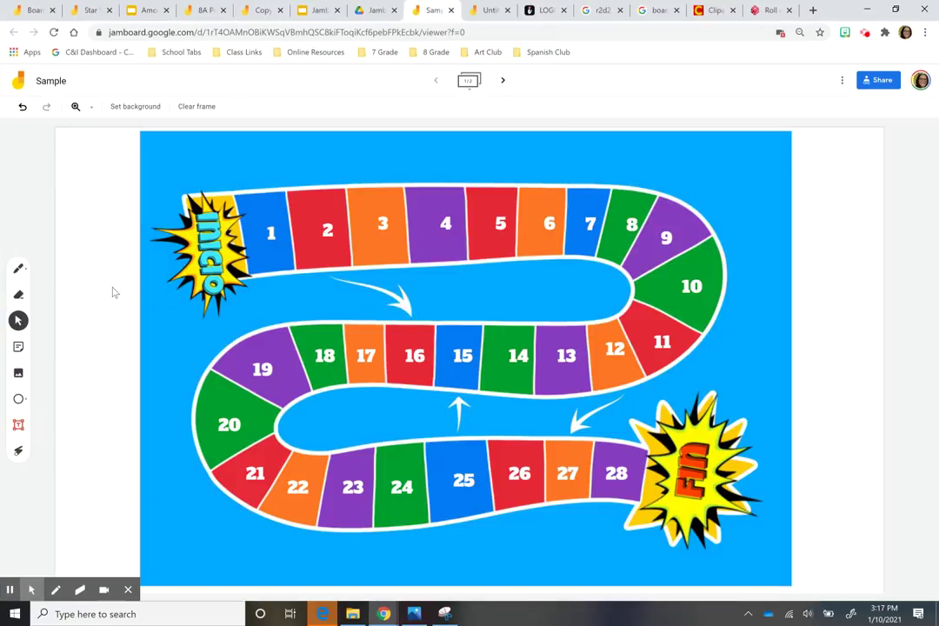
right_click(113, 293)
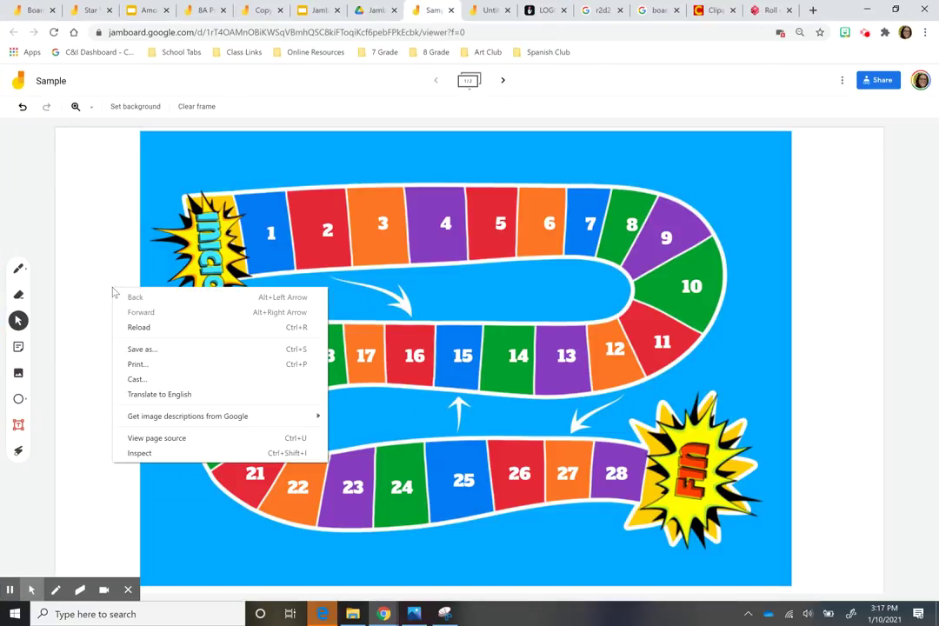
left_click(178, 277)
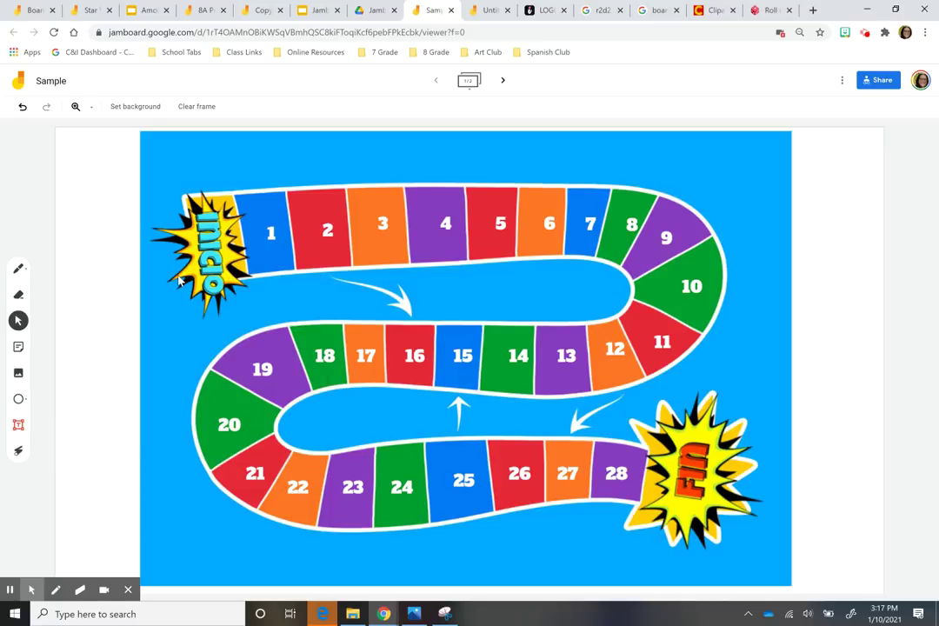
key("ctrl+v")
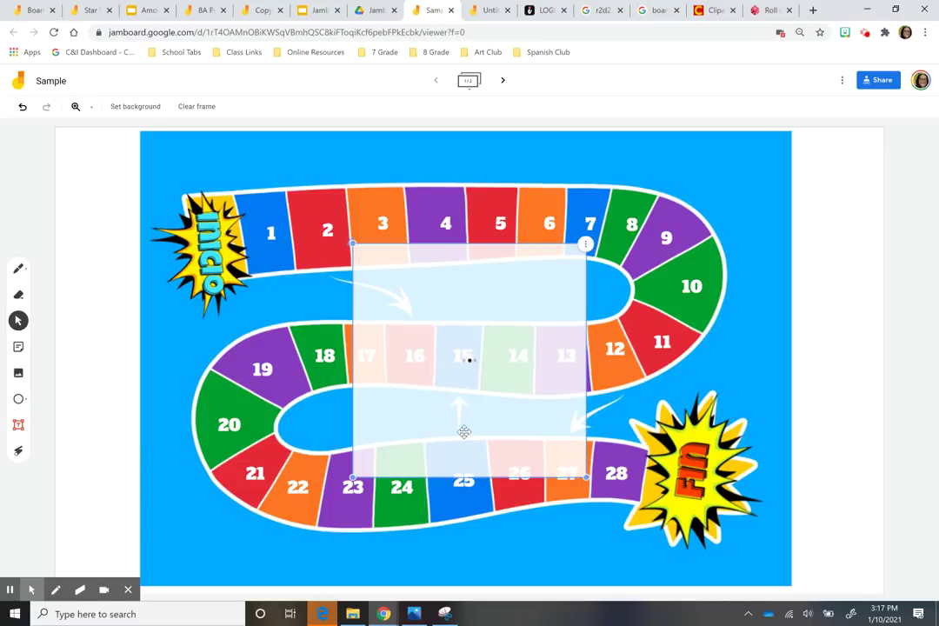
left_click_drag(354, 477, 106, 233)
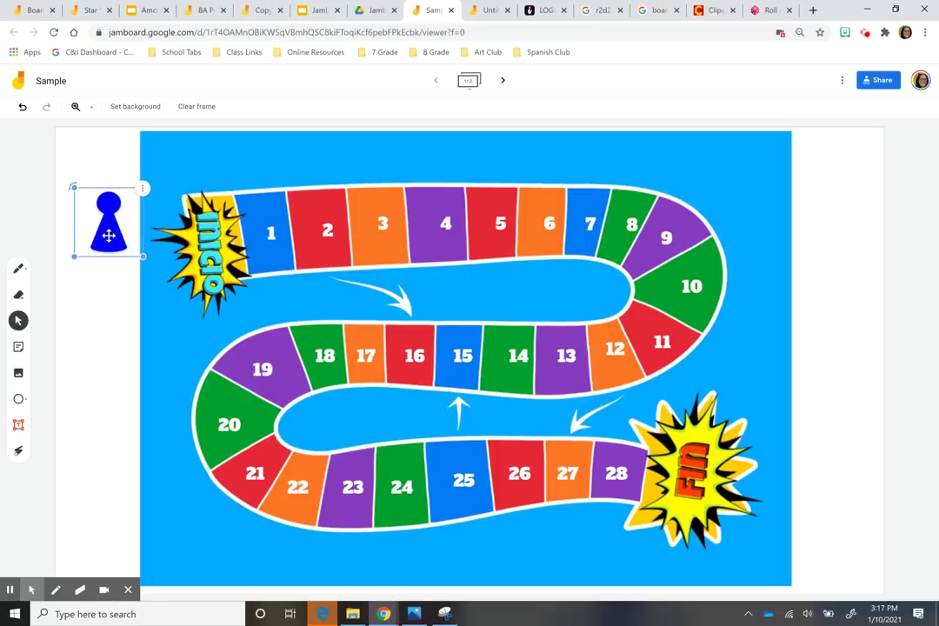
left_click(65, 407)
- Insert a black-and-white die from a 'dice' image search, shrunk, beside square 21 at lower left
left_click(19, 373)
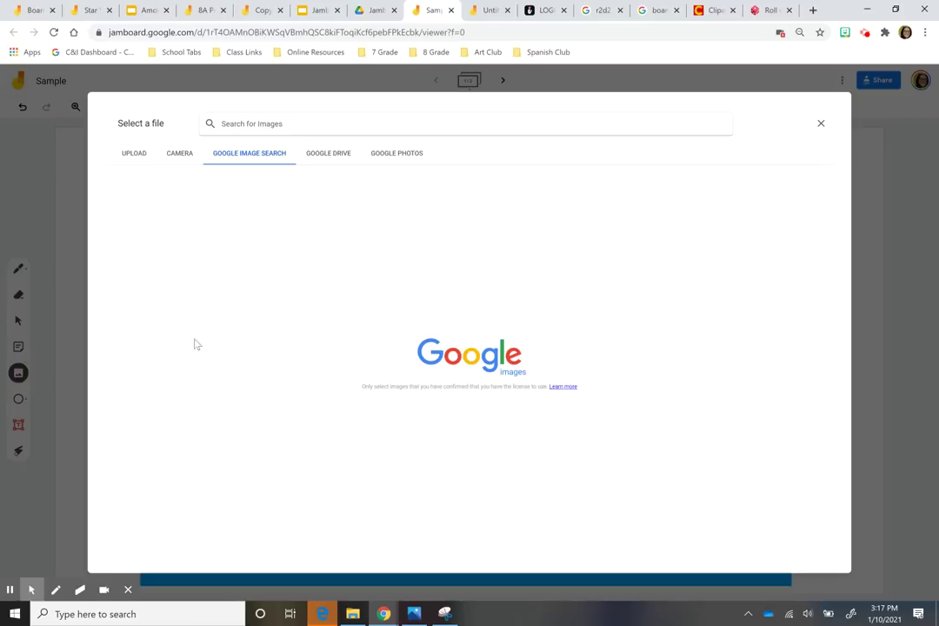
left_click(341, 127)
type("d")
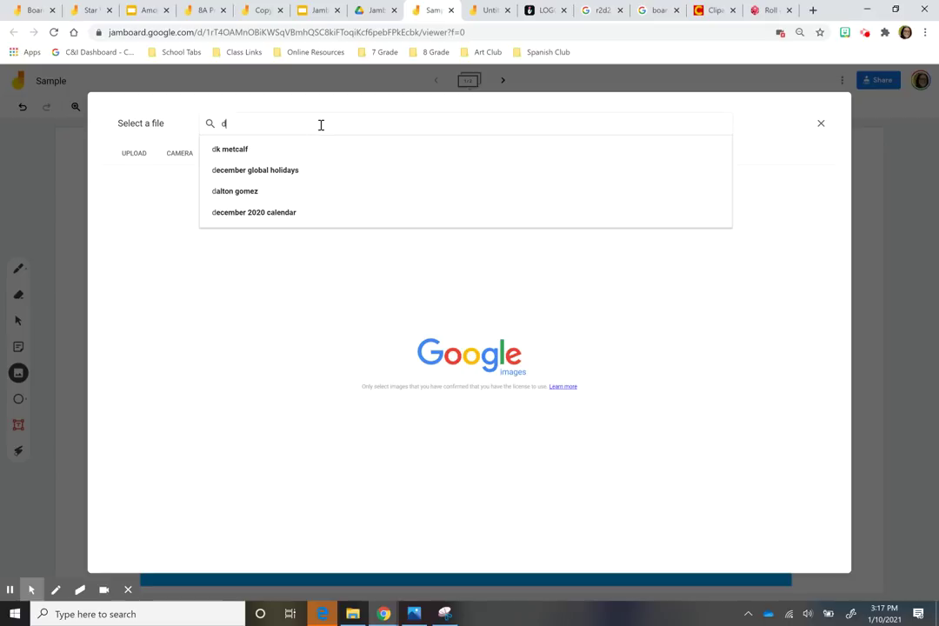
type("ice")
key("Return")
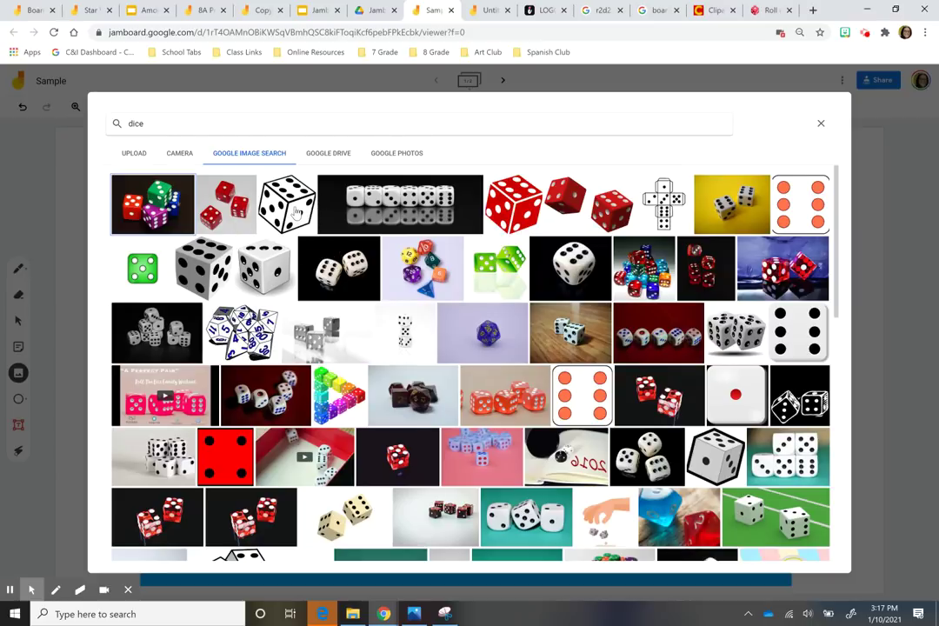
left_click(292, 209)
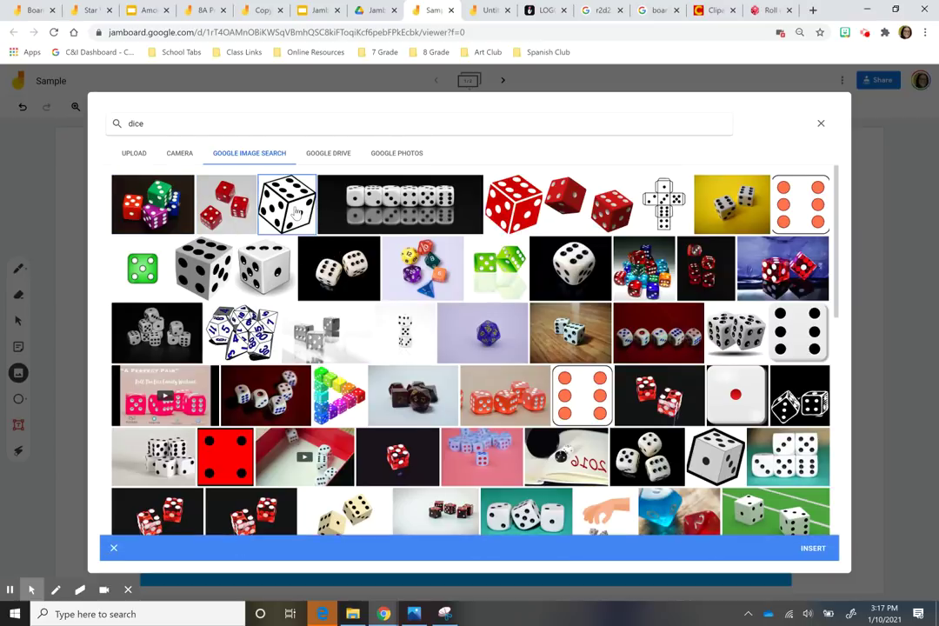
left_click(809, 549)
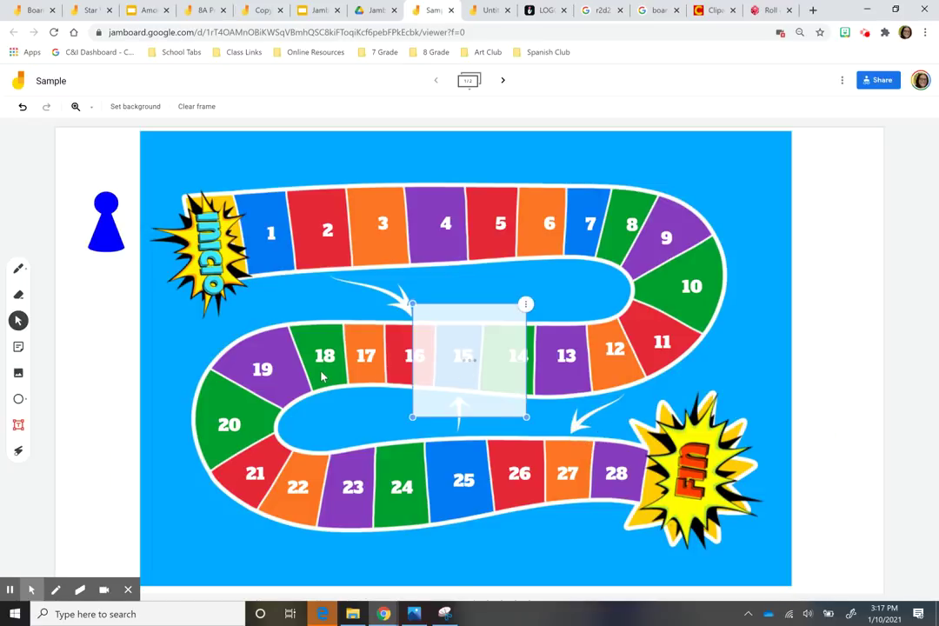
left_click_drag(418, 413, 477, 374)
left_click_drag(492, 335, 189, 529)
left_click(366, 331)
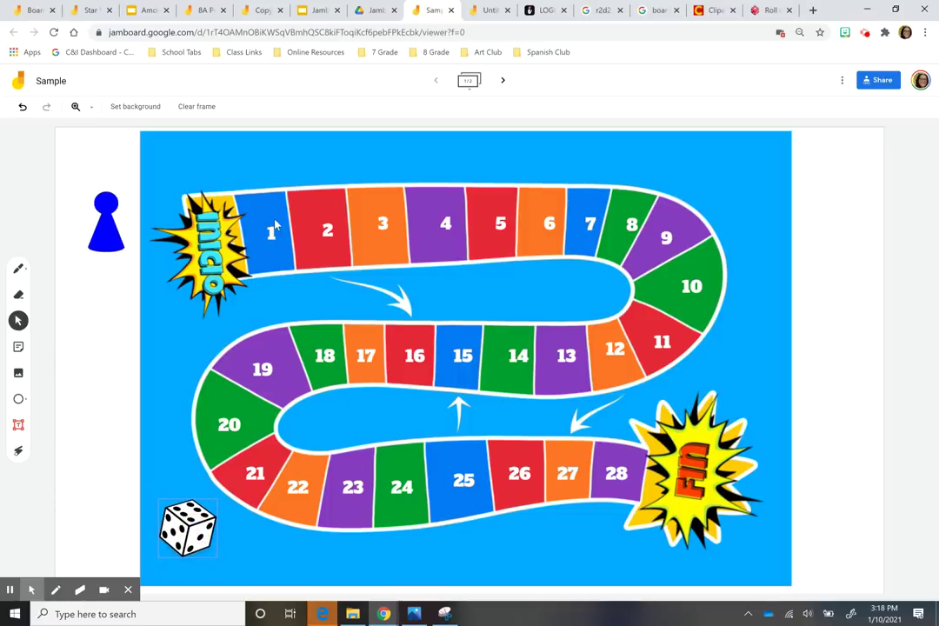
left_click(184, 523)
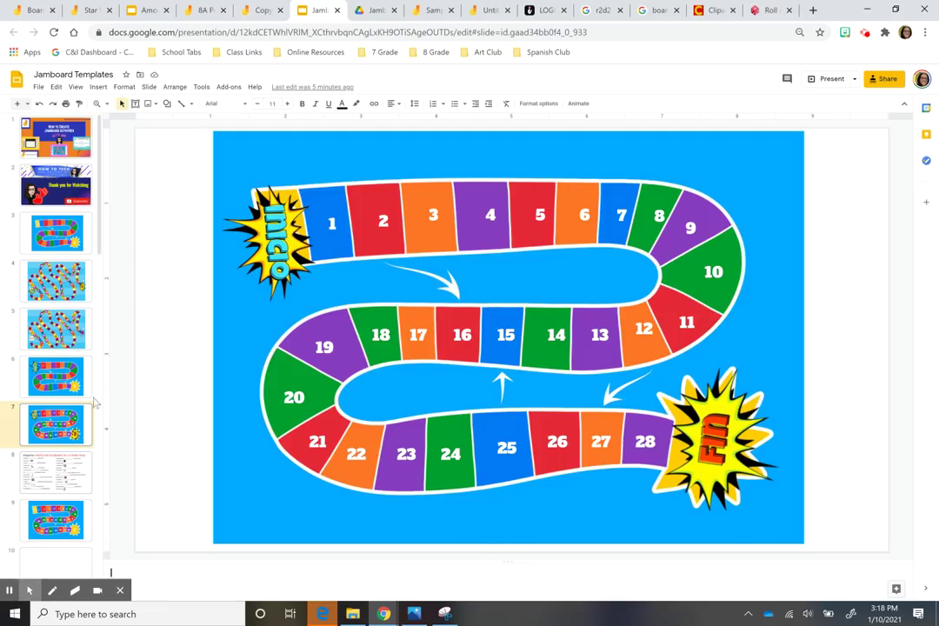
- Flip through the Board Game Template jam's frames, then return to the Jamboard Templates deck
key("Down")
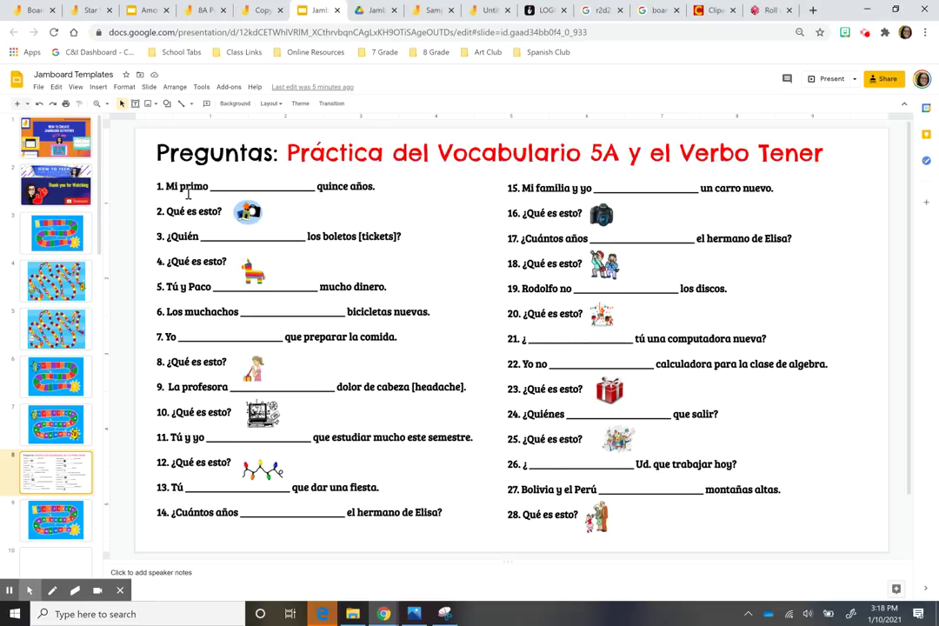
left_click(32, 9)
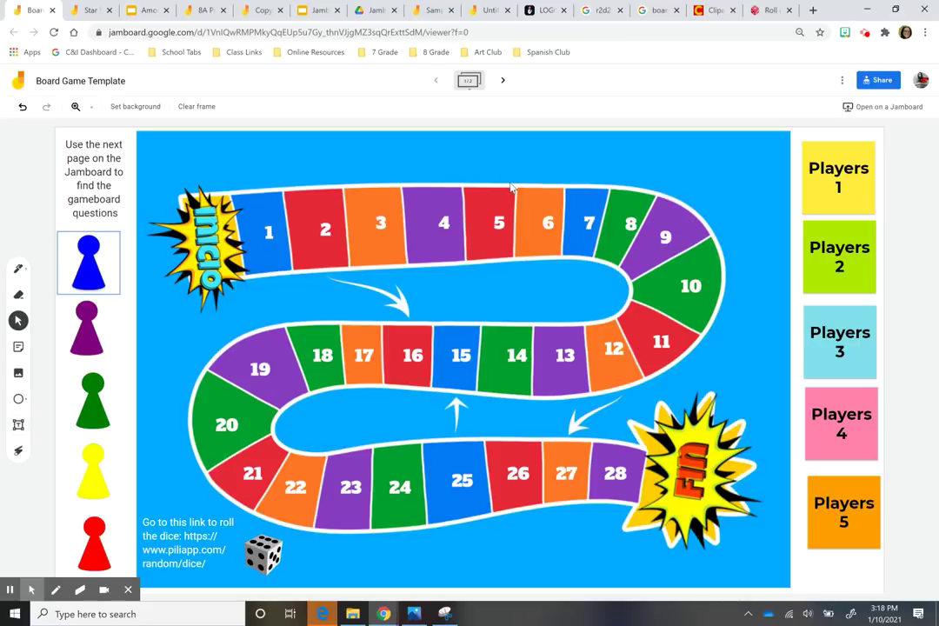
left_click(835, 184)
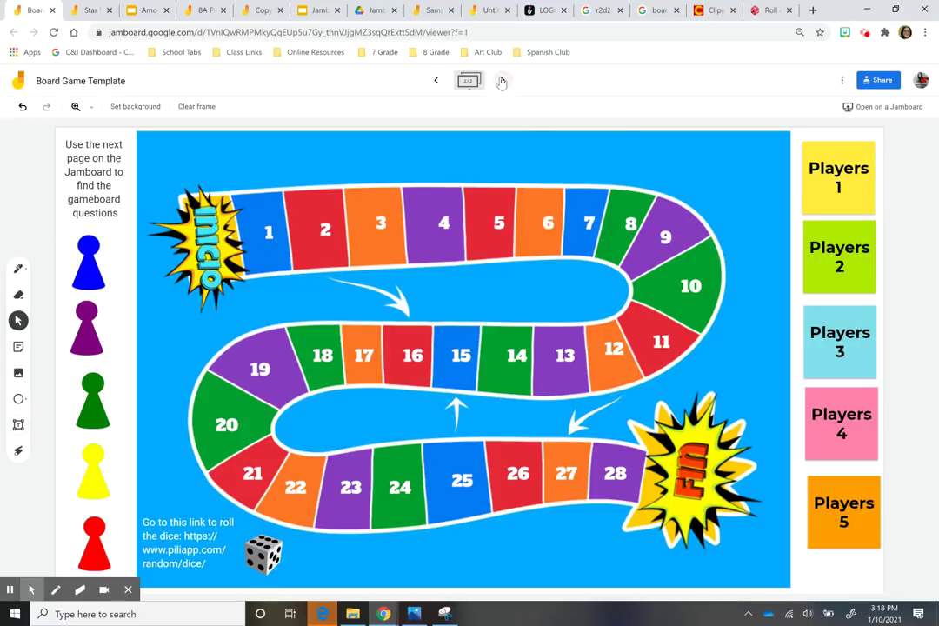
left_click(503, 80)
left_click(436, 80)
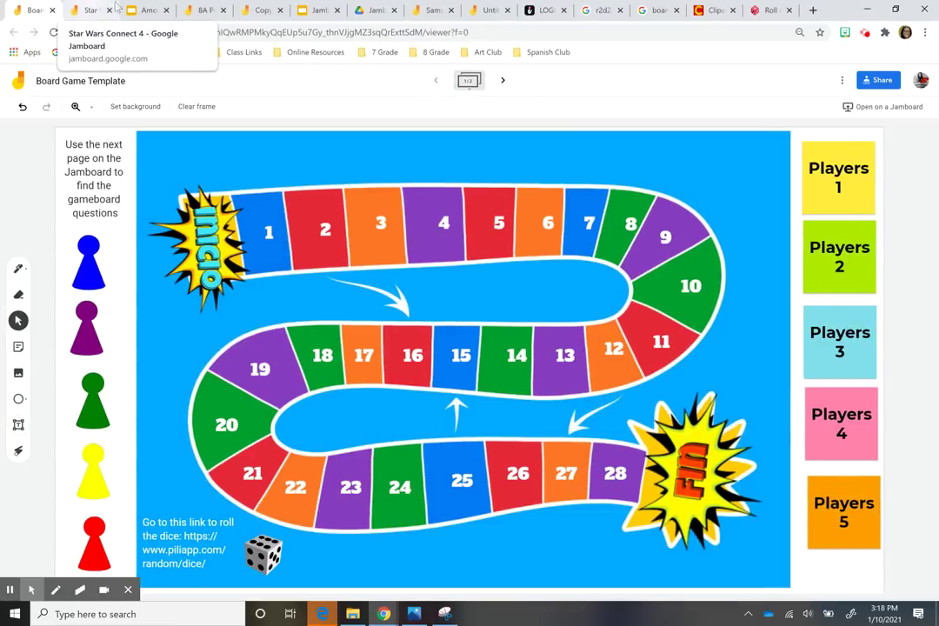
left_click(322, 10)
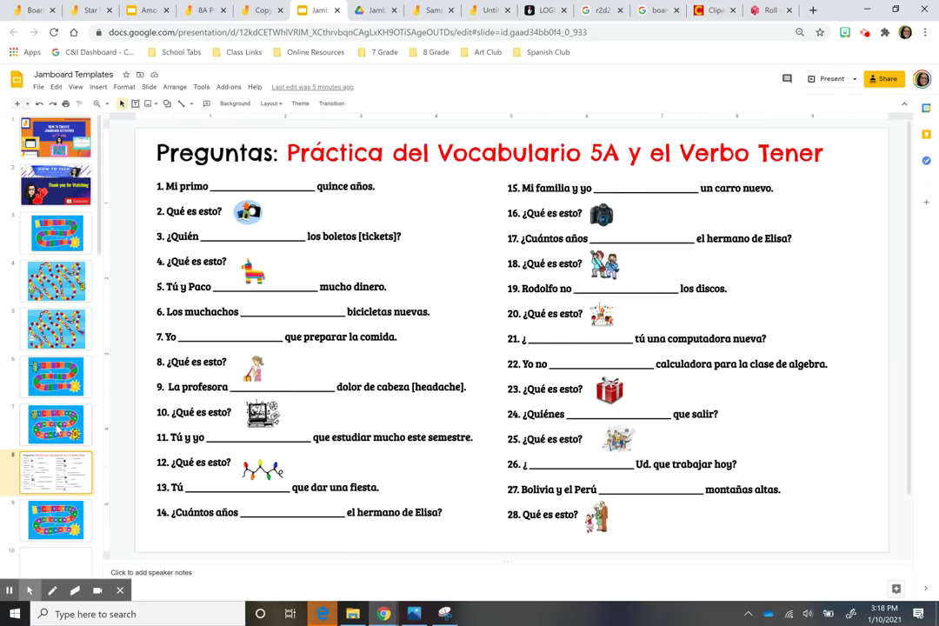
- Inspect the CONECTA 4 and Preterite er/ir Verbs titles on slide 12's Among Us board
scroll(57, 422, "down", 5)
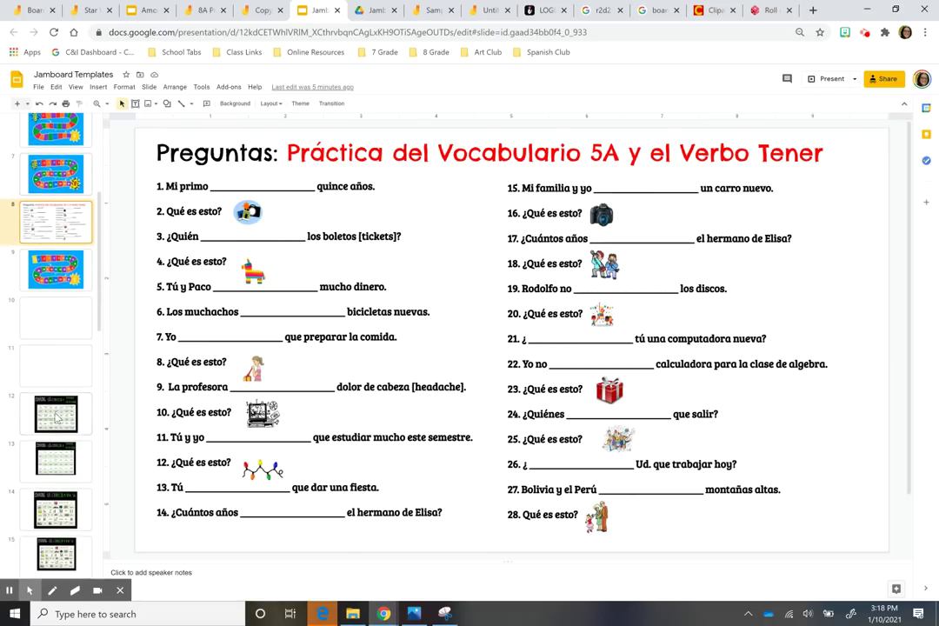
left_click(57, 426)
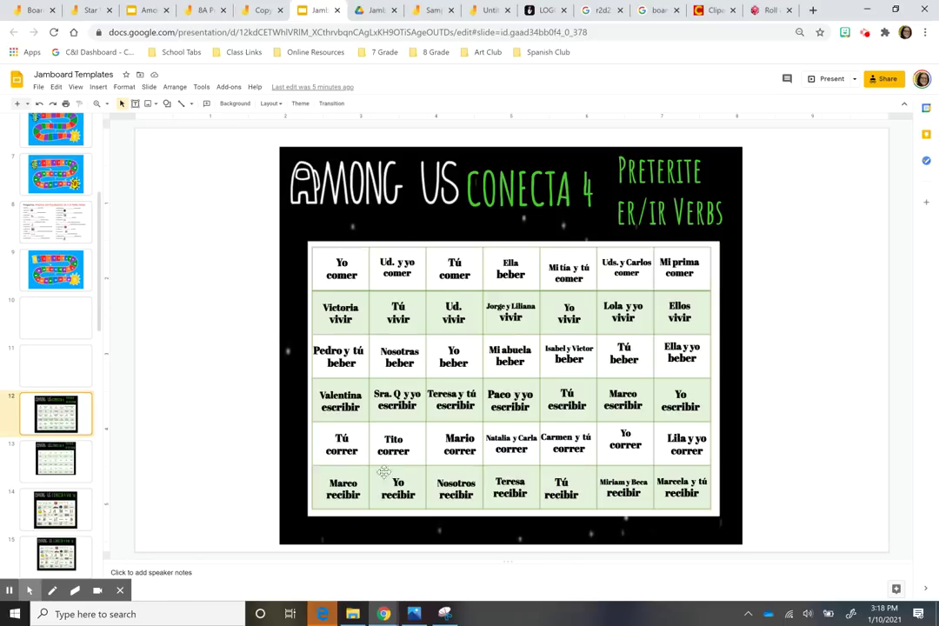
left_click(651, 184)
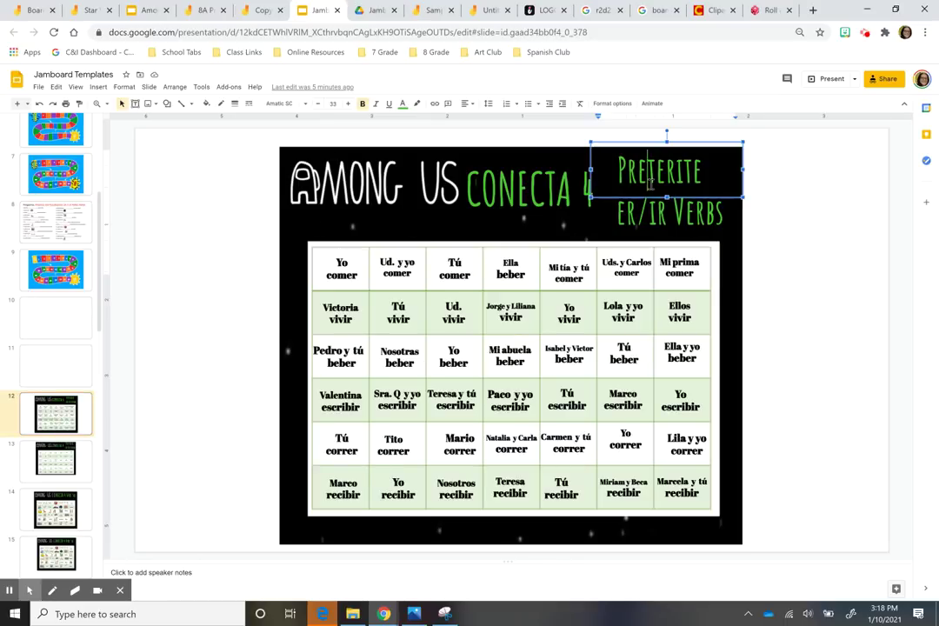
left_click(520, 190)
left_click(665, 174)
left_click(497, 189)
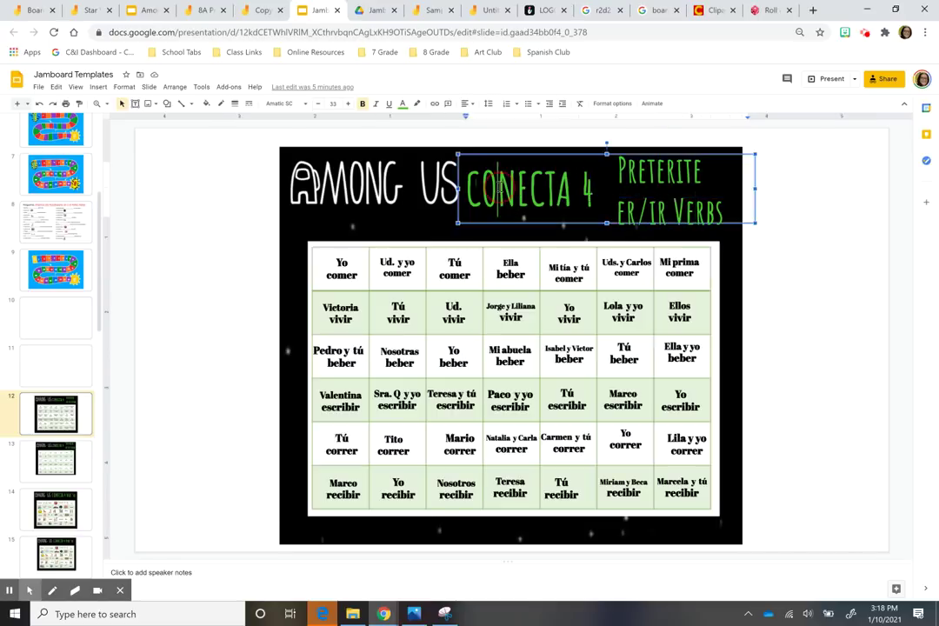
- Move past slides 13 and 16 to open slide 18's Star Wars Conecta 4 grid
left_click(63, 466)
scroll(63, 465, "down", 3)
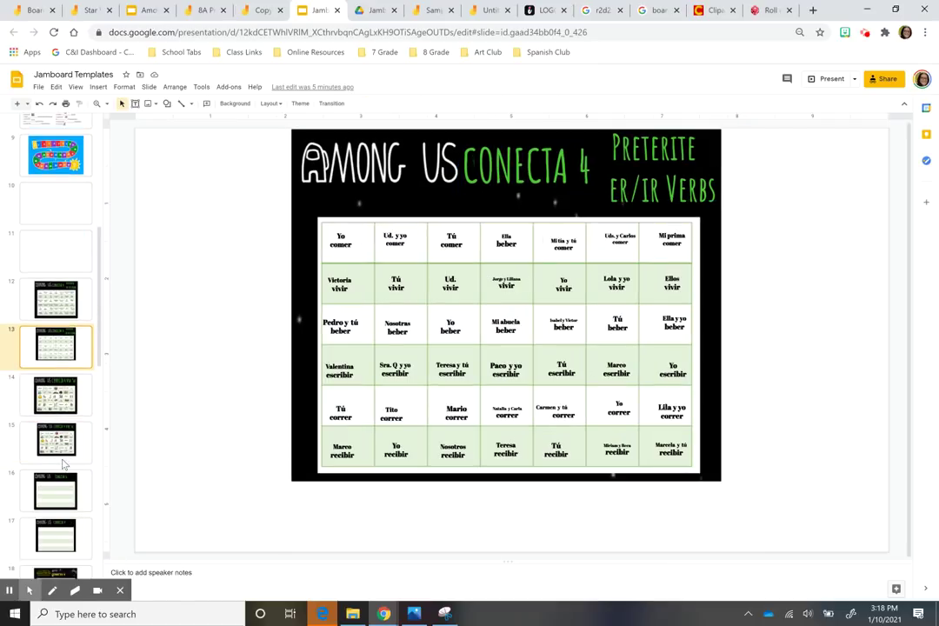
left_click(63, 465)
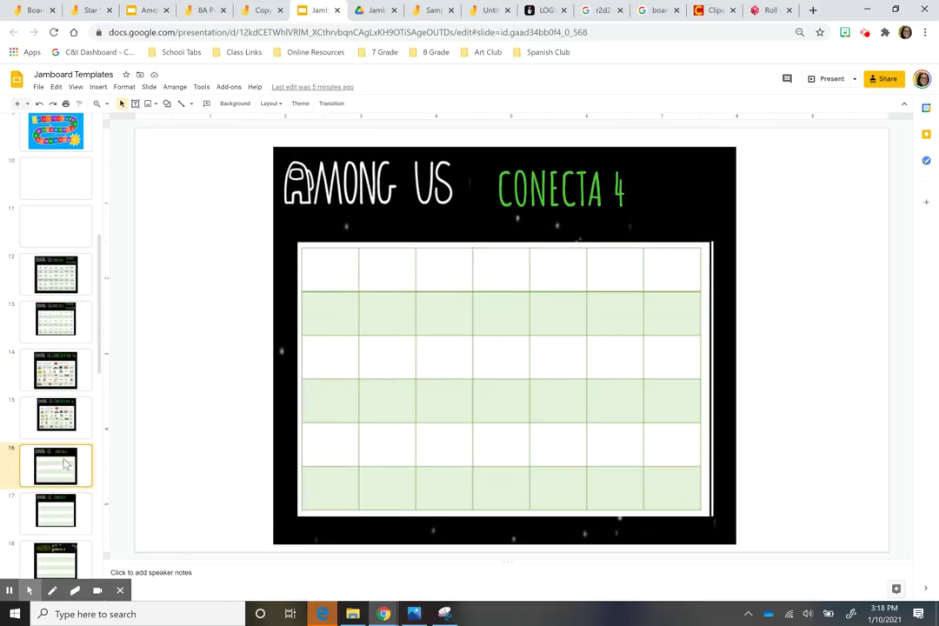
scroll(63, 465, "down", 2)
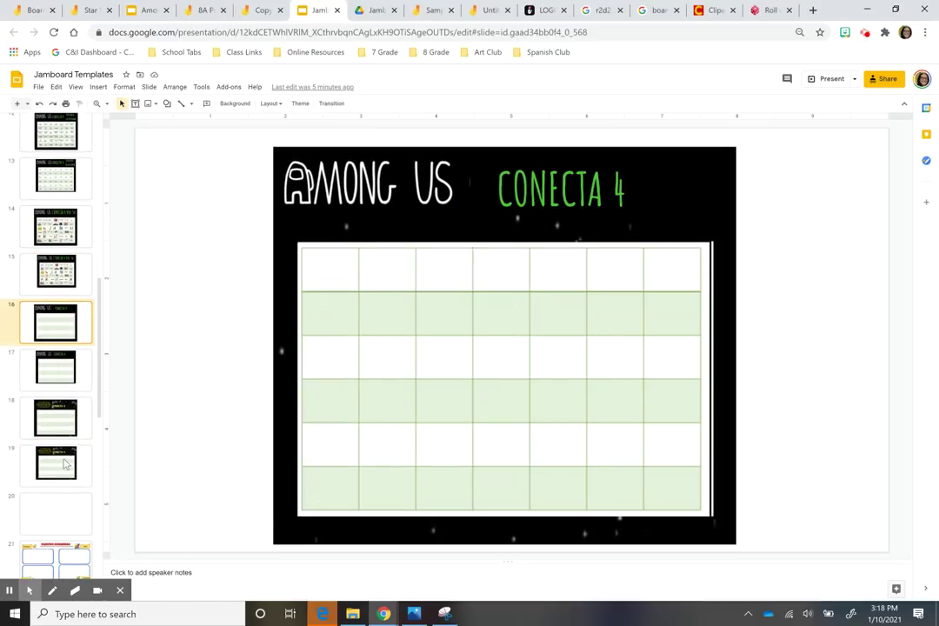
left_click(63, 418)
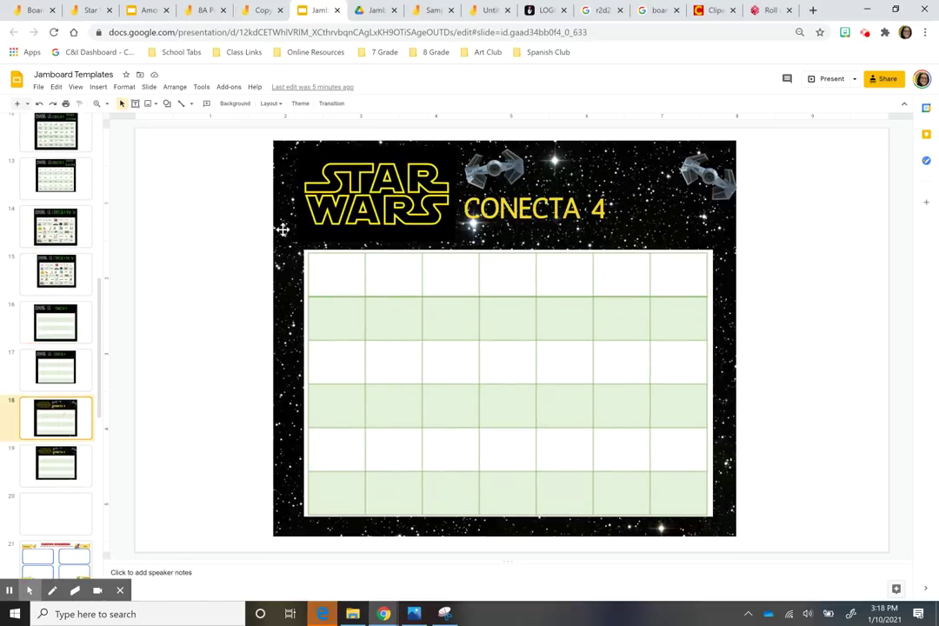
left_click(382, 289)
left_click_drag(384, 289, 553, 321)
left_click(318, 304)
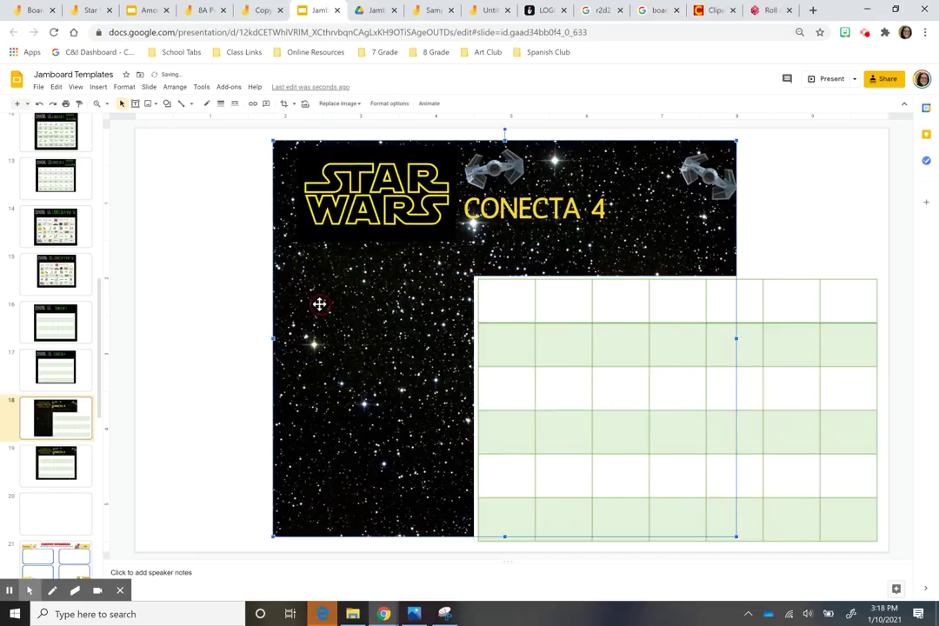
left_click(665, 373)
left_click_drag(665, 372, 492, 341)
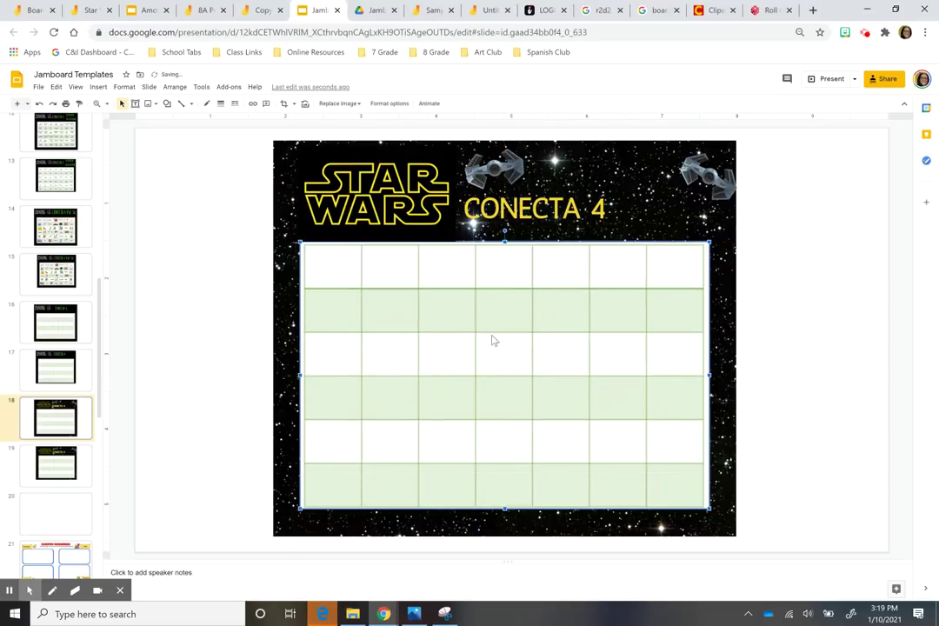
left_click(329, 166)
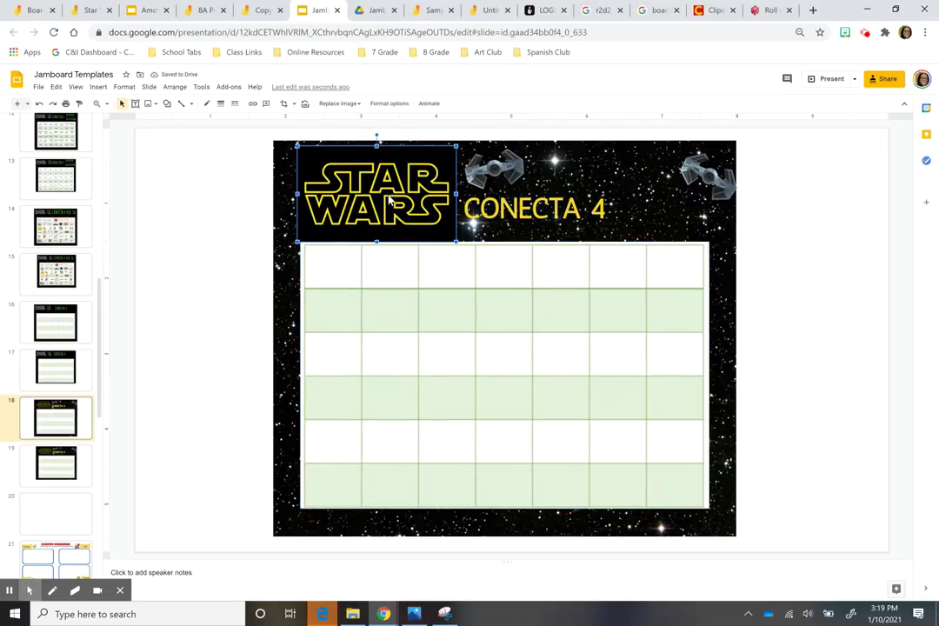
left_click_drag(338, 204, 284, 210)
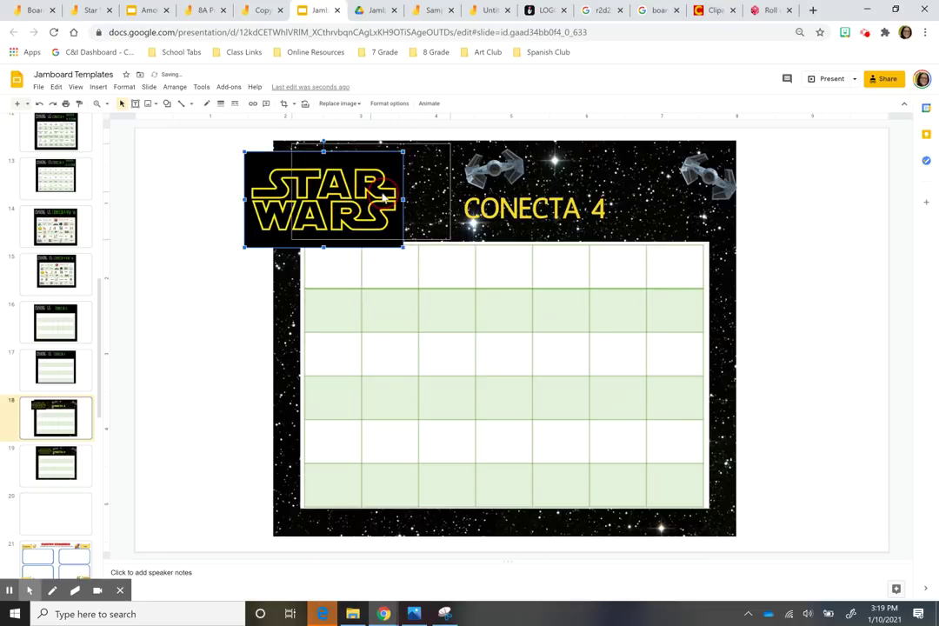
key("ctrl+z")
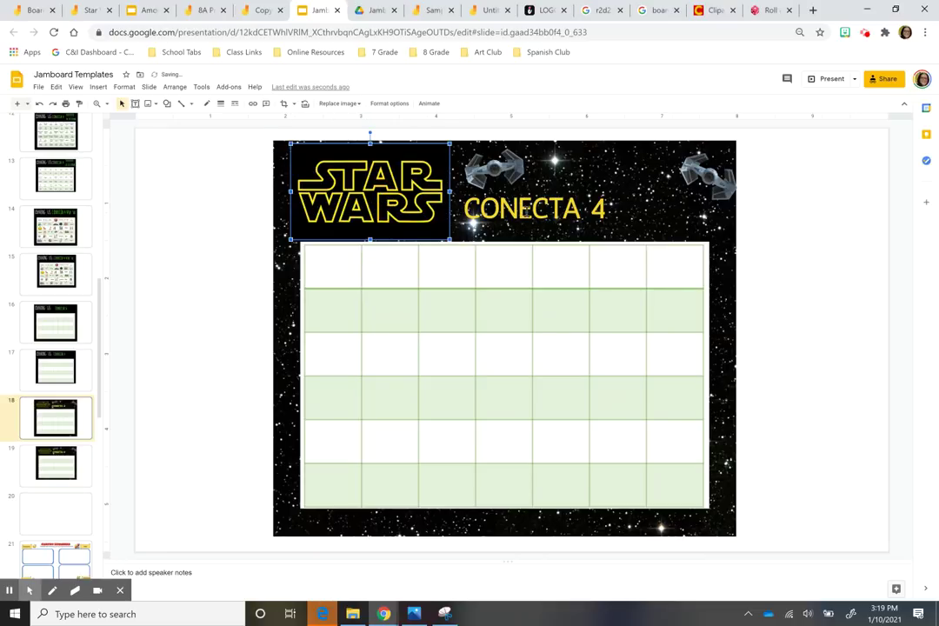
left_click(521, 209)
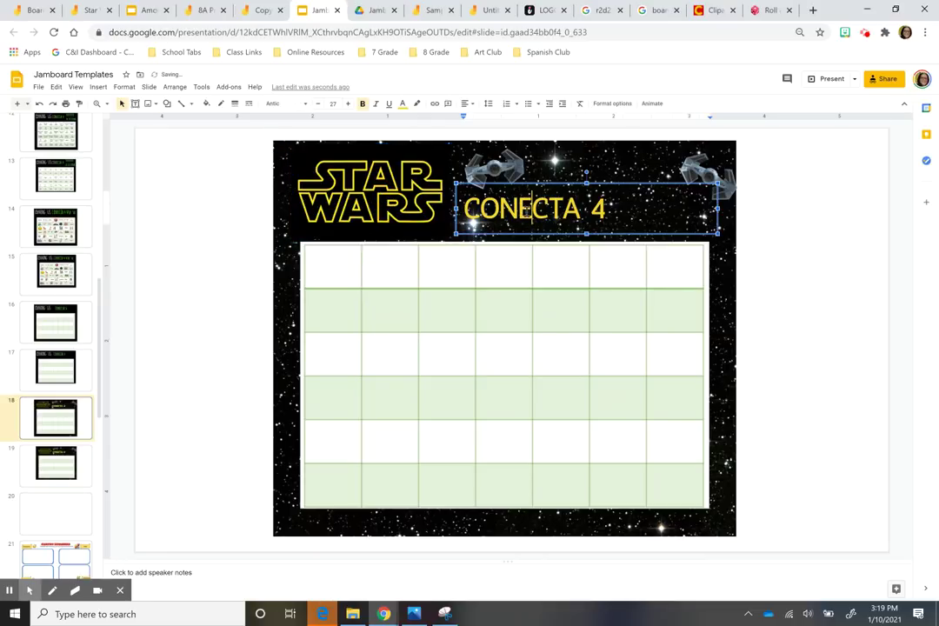
left_click(503, 163)
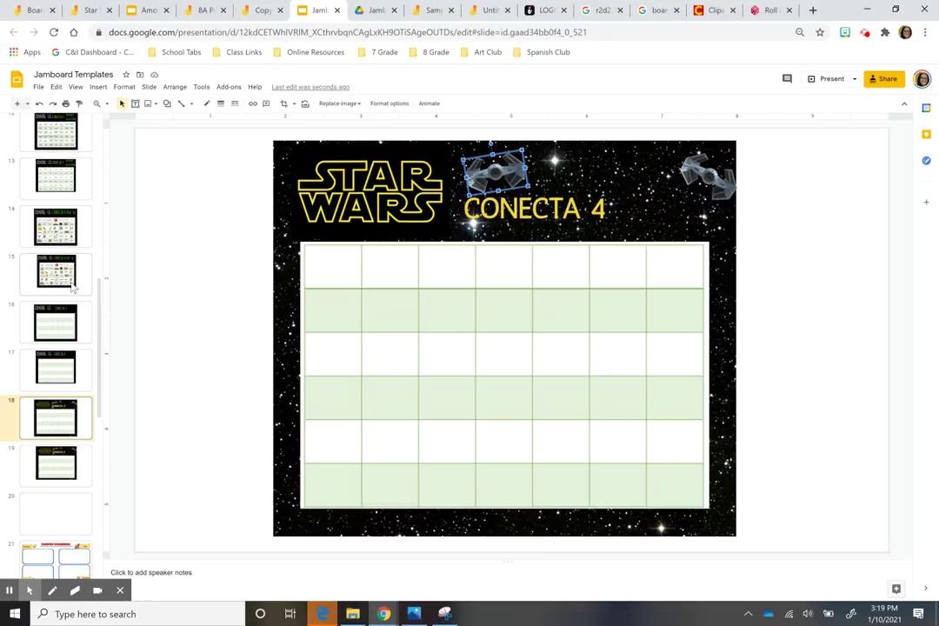
- Check the Among Us and Star Wars Conecta 4 slides, then bring up the Star Wars Connect 4 jam
left_click(73, 290)
scroll(52, 425, "down", 1)
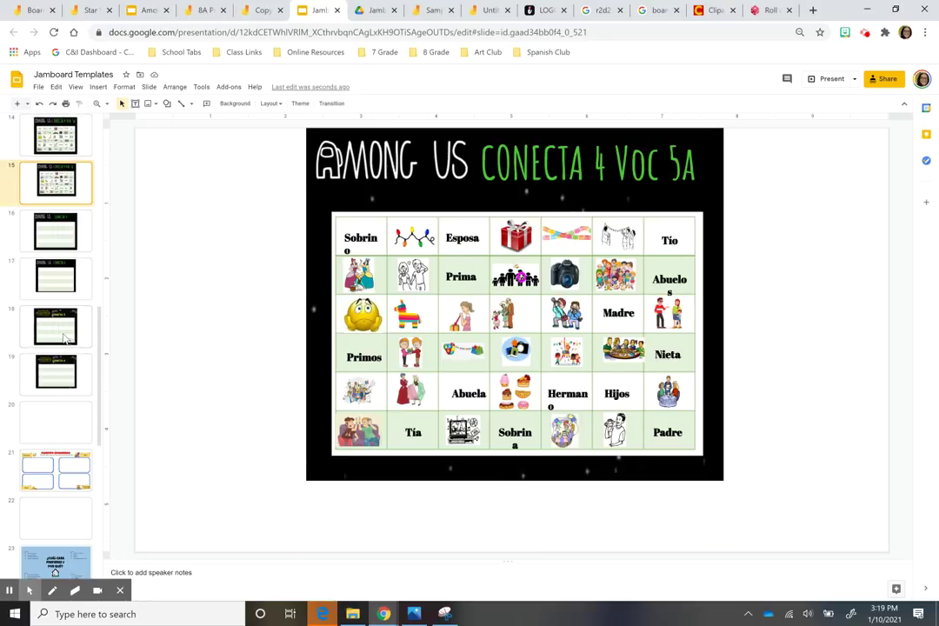
left_click(54, 329)
left_click(148, 9)
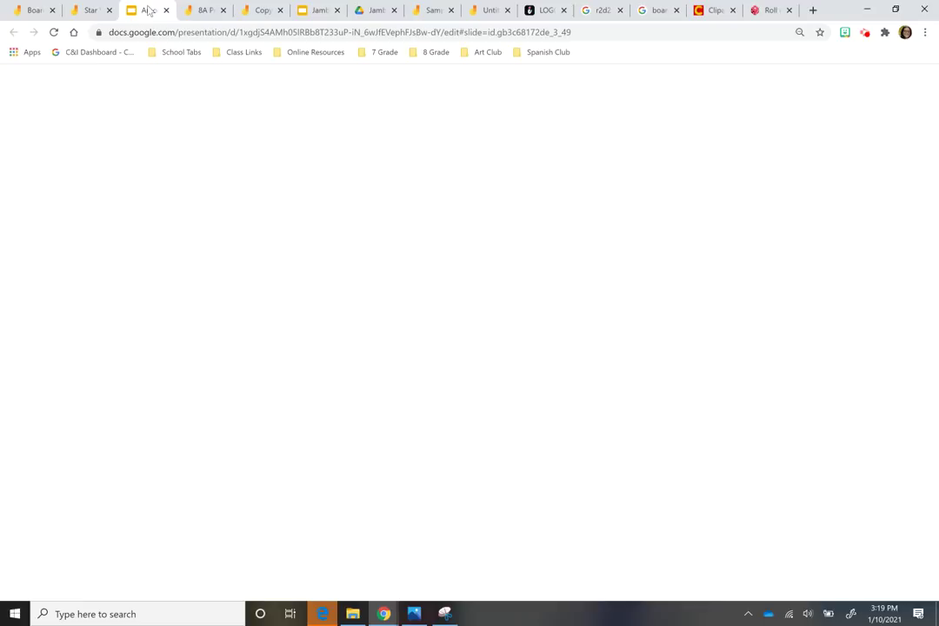
left_click(204, 9)
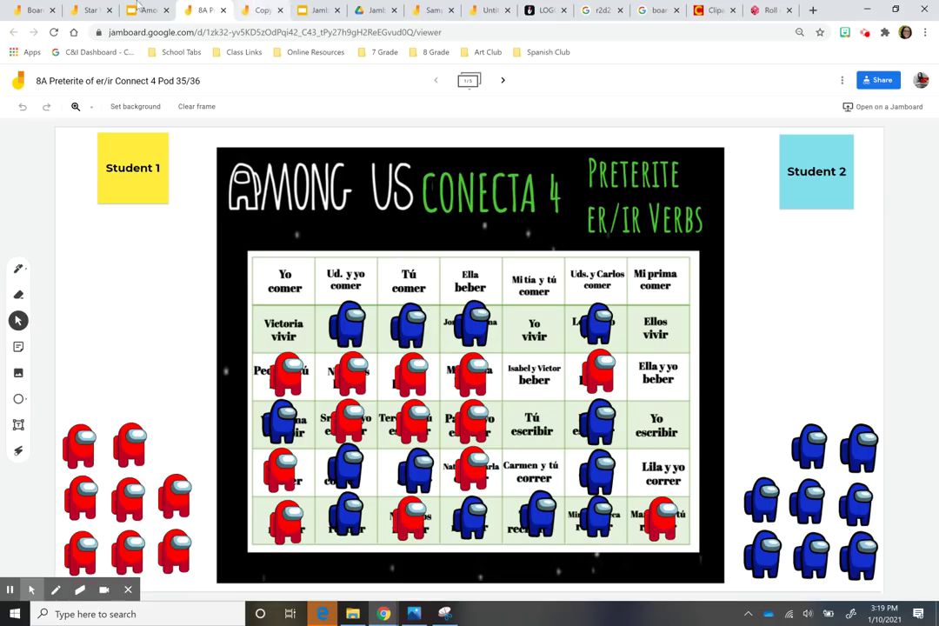
left_click(92, 10)
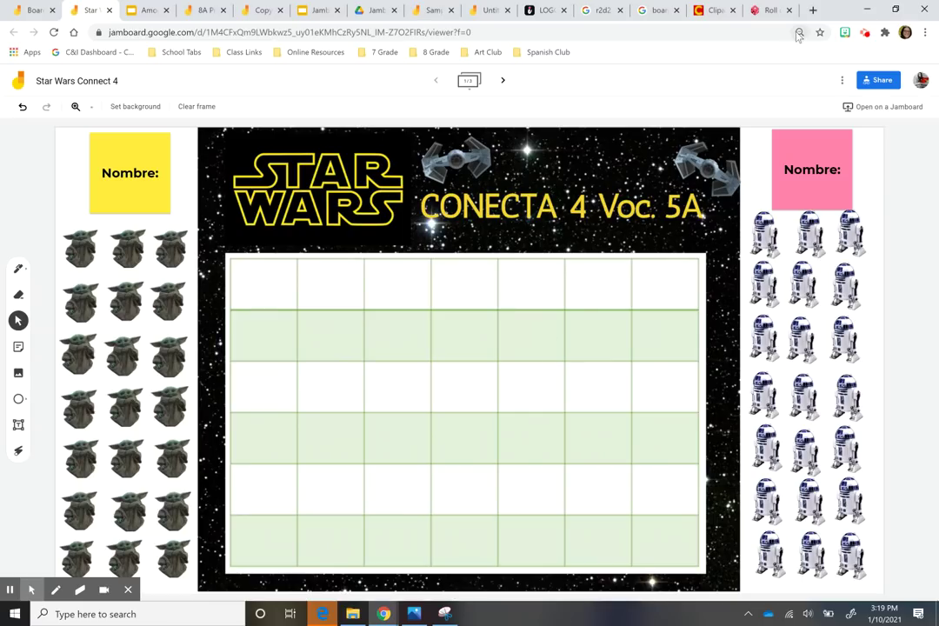
- Drop a related R2-D2 photo into remove.bg and copy the background-free 2560 × 2560 result
left_click(591, 11)
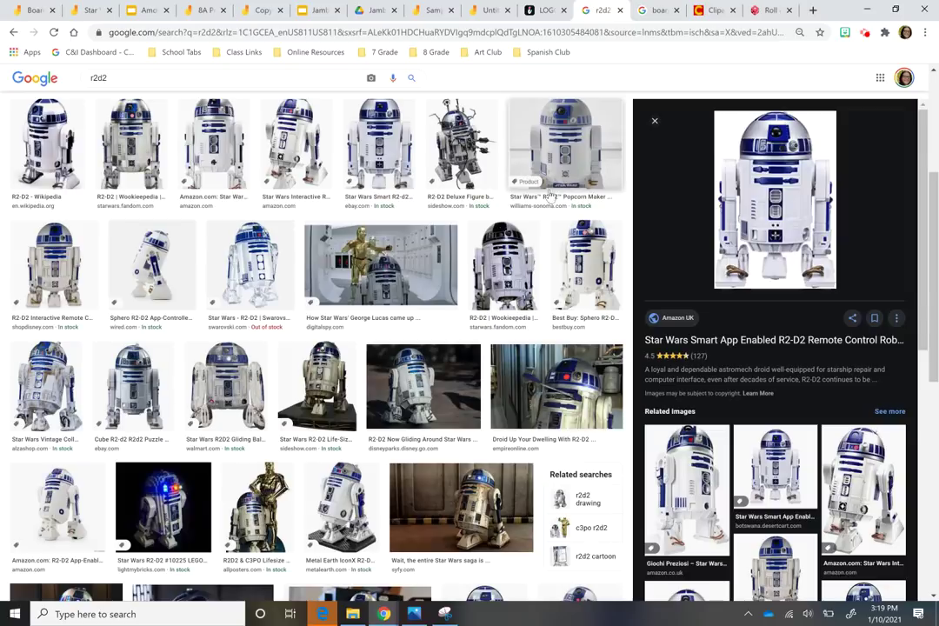
left_click(895, 9)
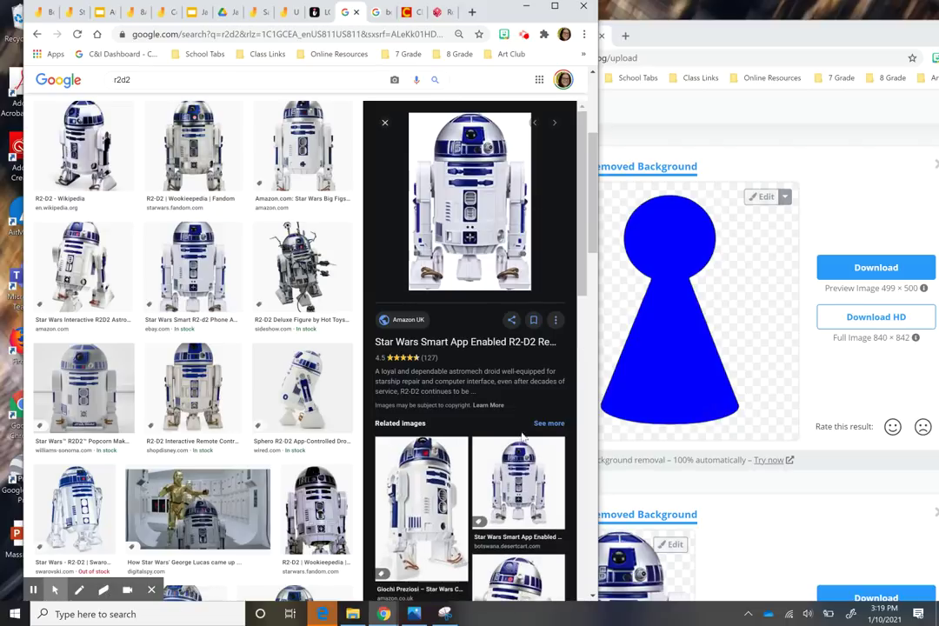
left_click(519, 474)
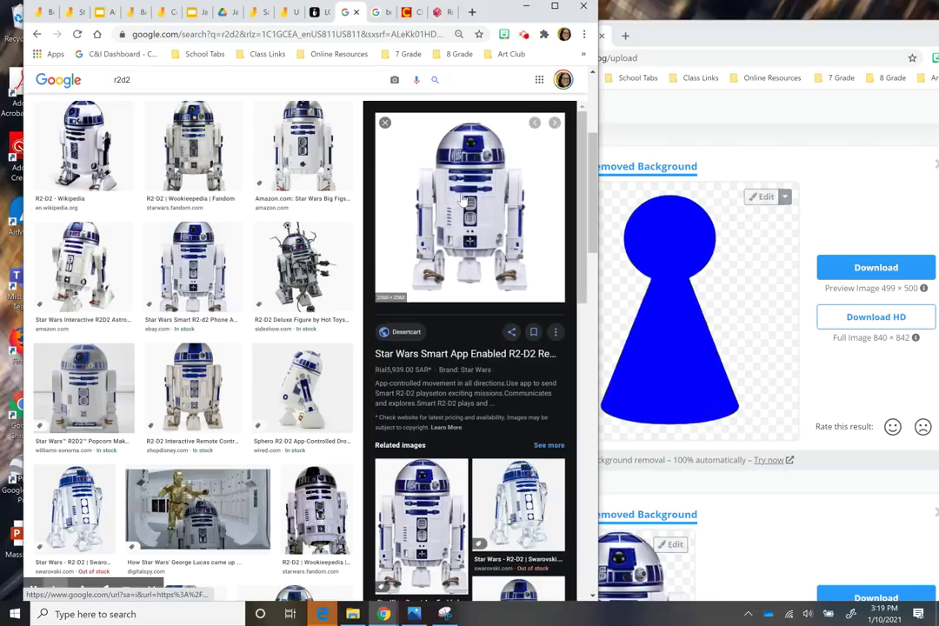
left_click_drag(388, 171, 735, 268)
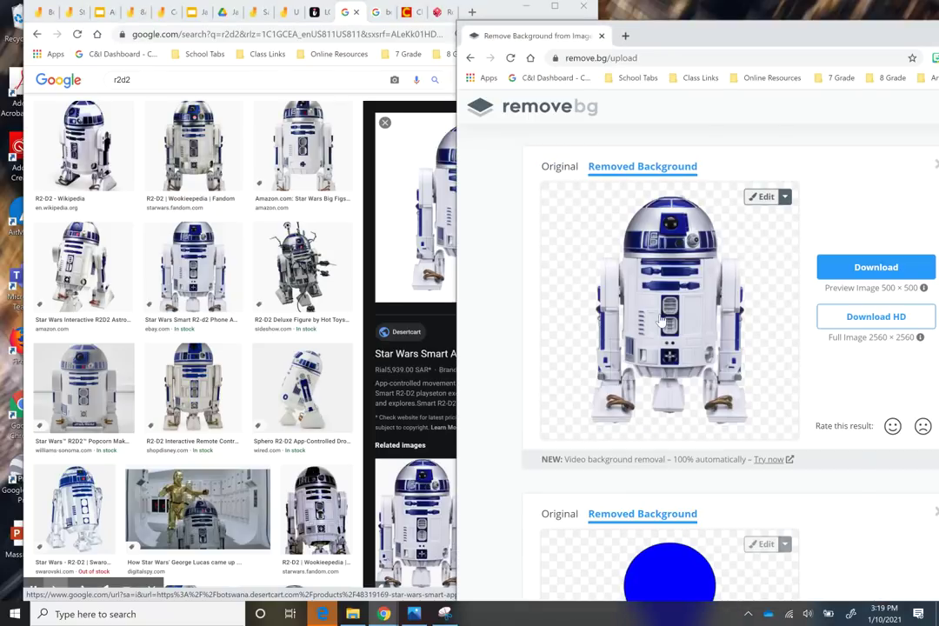
right_click(670, 318)
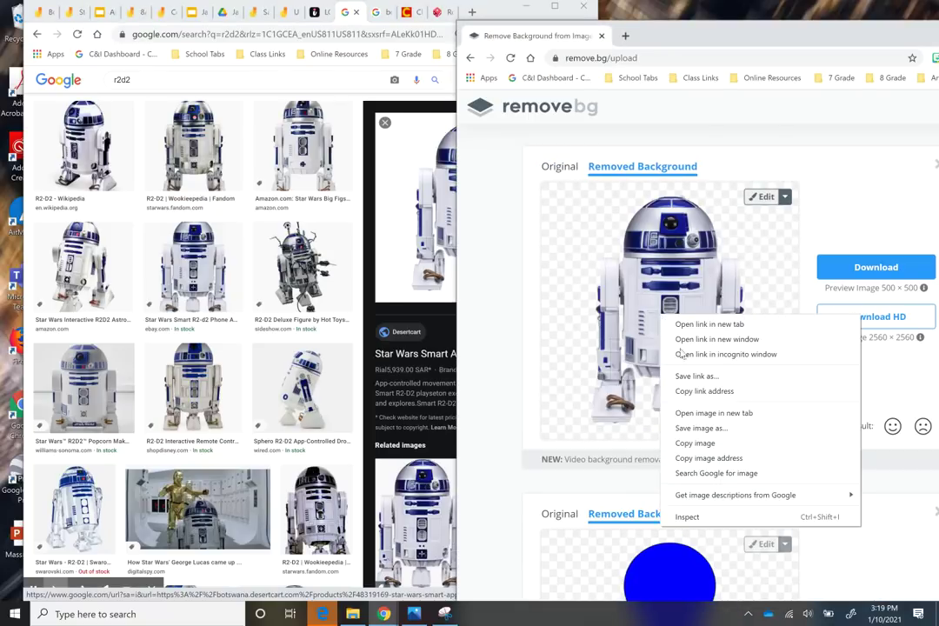
left_click(717, 445)
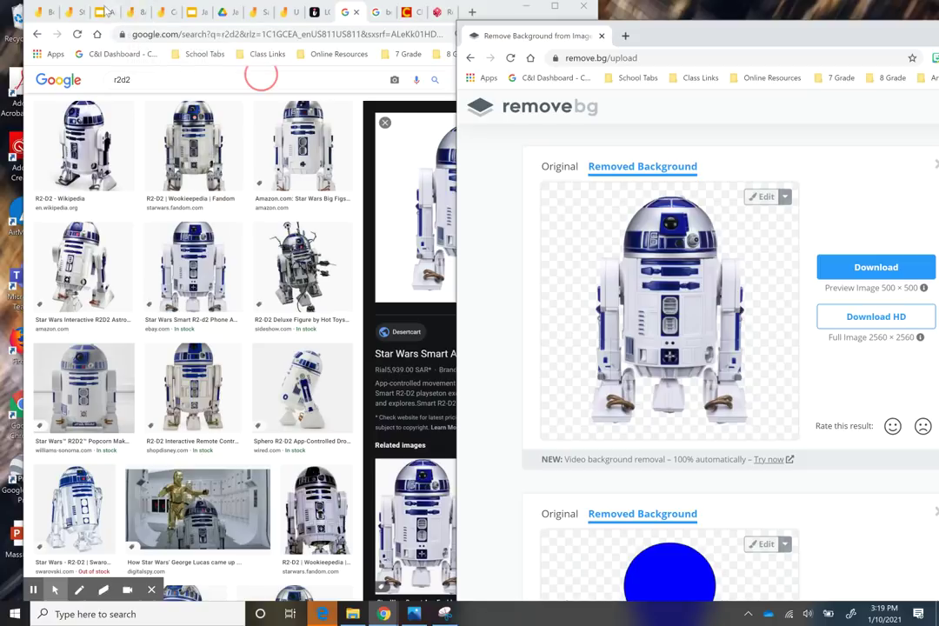
- Paste the R2-D2 image onto the Sample jam's board-game frame and maximize the window
left_click(131, 12)
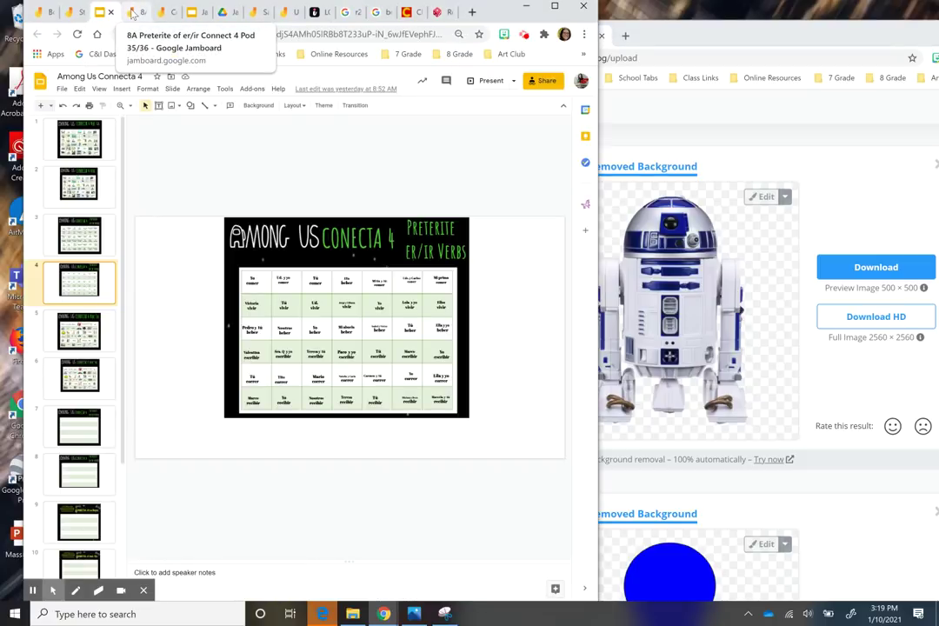
left_click(70, 12)
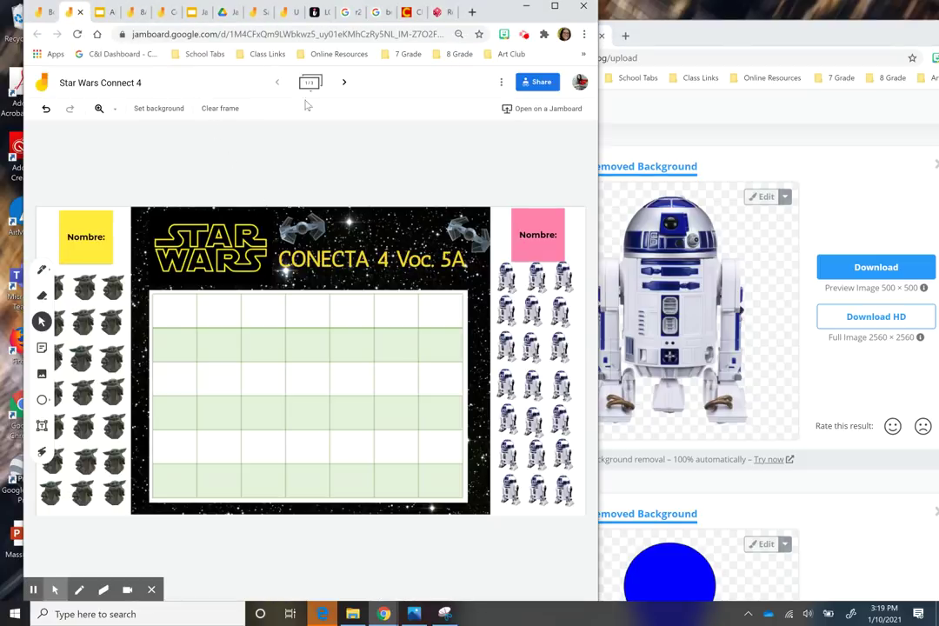
left_click(264, 13)
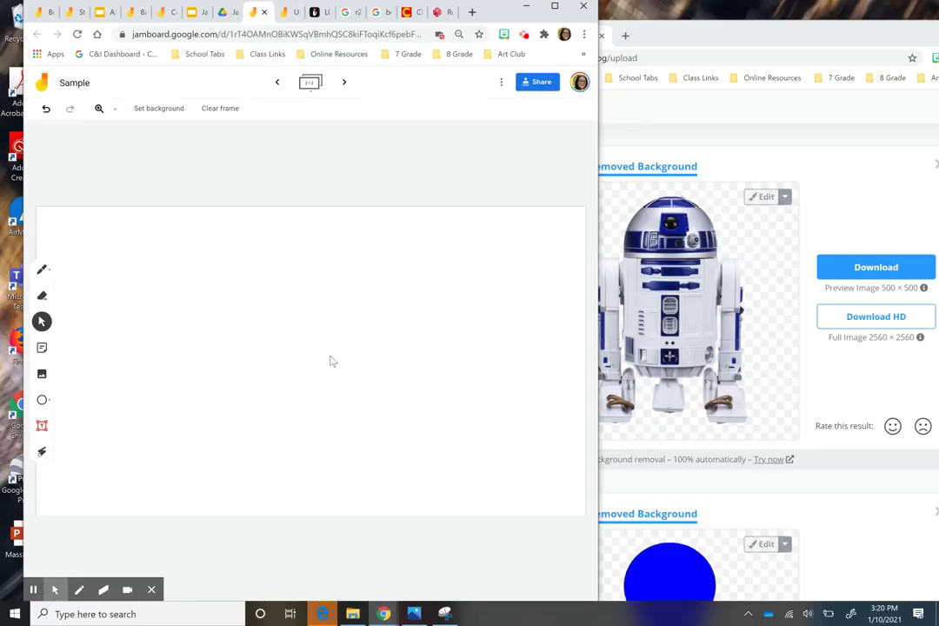
left_click(277, 83)
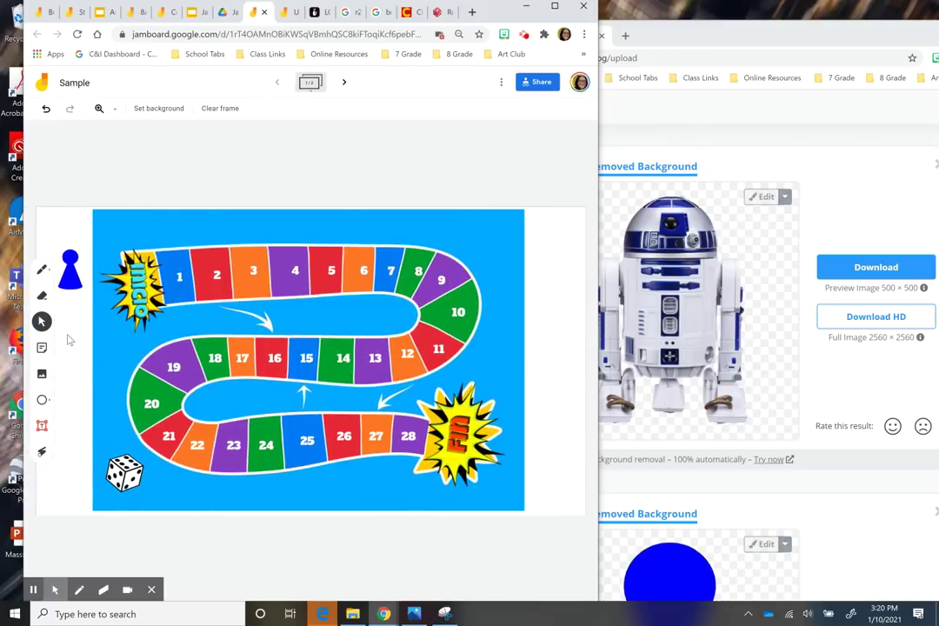
key("ctrl+v")
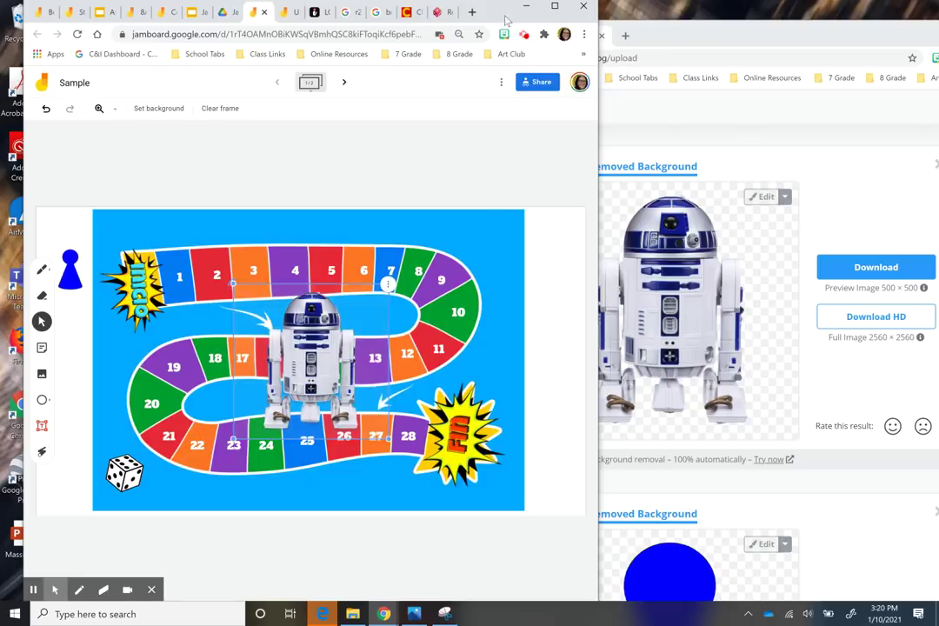
key("super+Up")
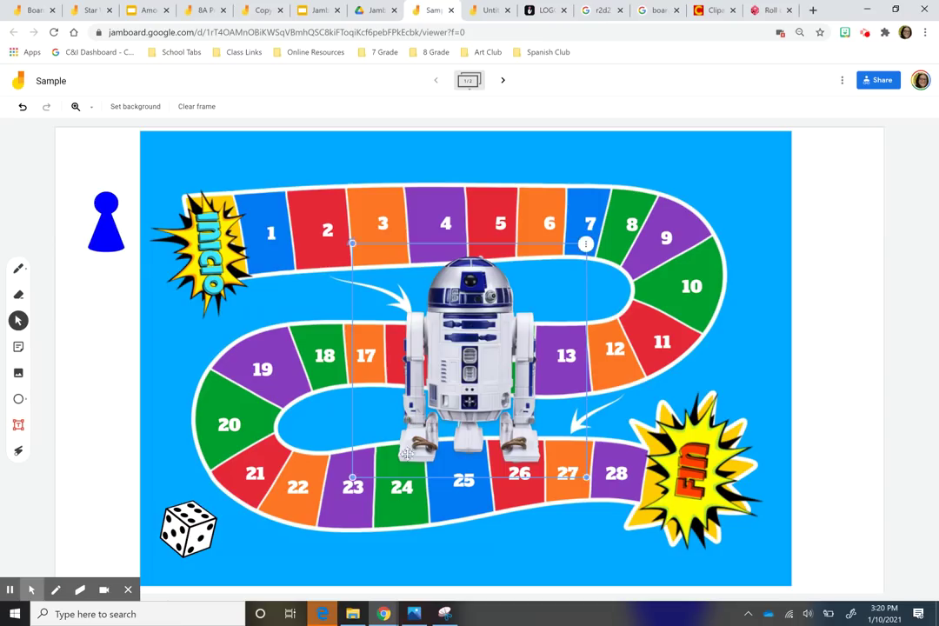
- Shrink R2-D2 to game-piece size beside the board's top-right corner and make three copies
left_click(359, 470)
left_click_drag(353, 476, 486, 342)
left_click_drag(538, 267, 816, 201)
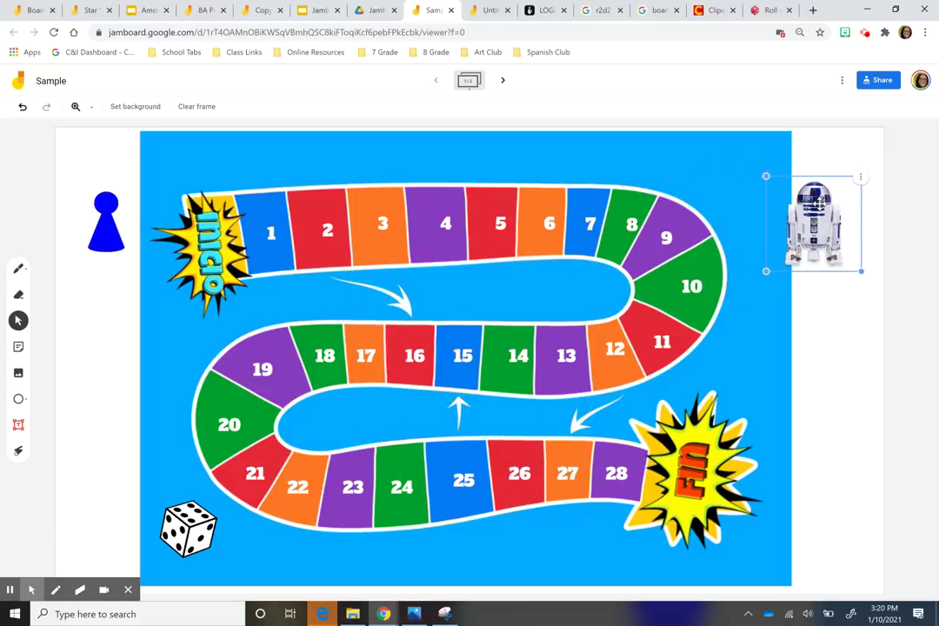
key("ctrl+c")
key("ctrl+v")
left_click_drag(822, 214, 824, 278)
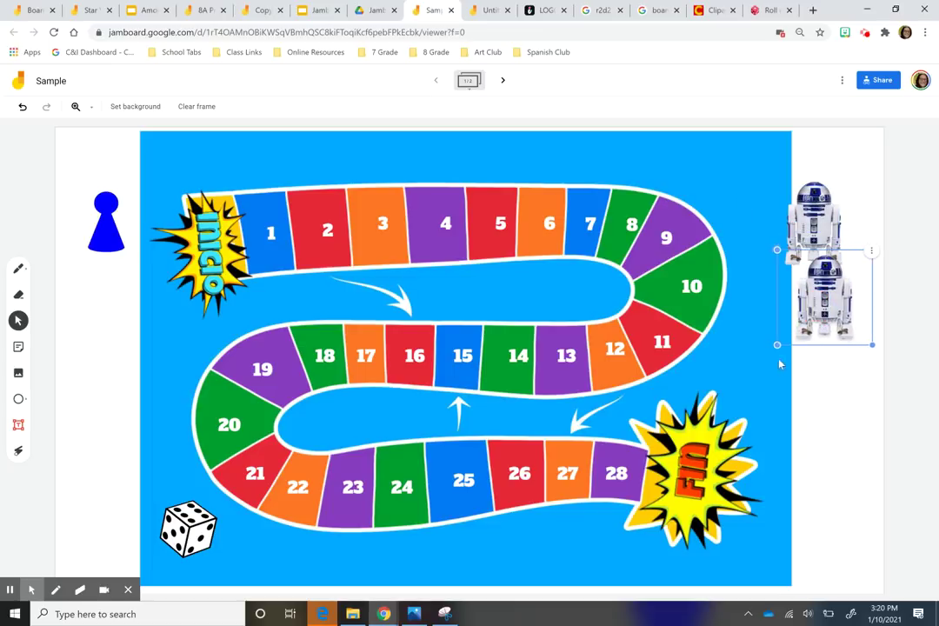
left_click(871, 251)
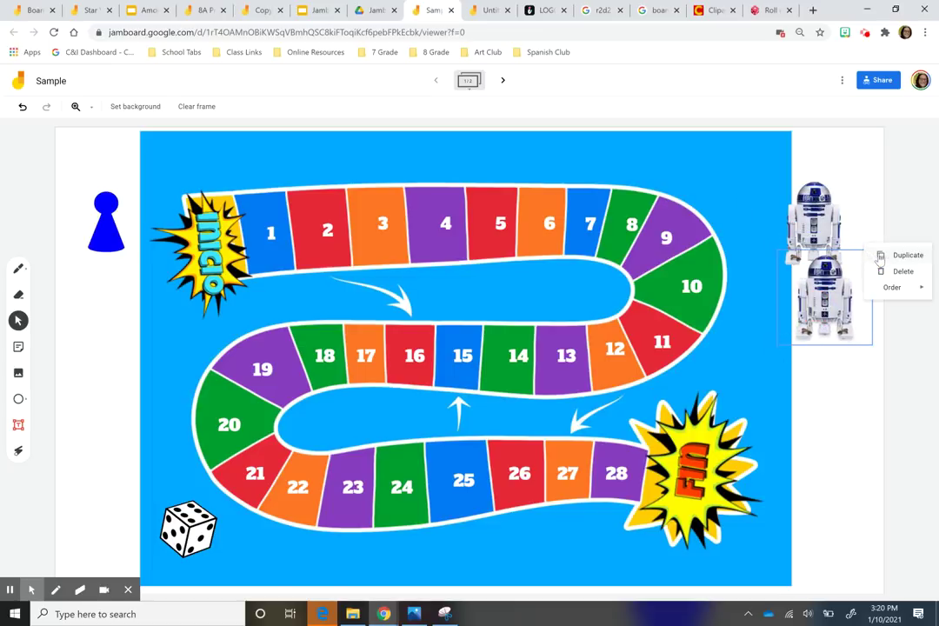
left_click(880, 258)
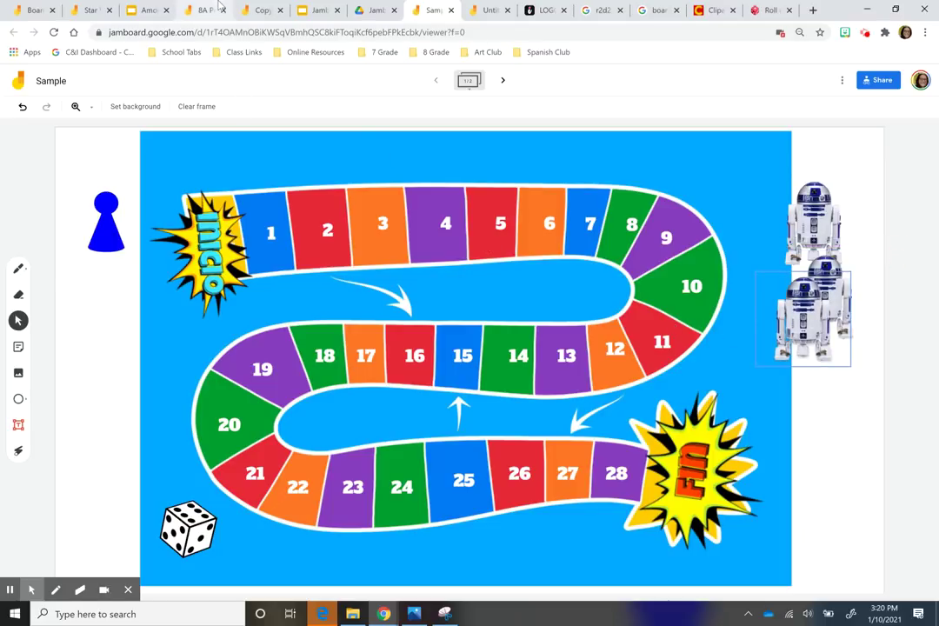
left_click(91, 11)
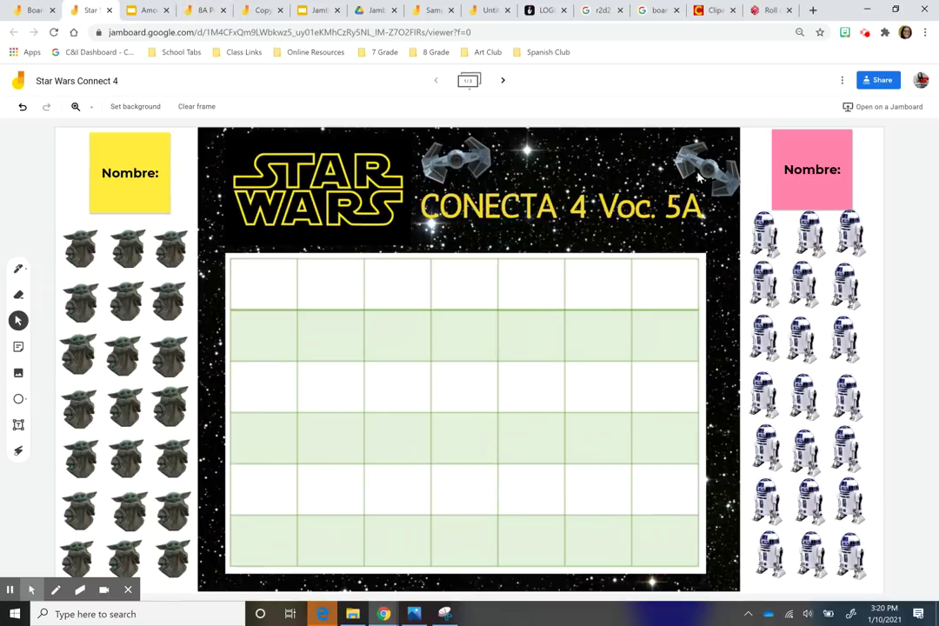
- Review the Star Wars jam's next frame, the Among Us Star Wars slide, and the Sample and untitled jams
left_click(503, 80)
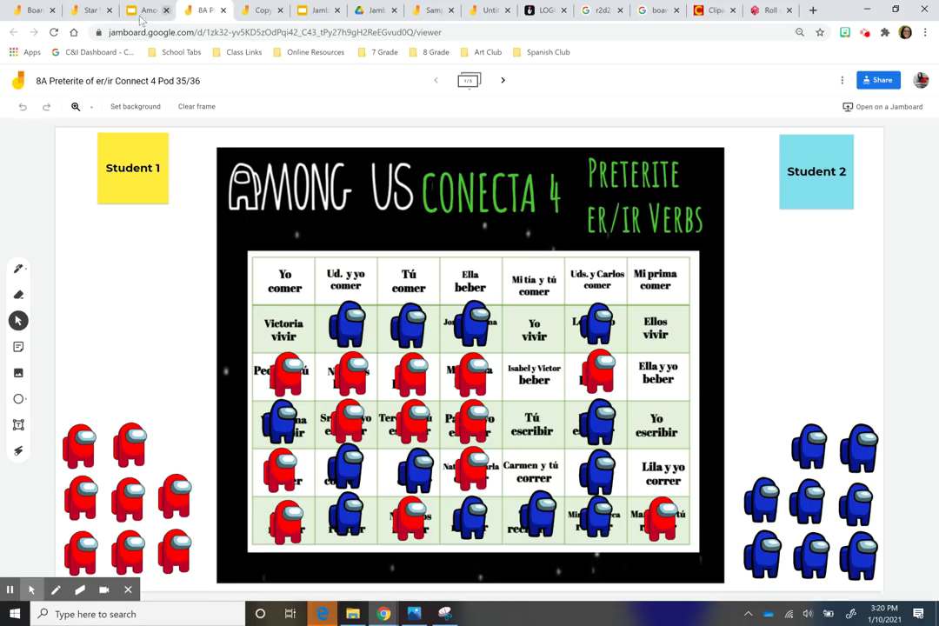
left_click(142, 11)
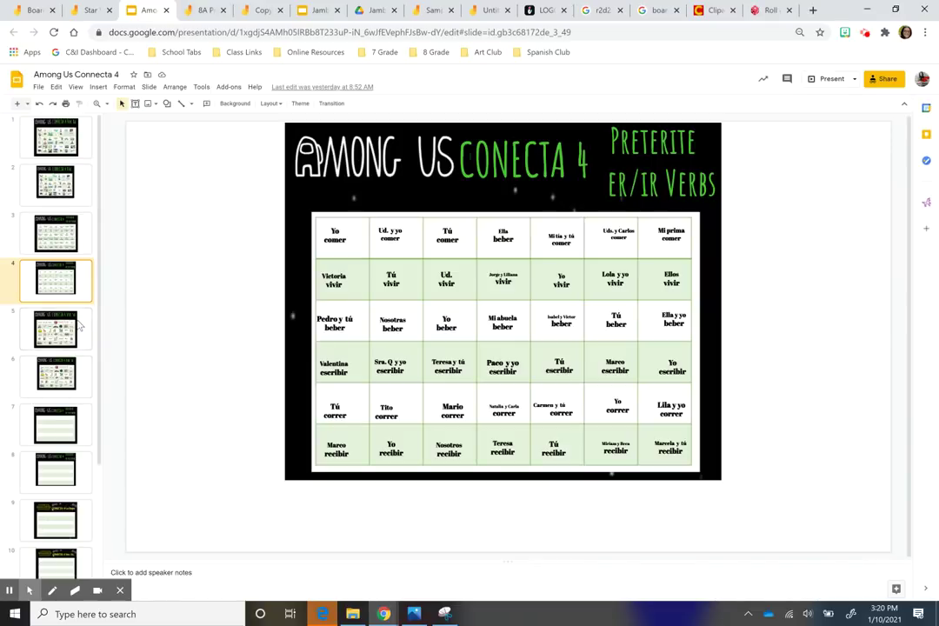
scroll(84, 368, "down", 3)
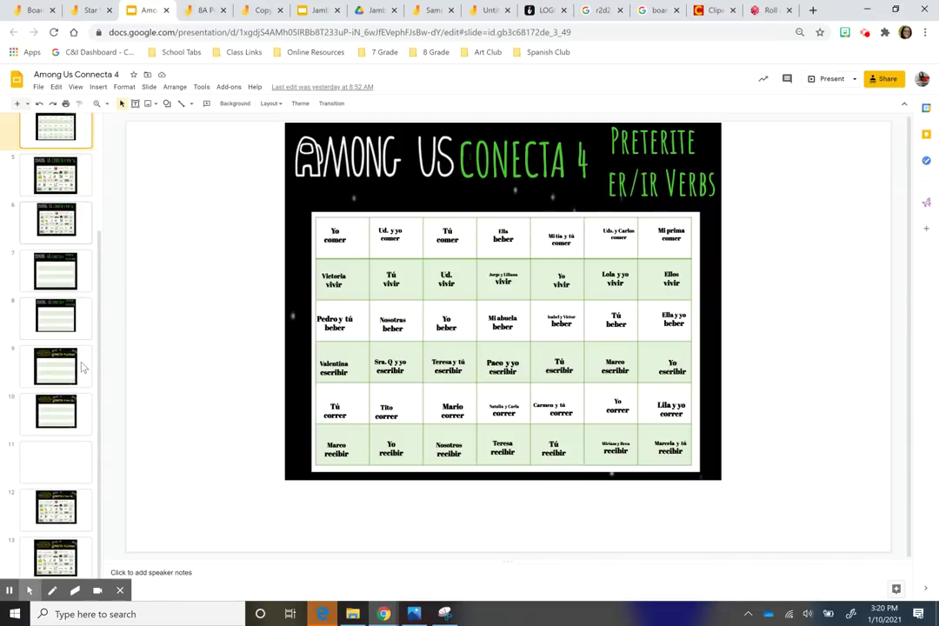
left_click(55, 508)
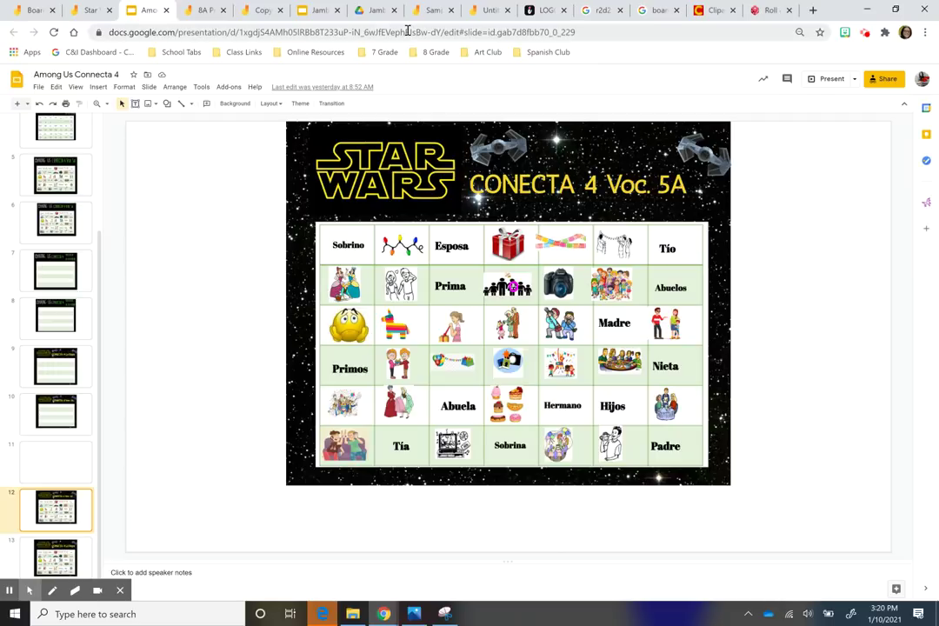
left_click(432, 10)
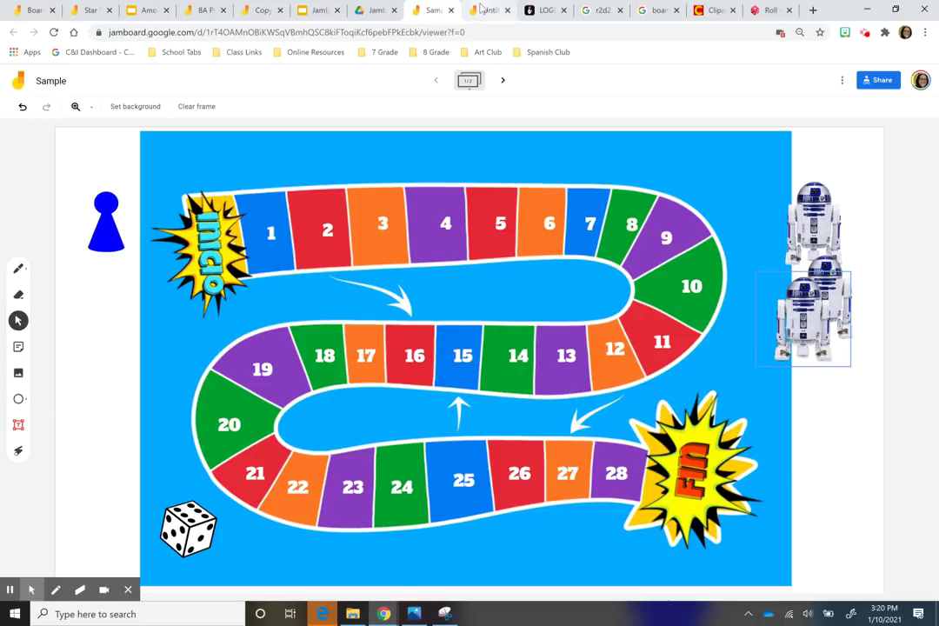
left_click(478, 9)
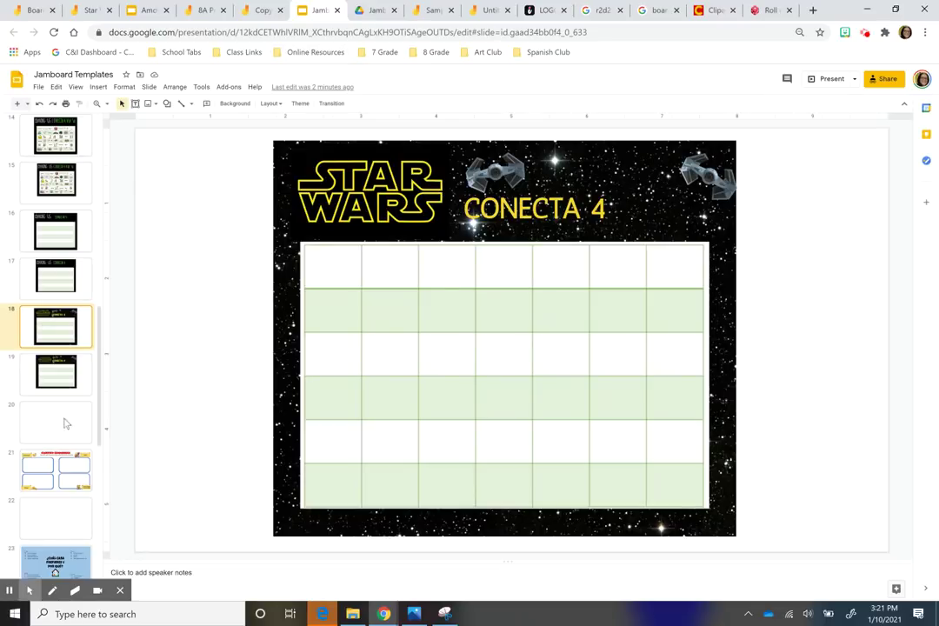
- Browse the Cuatro Esquinas, ¿Cuál casa prefieres?, Mood Meter and Baby Yoda feelings warm-up slides
scroll(66, 438, "down", 2)
left_click(61, 434)
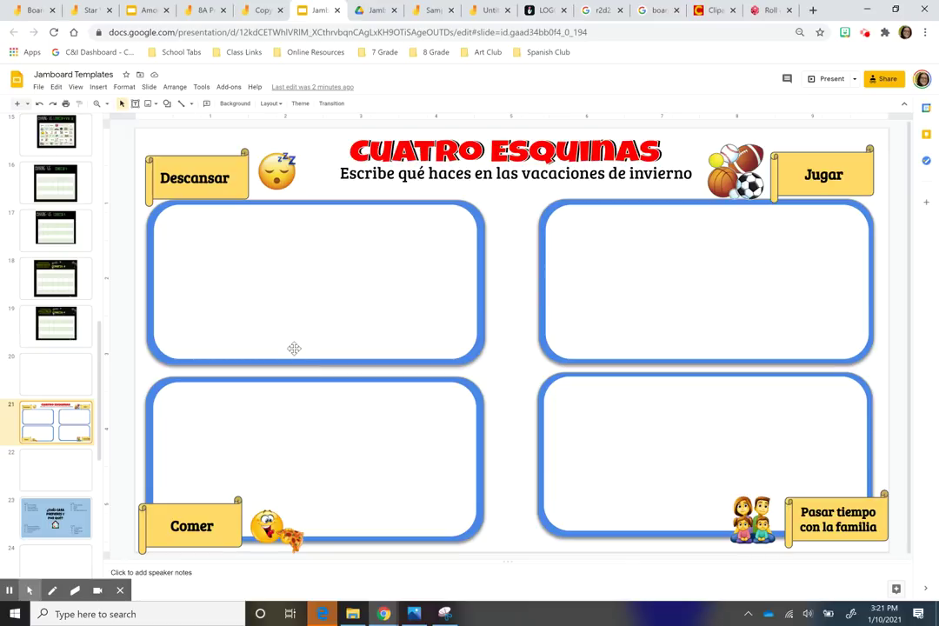
left_click(73, 516)
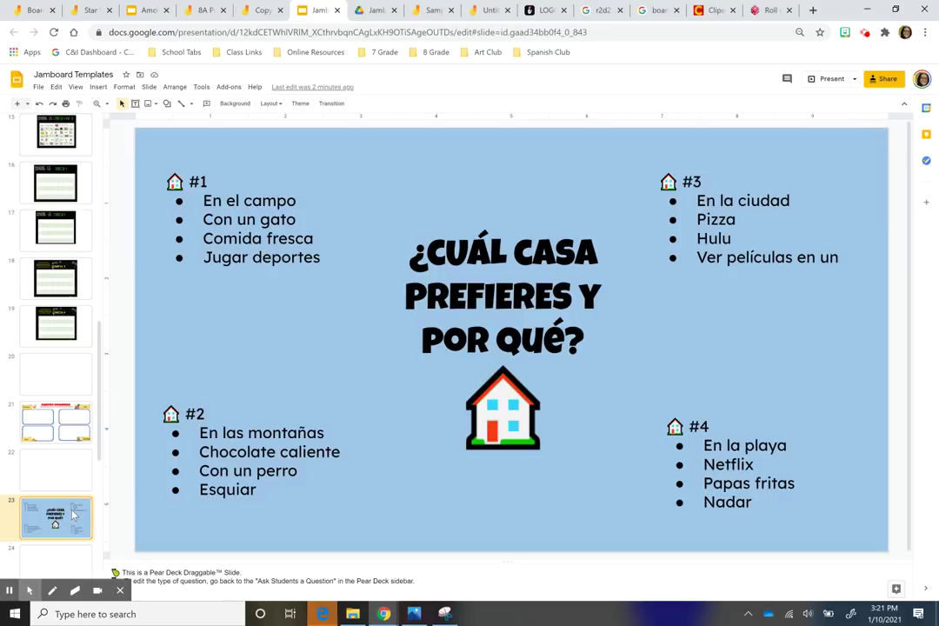
scroll(61, 435, "down", 5)
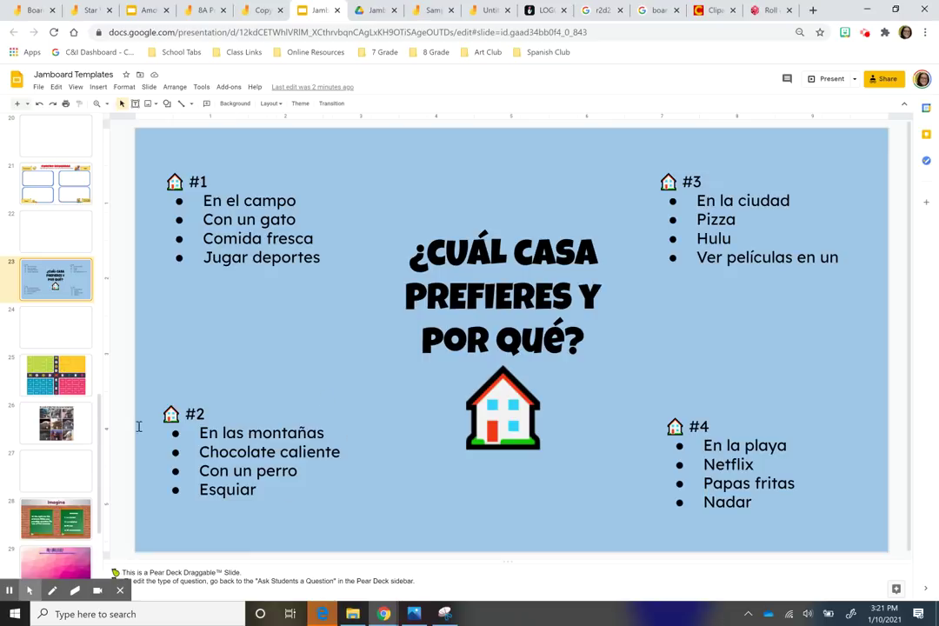
left_click(66, 396)
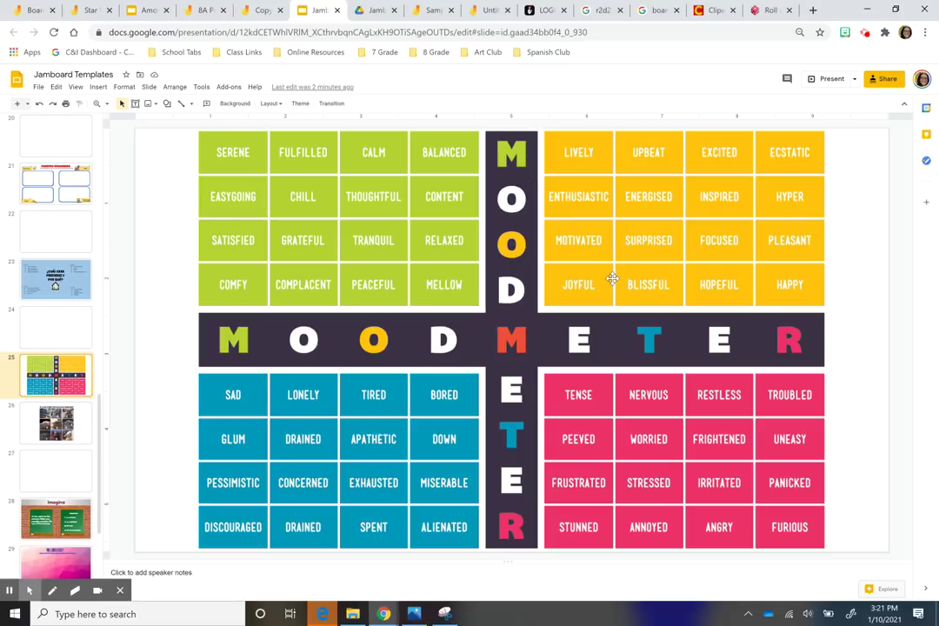
left_click(57, 431)
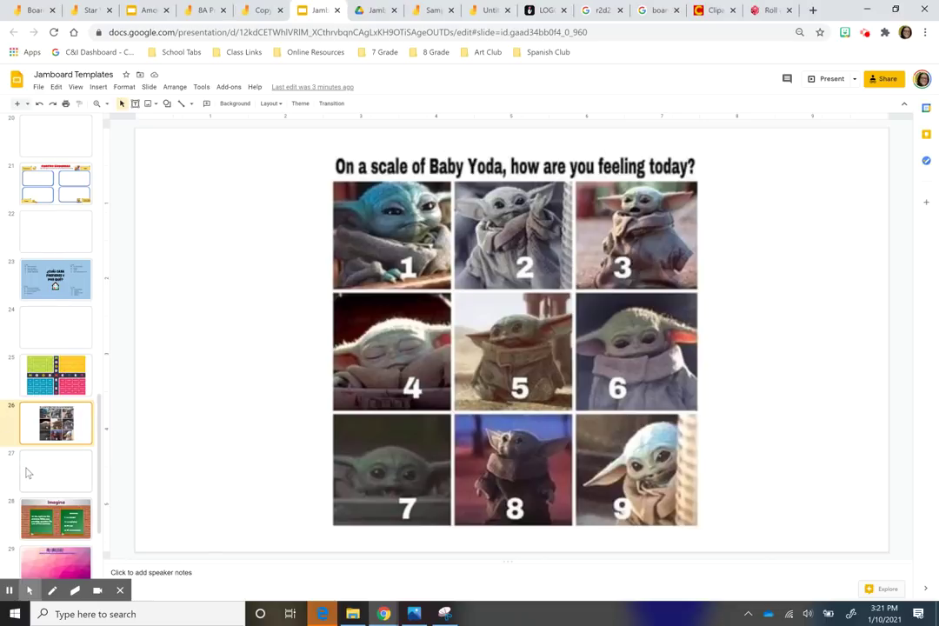
scroll(26, 472, "down", 3)
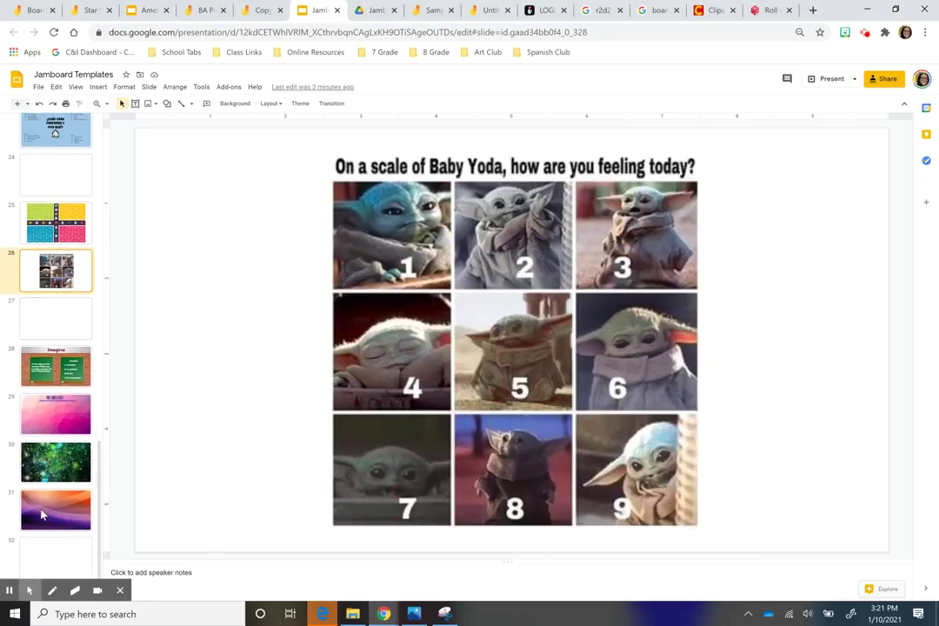
- Delete the empty title and subtitle placeholders from the orange-purple background slide
left_click(42, 515)
left_click_drag(261, 176, 320, 376)
key("Delete")
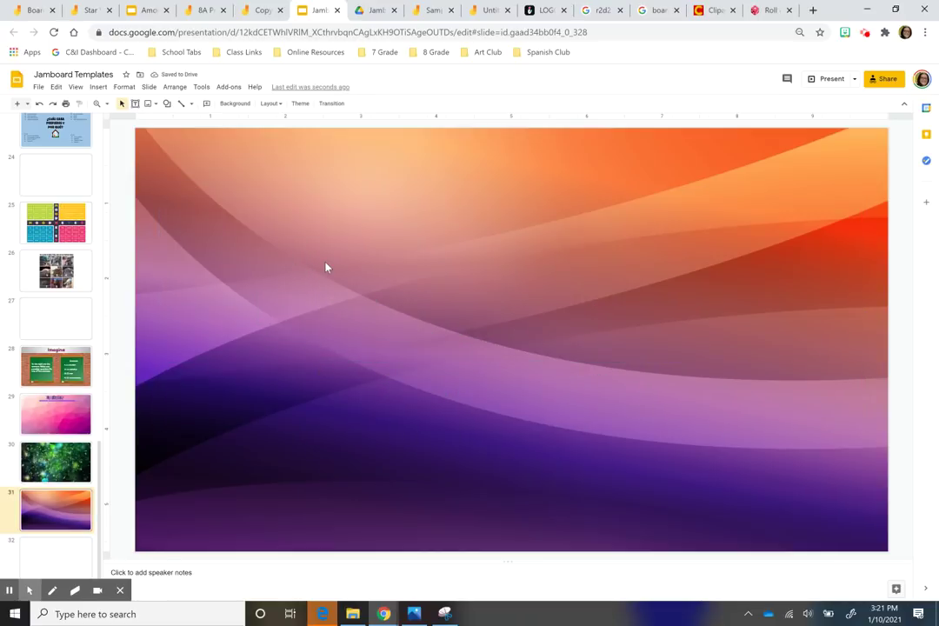
- Look over the green bokeh background slide, then display the pink La Familia slide
left_click(63, 470)
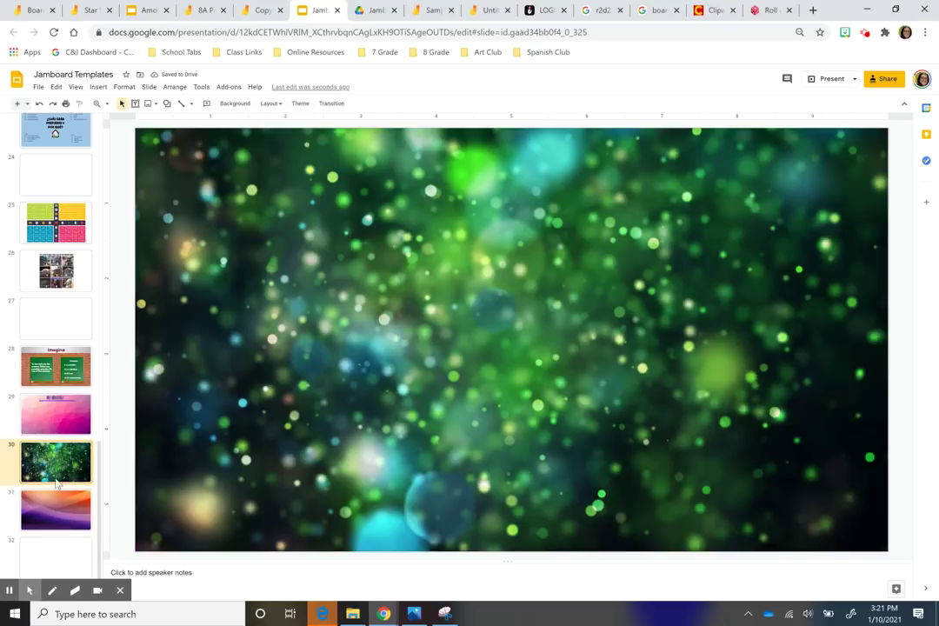
left_click(51, 519)
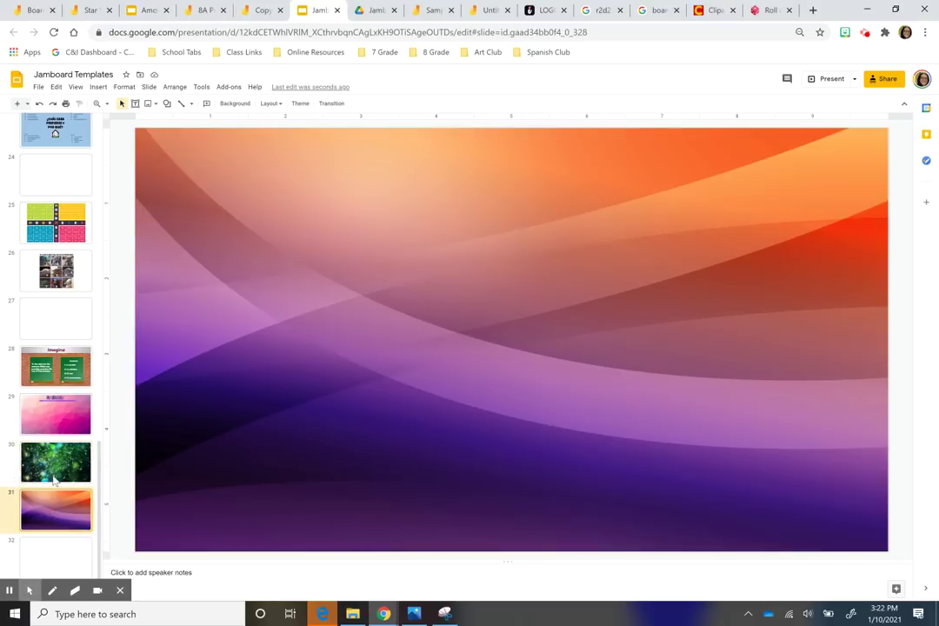
left_click(53, 471)
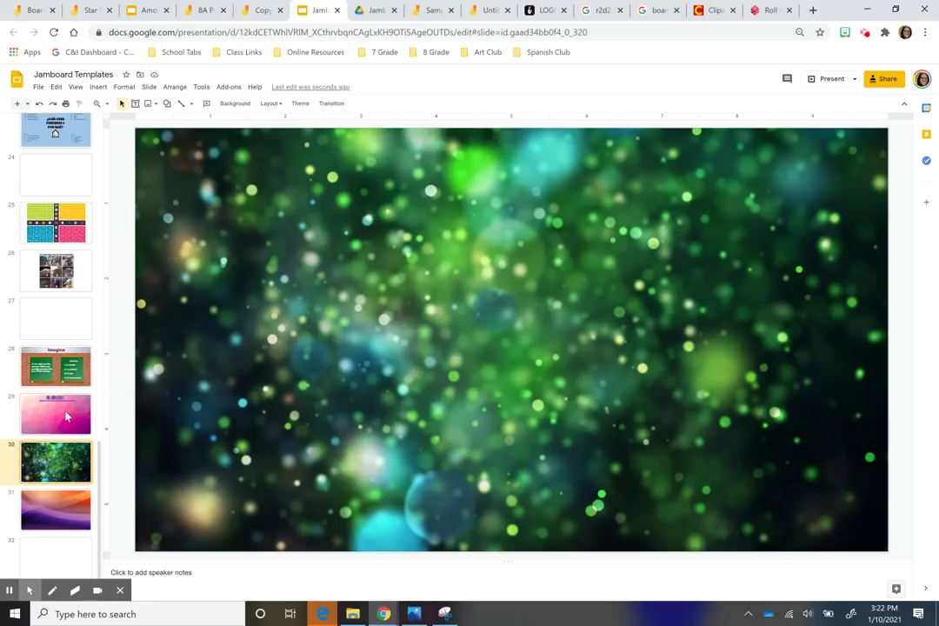
left_click(65, 416)
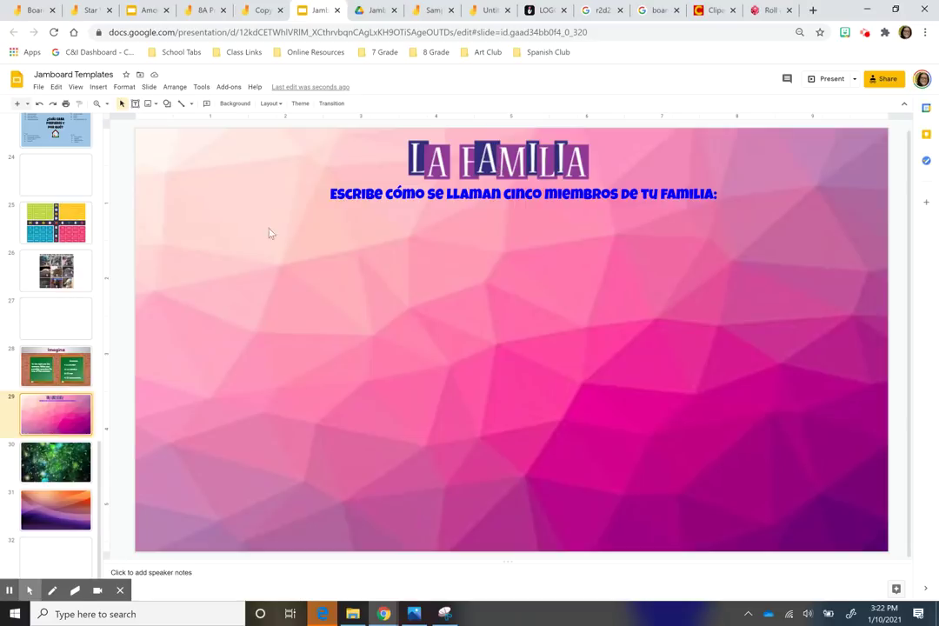
scroll(57, 356, "up", 10)
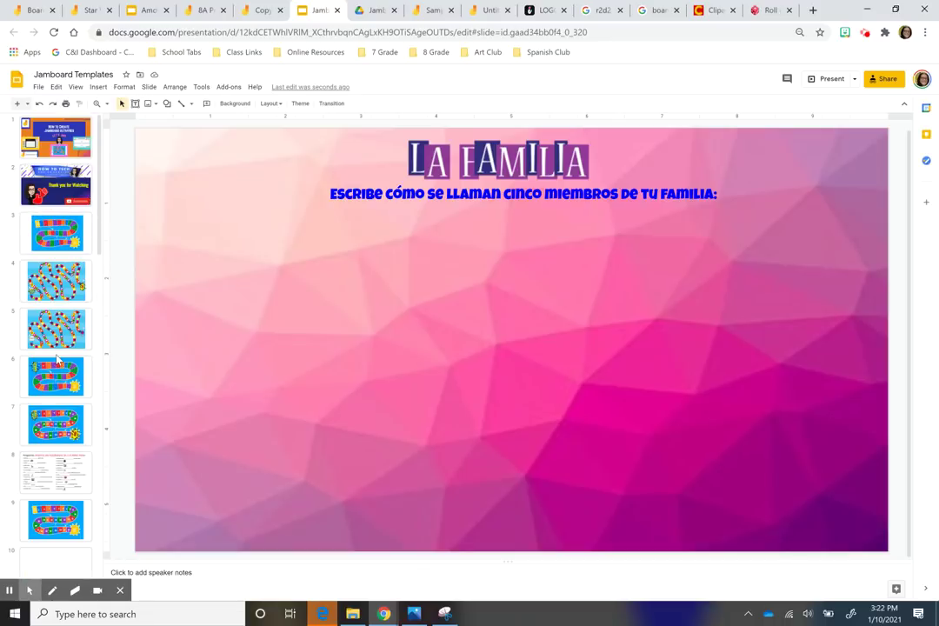
- Display slide 2, the How To Tech 'Thank you for Watching' slide, and scroll through the filmstrip
left_click(44, 188)
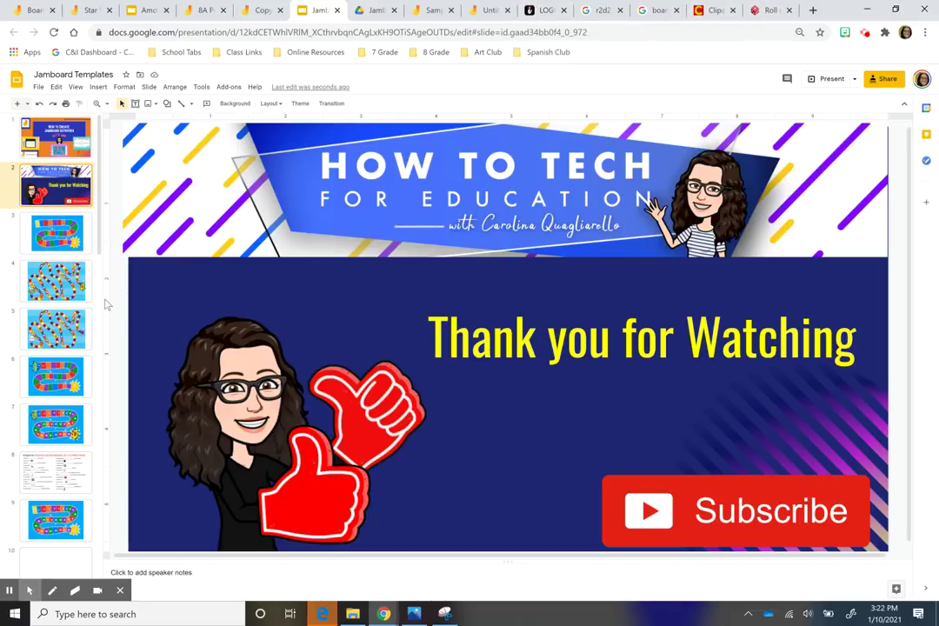
scroll(60, 374, "down", 1)
scroll(70, 415, "down", 2)
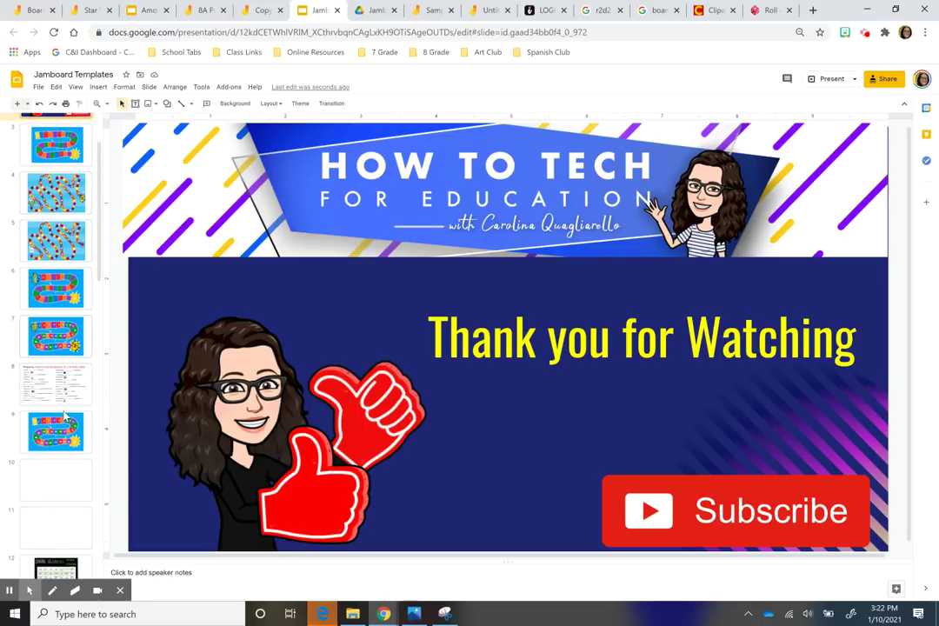
scroll(58, 383, "down", 1)
scroll(68, 453, "down", 3)
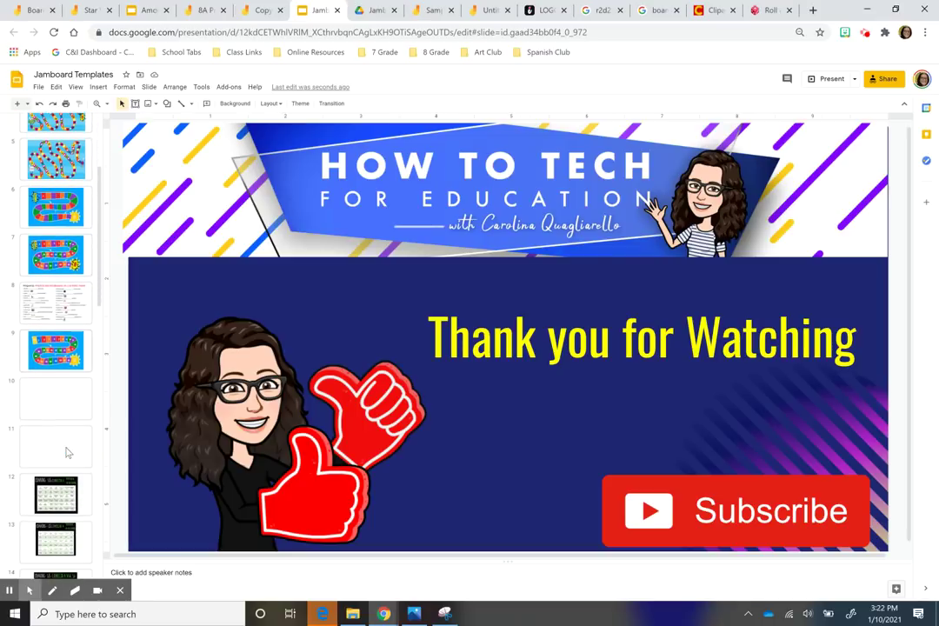
scroll(69, 451, "down", 1)
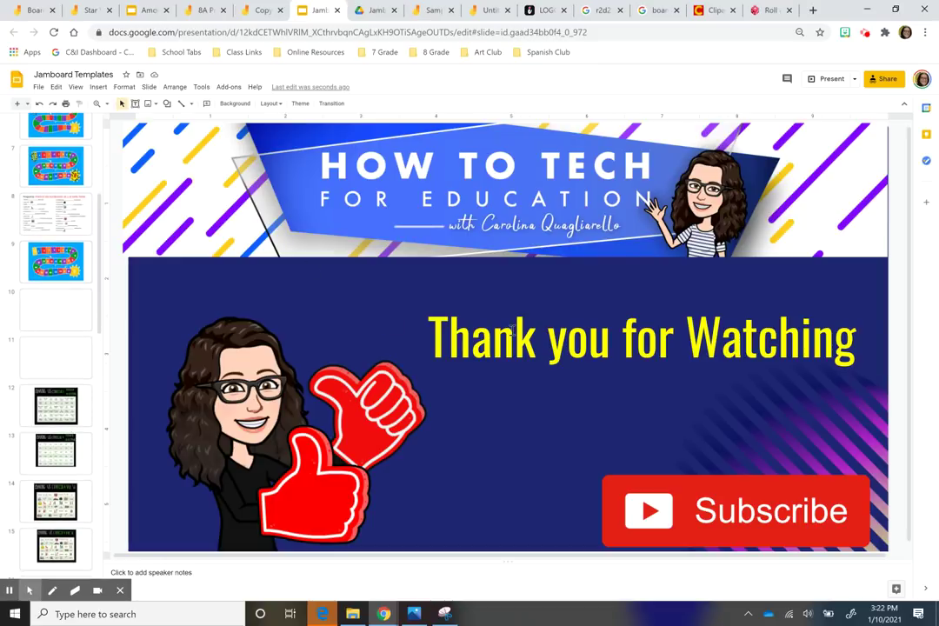
scroll(61, 400, "up", 4)
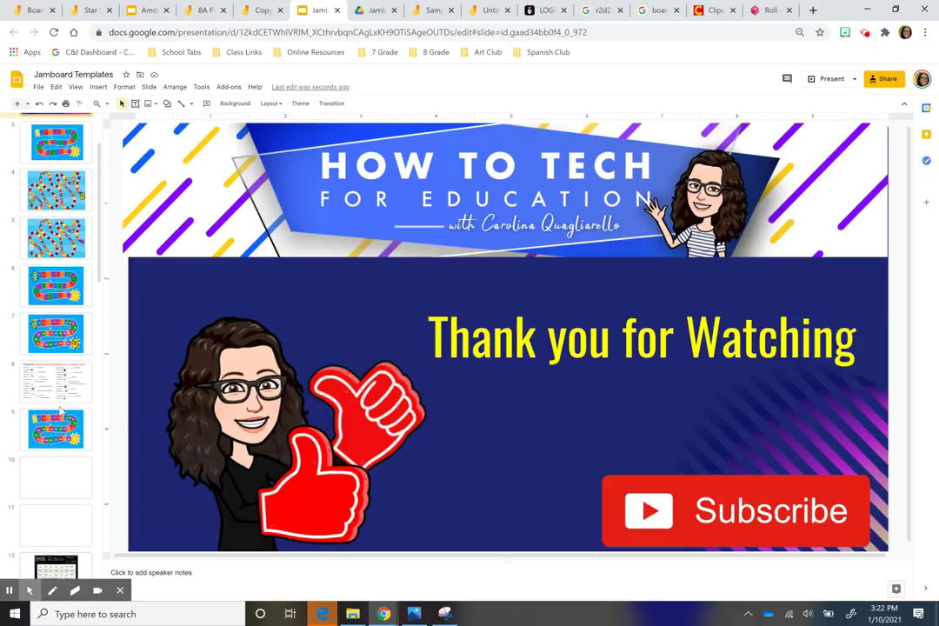
scroll(61, 414, "up", 3)
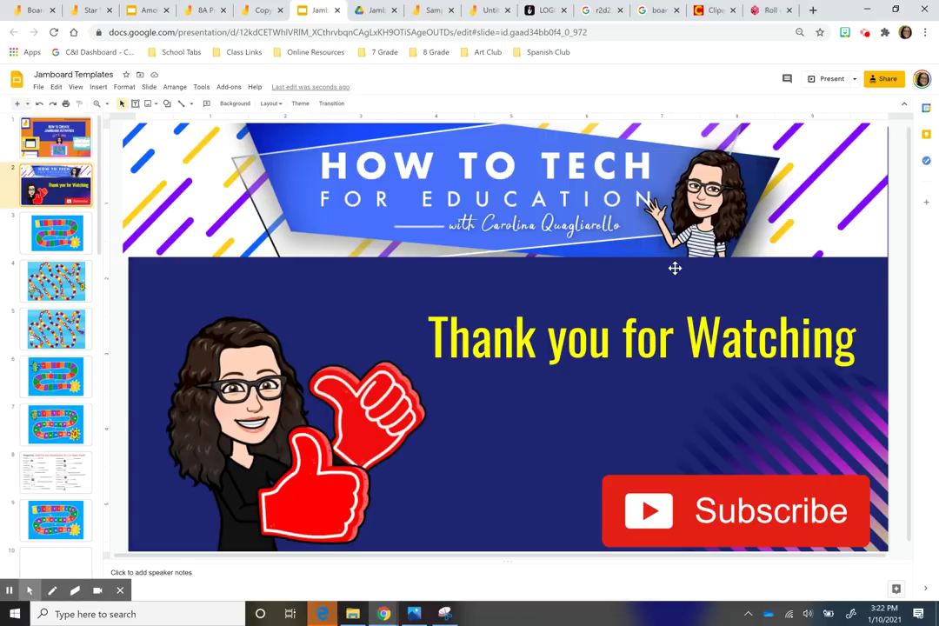